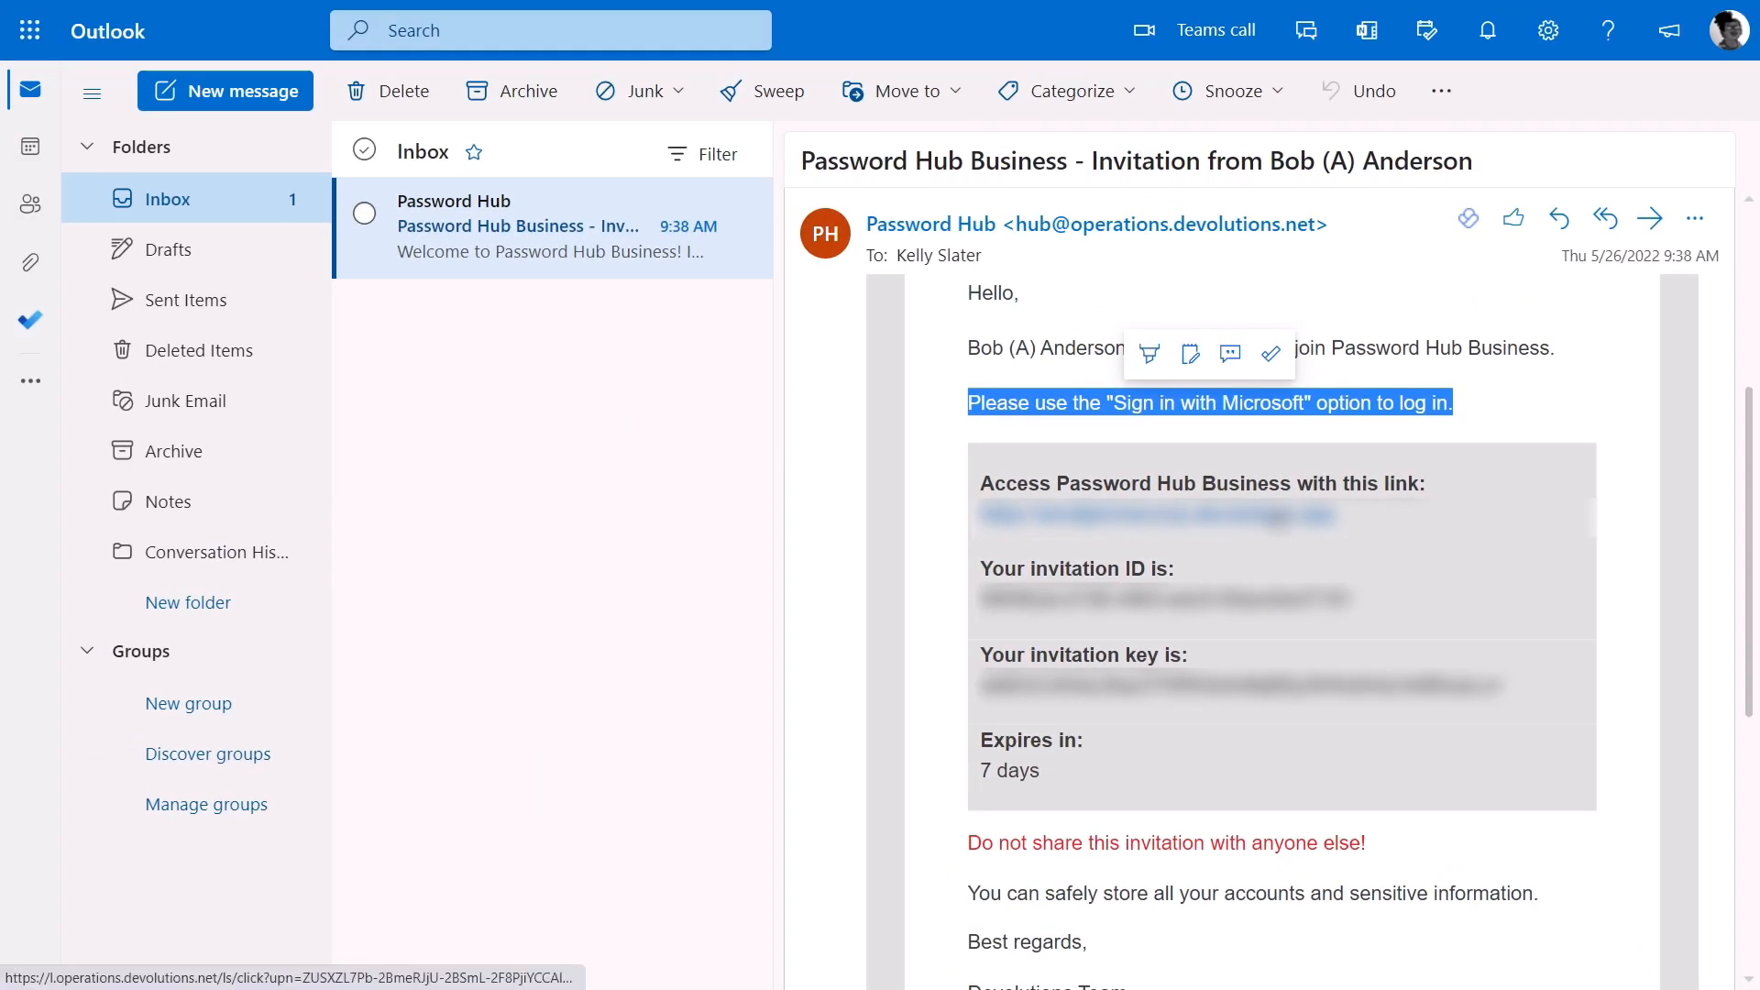
Step: Open the invitation link from the email and sign in with the Microsoft account
left_click(1274, 519)
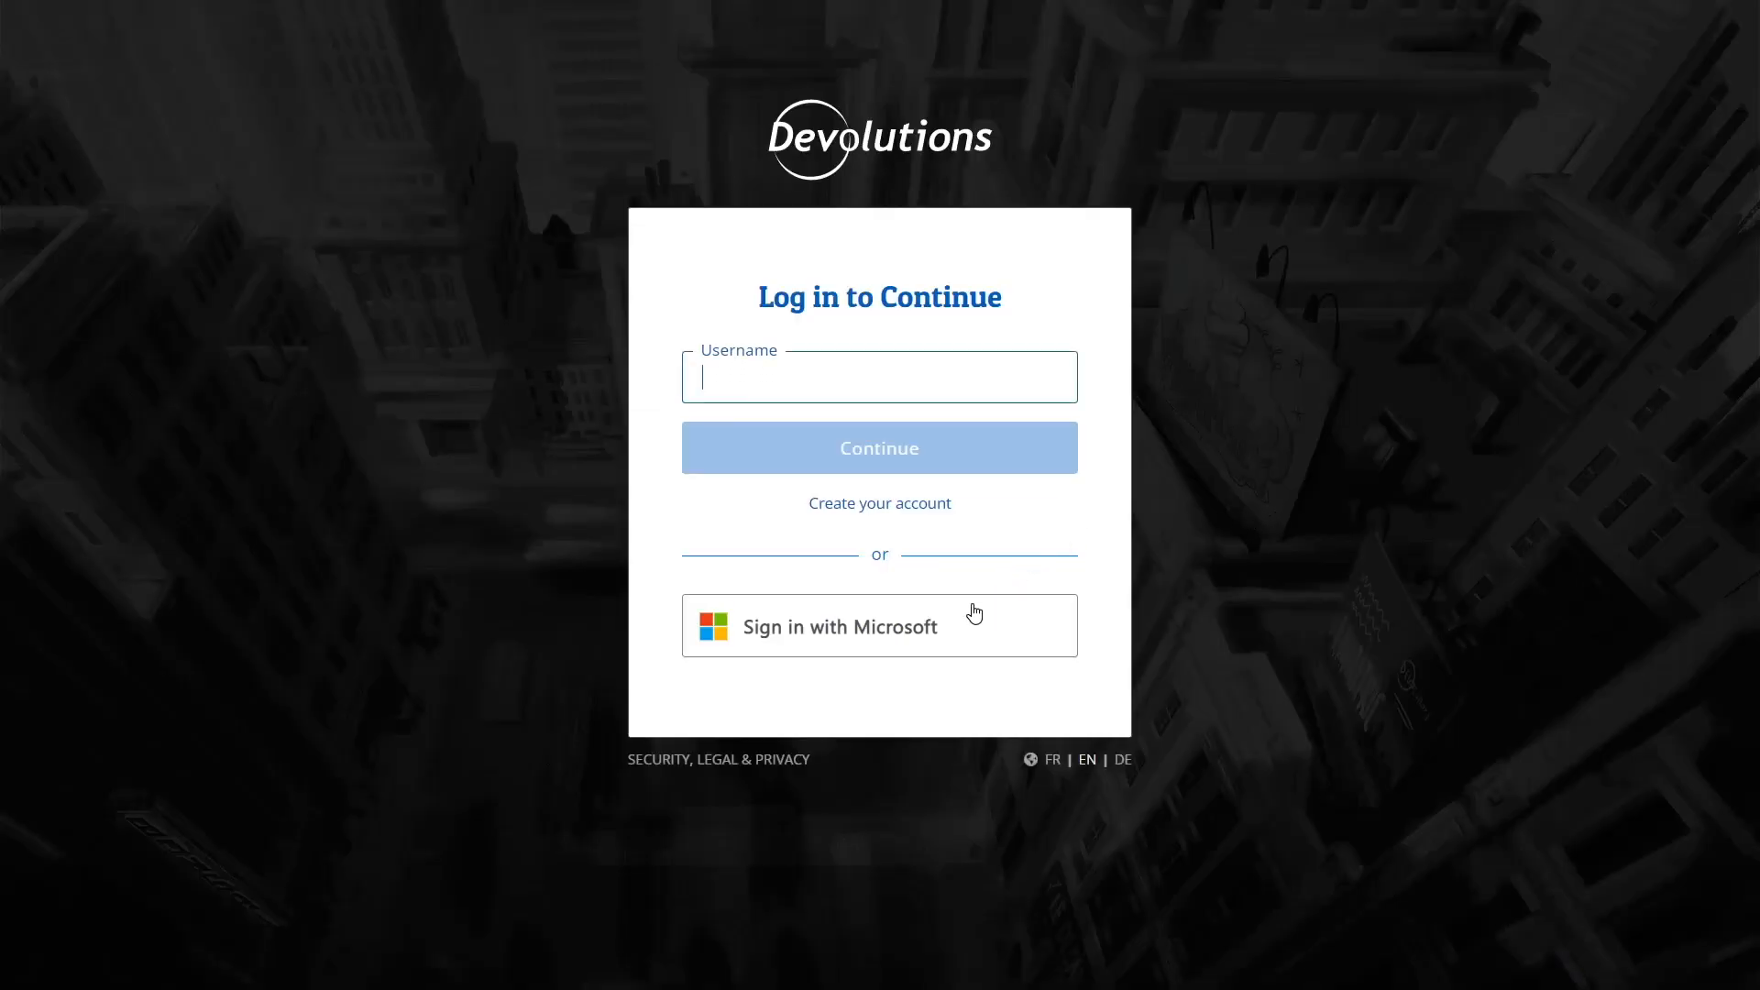
left_click(929, 637)
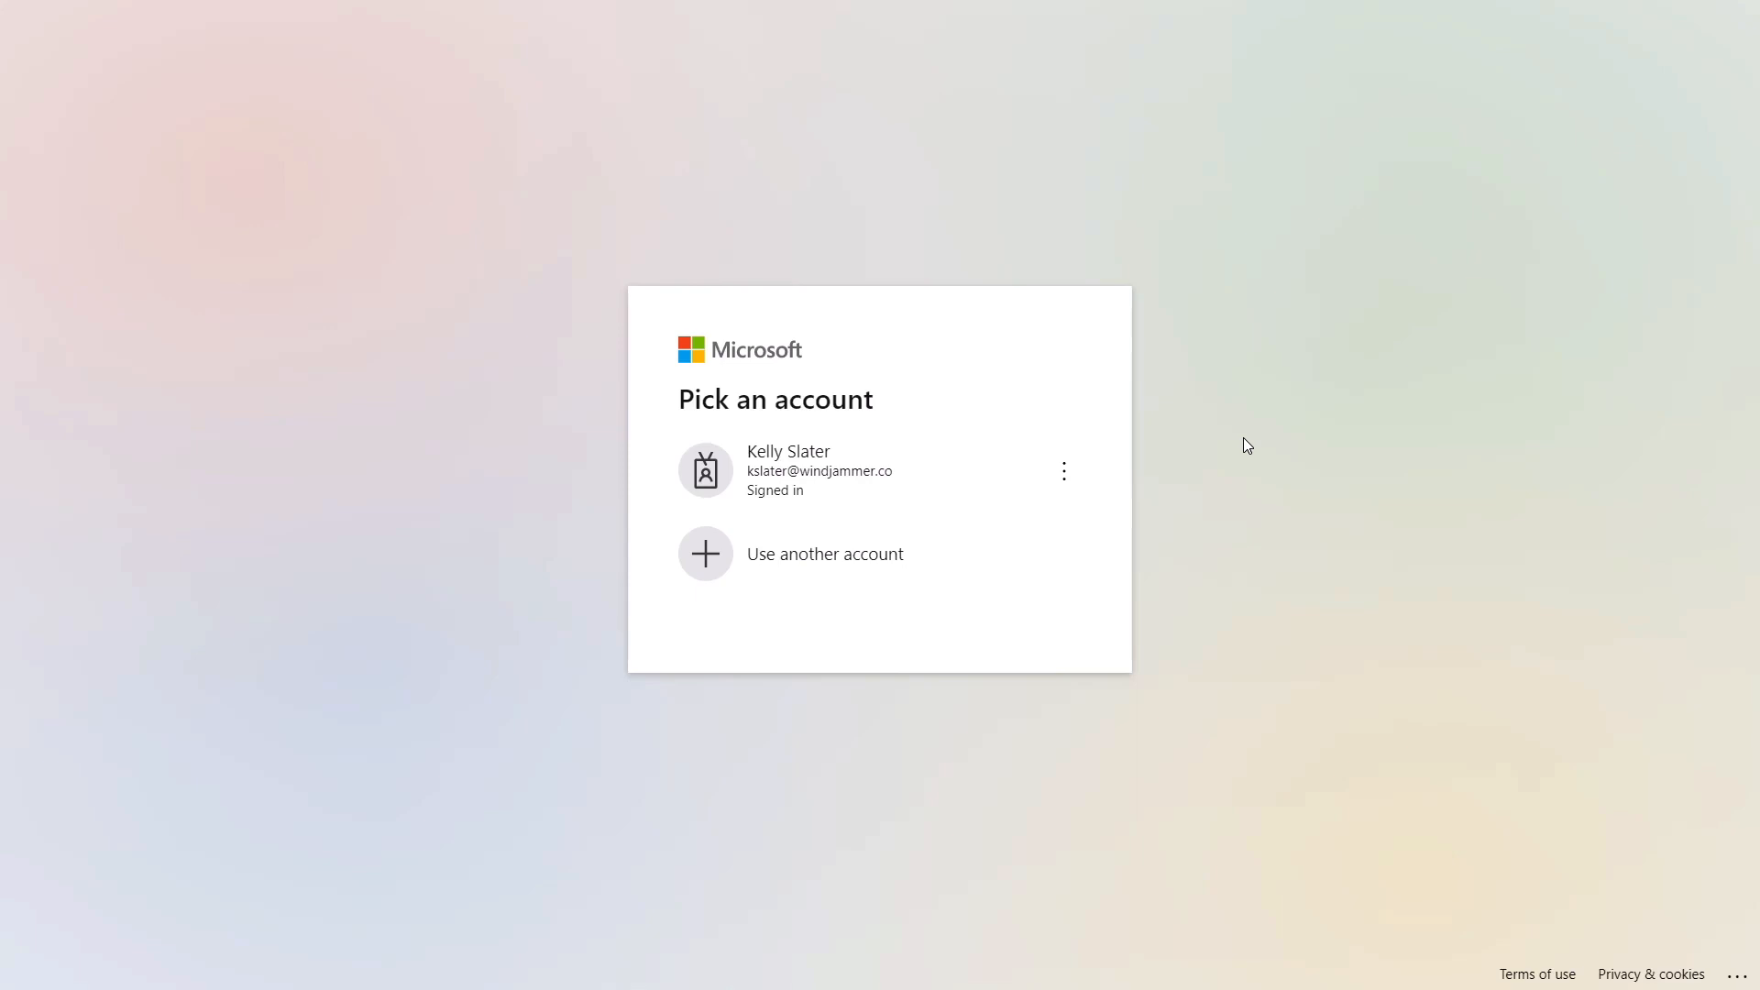
left_click(871, 492)
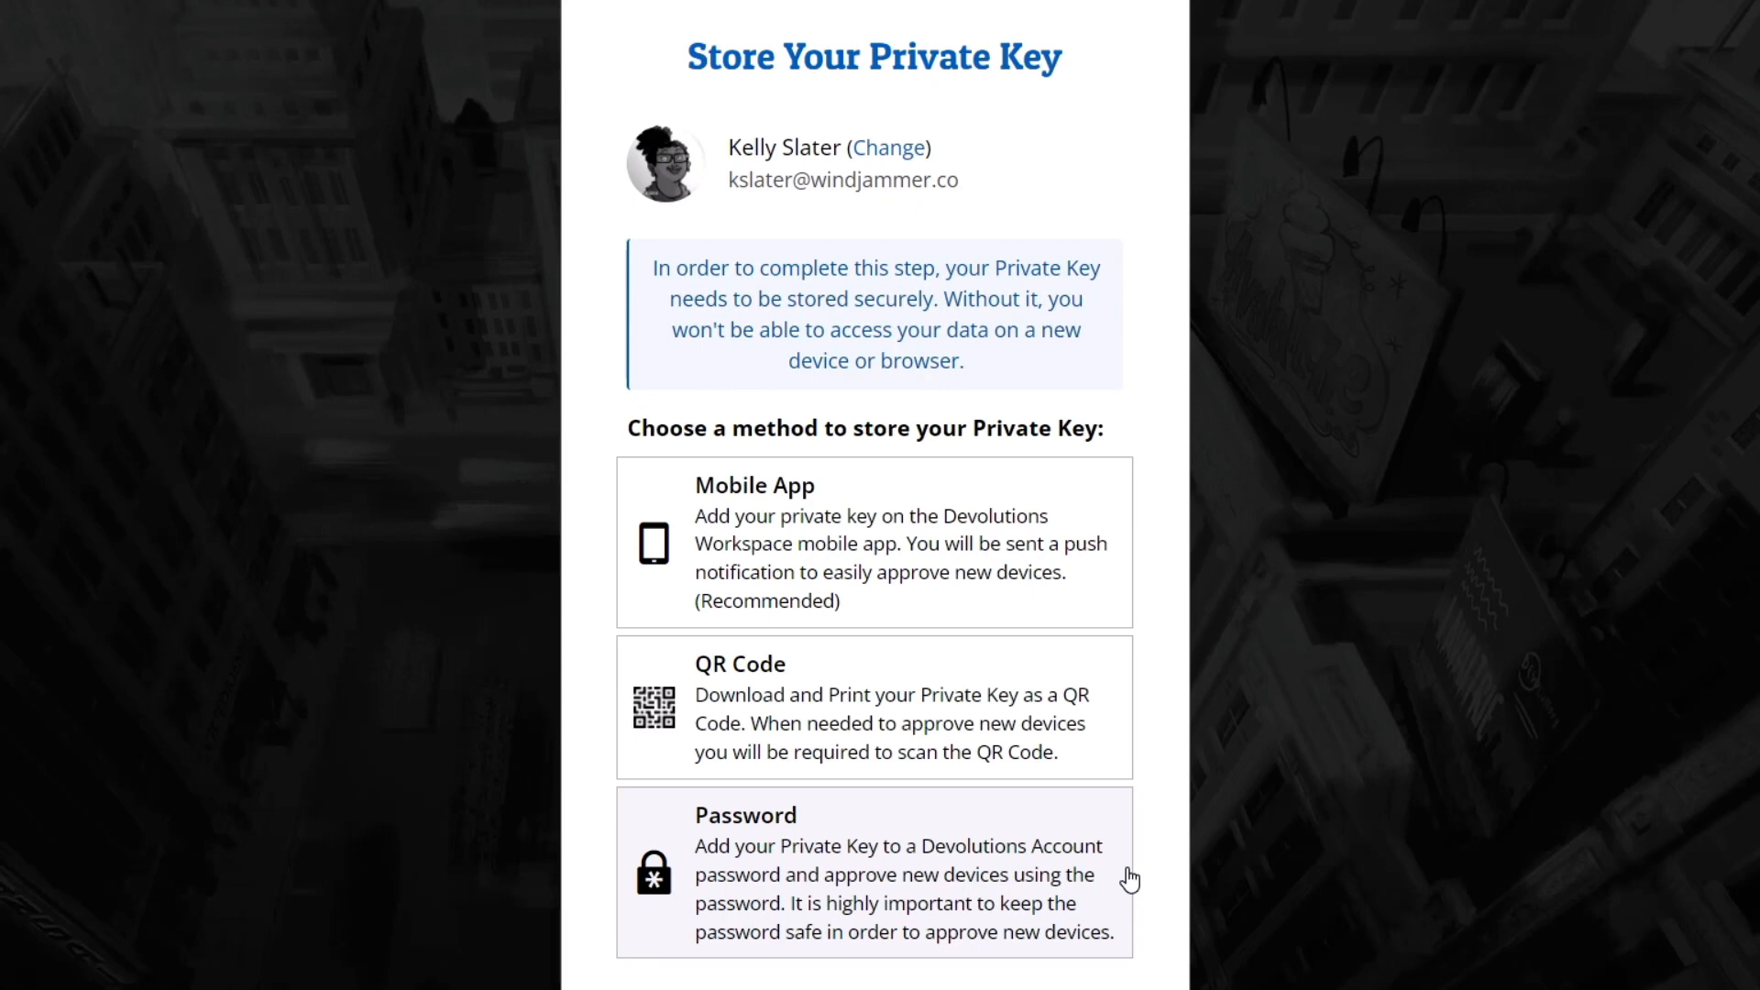
Step: Choose the Mobile App method for storing the private key and scan its QR code in the Authenticator app
left_click(1085, 611)
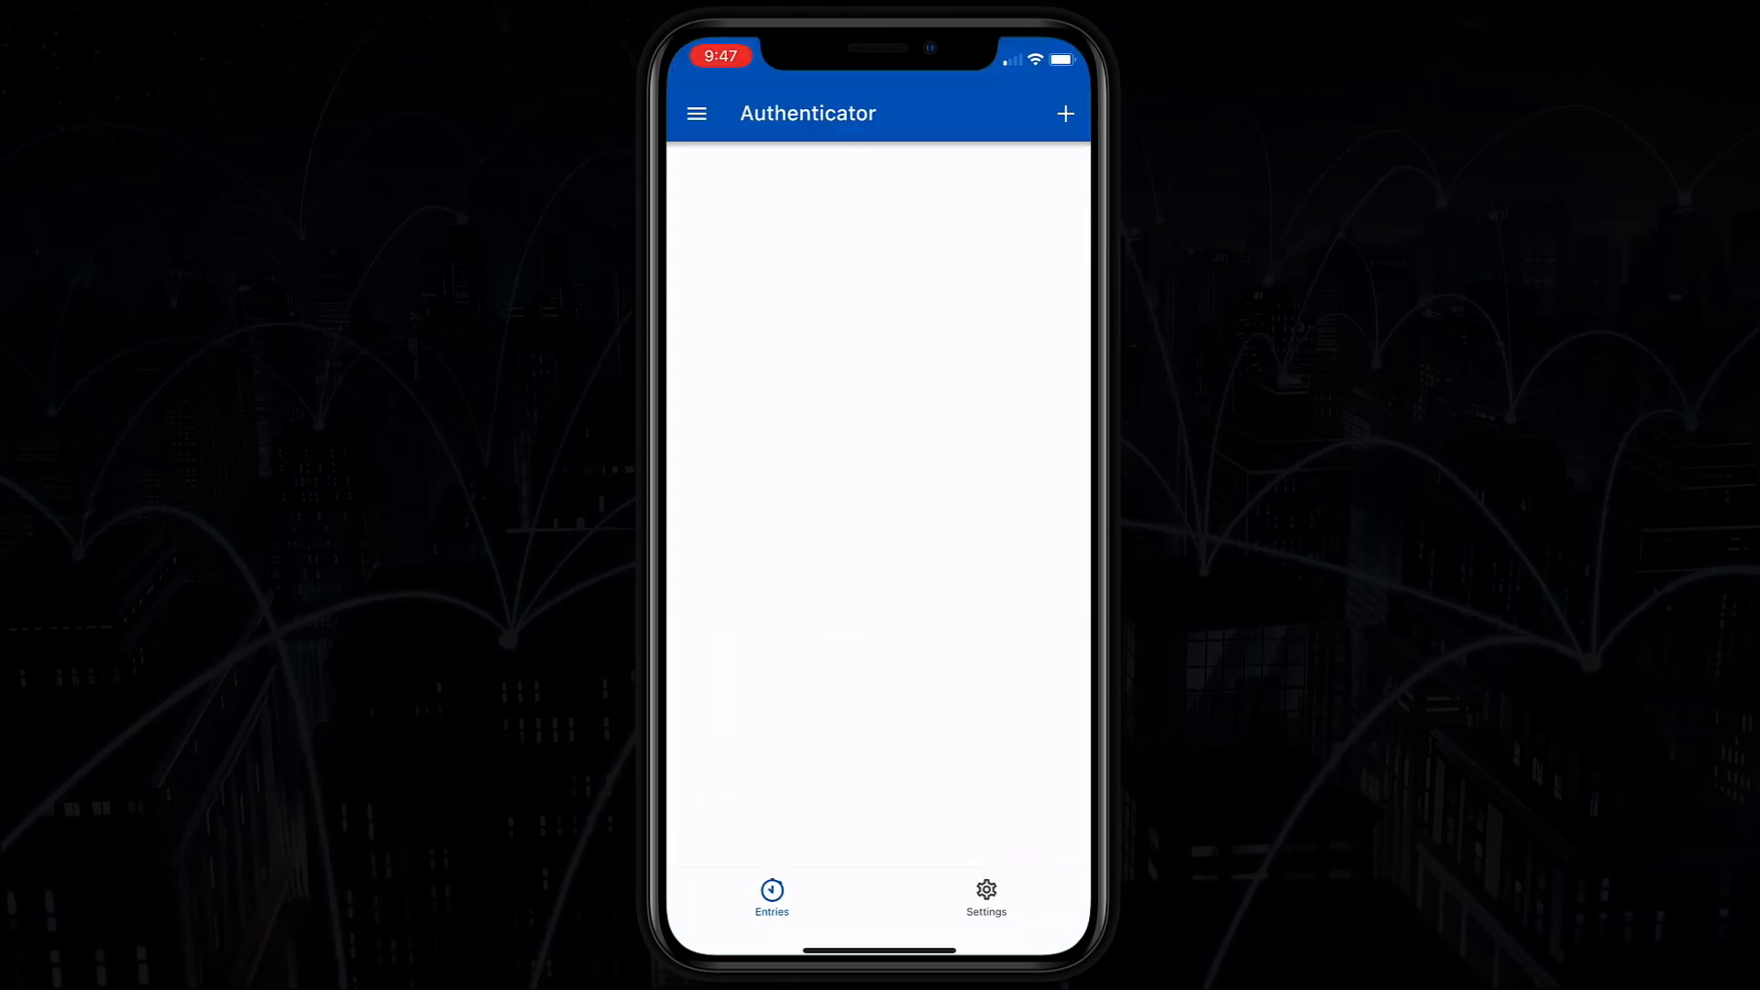
left_click(1064, 114)
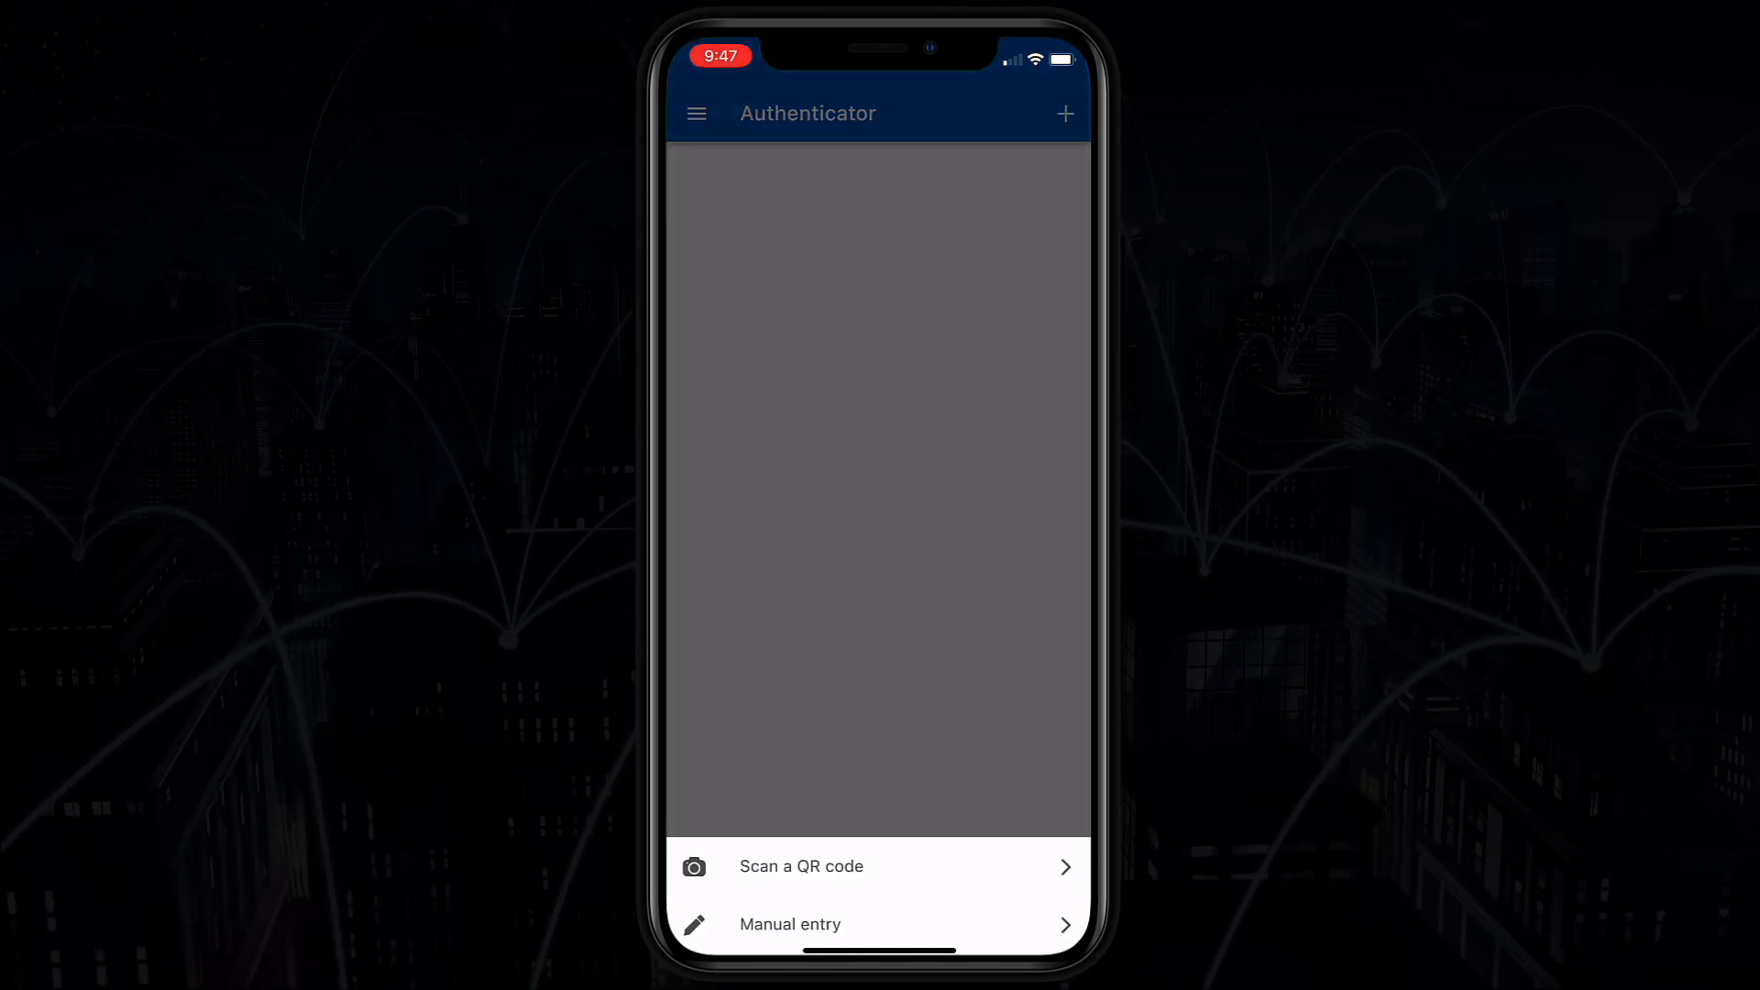
left_click(695, 867)
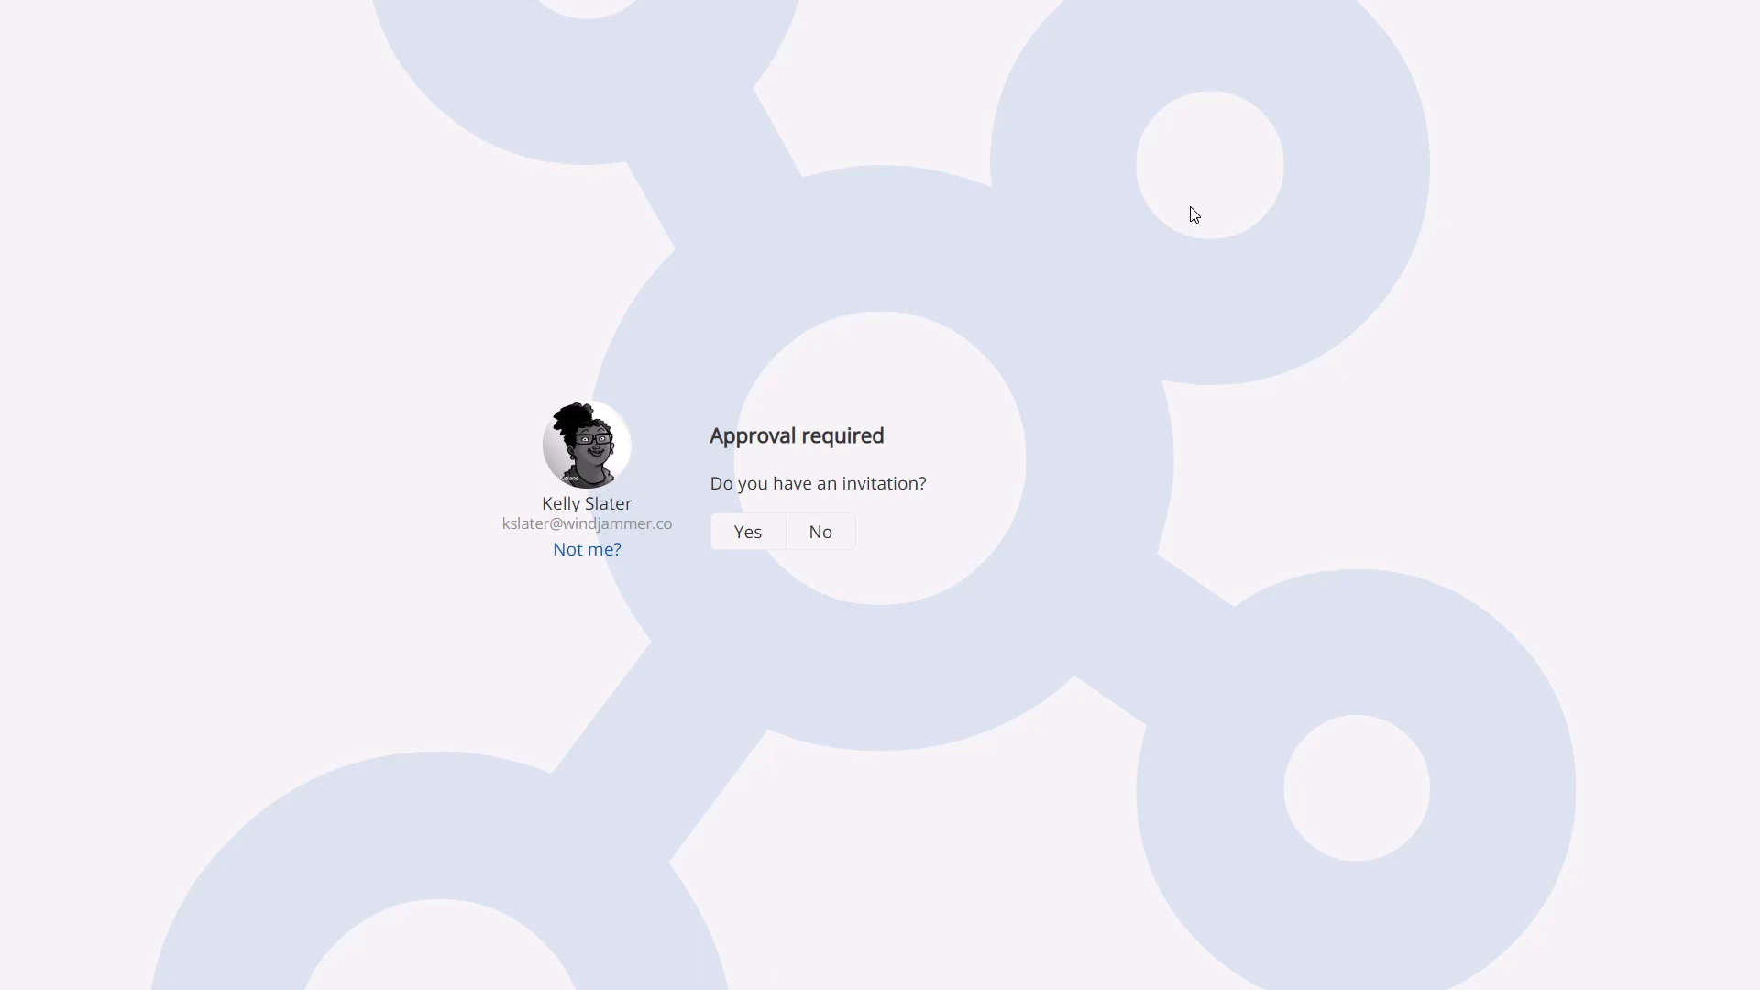
Step: Confirm having an invitation, paste the invitation ID and invitation key, and unlock the hub
left_click(747, 535)
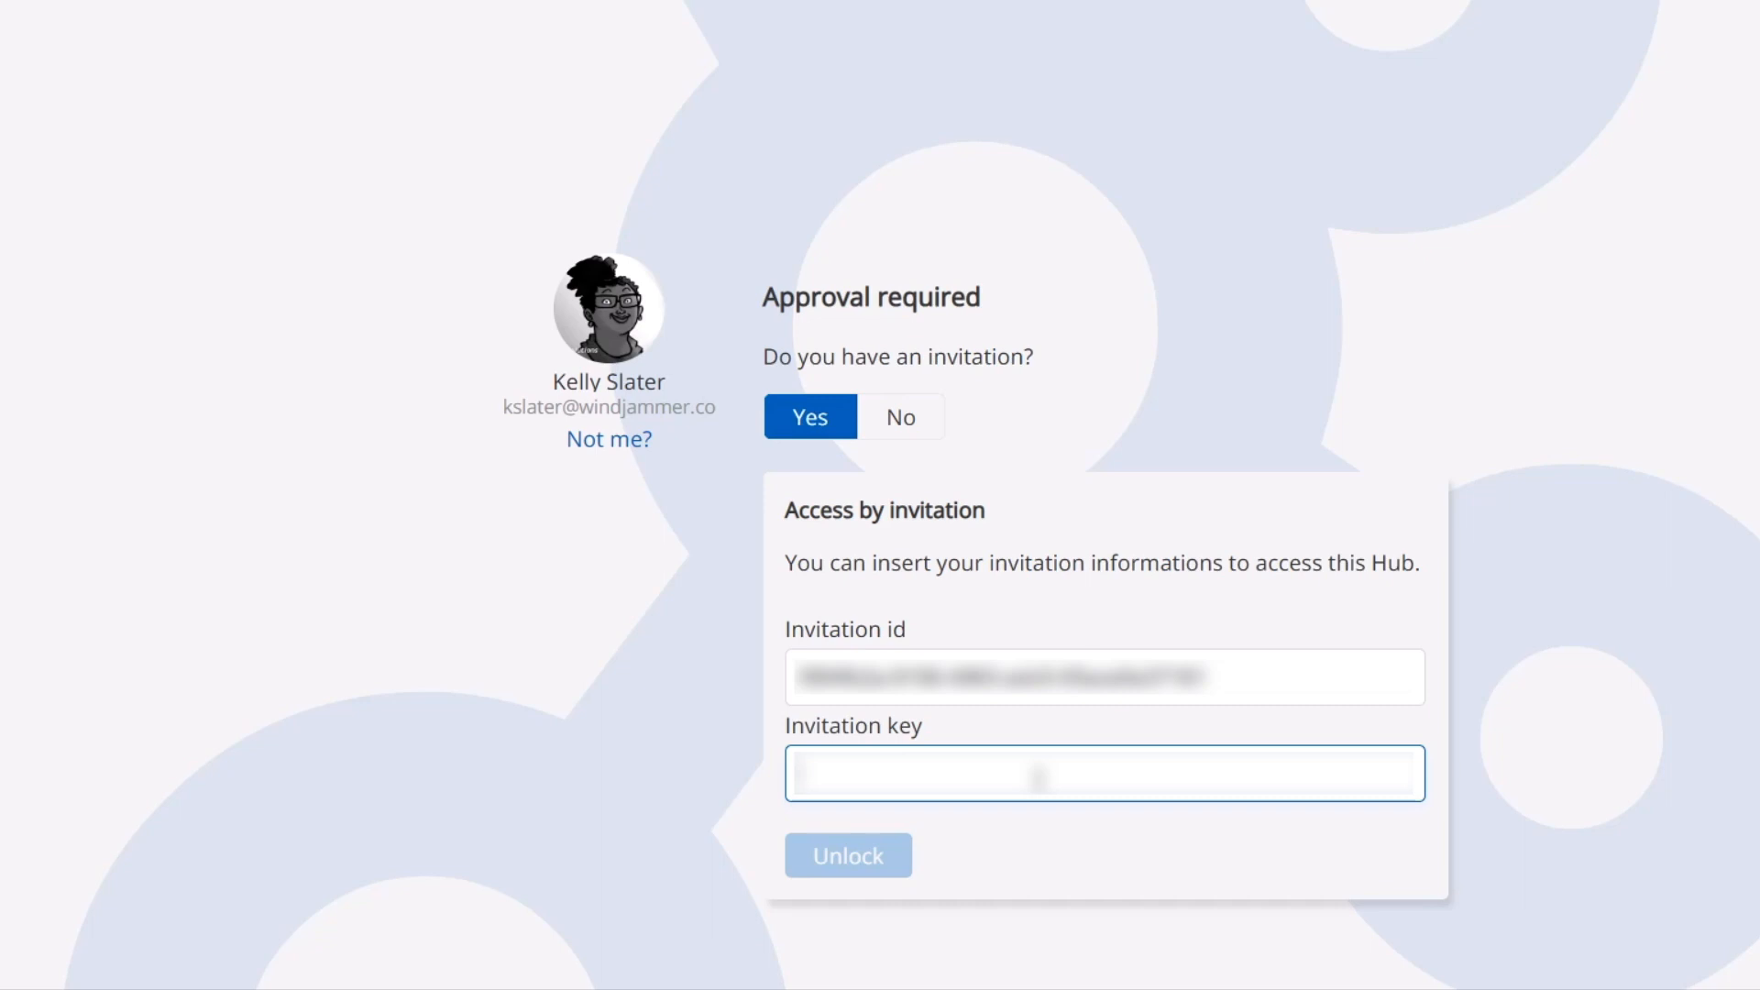
key("ctrl+v")
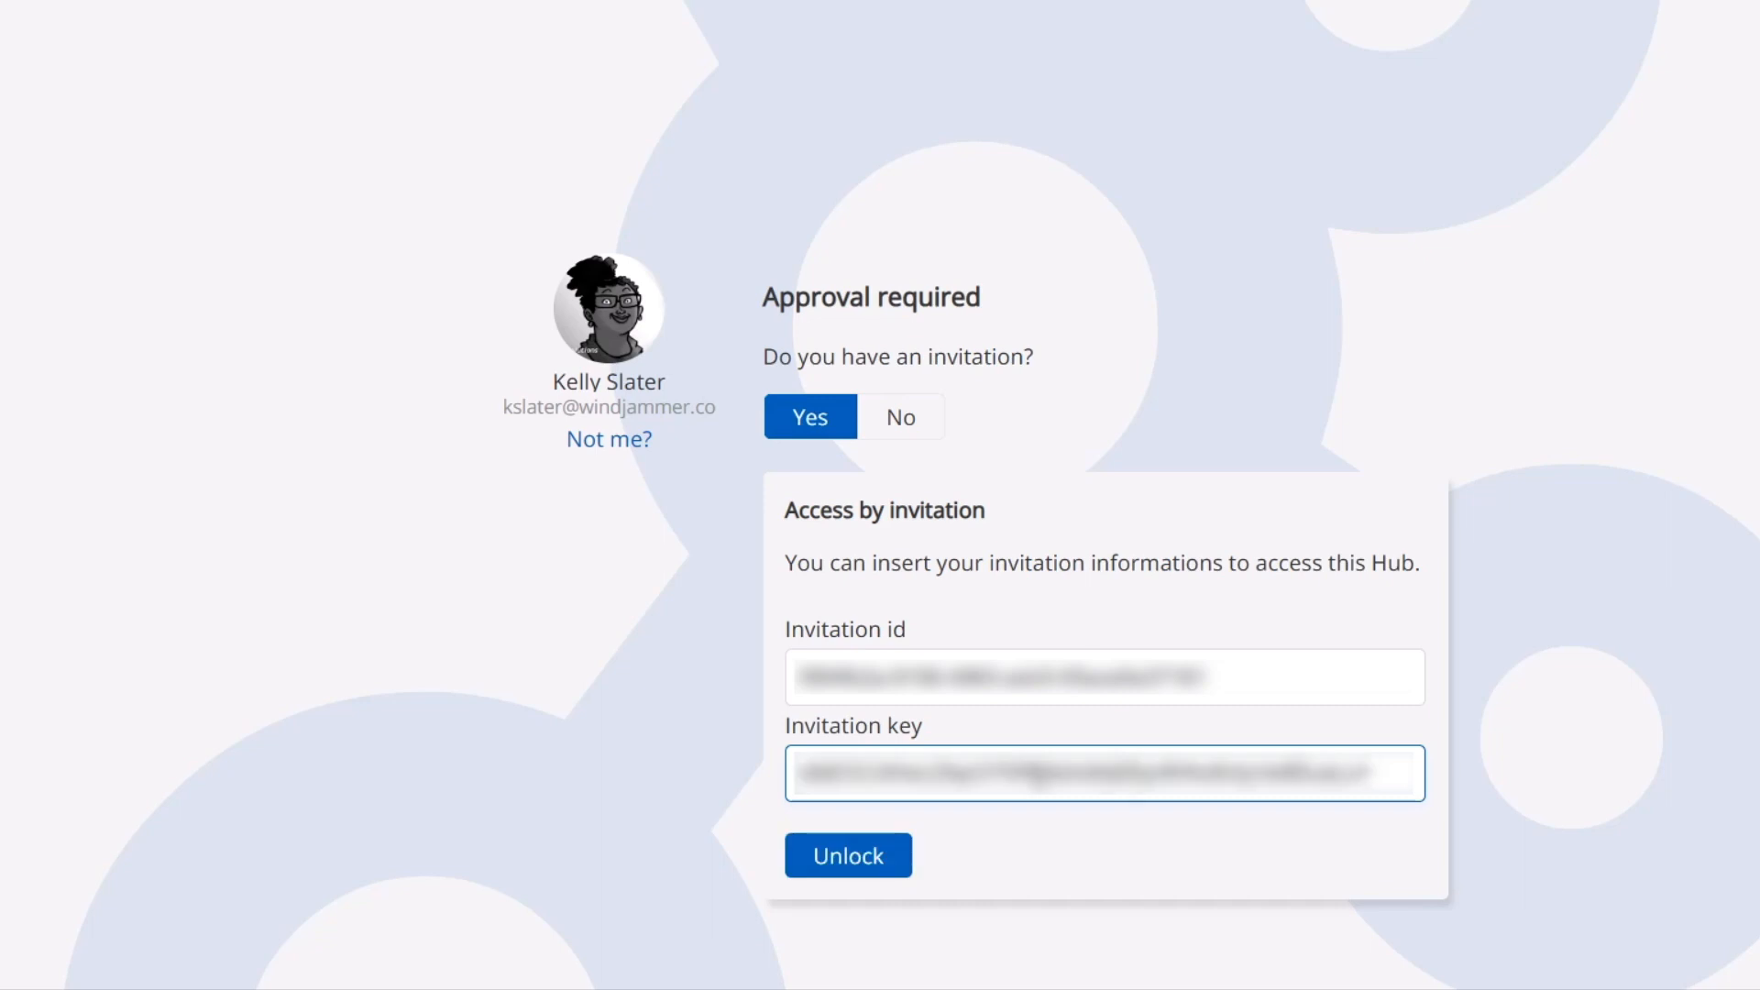
left_click(869, 858)
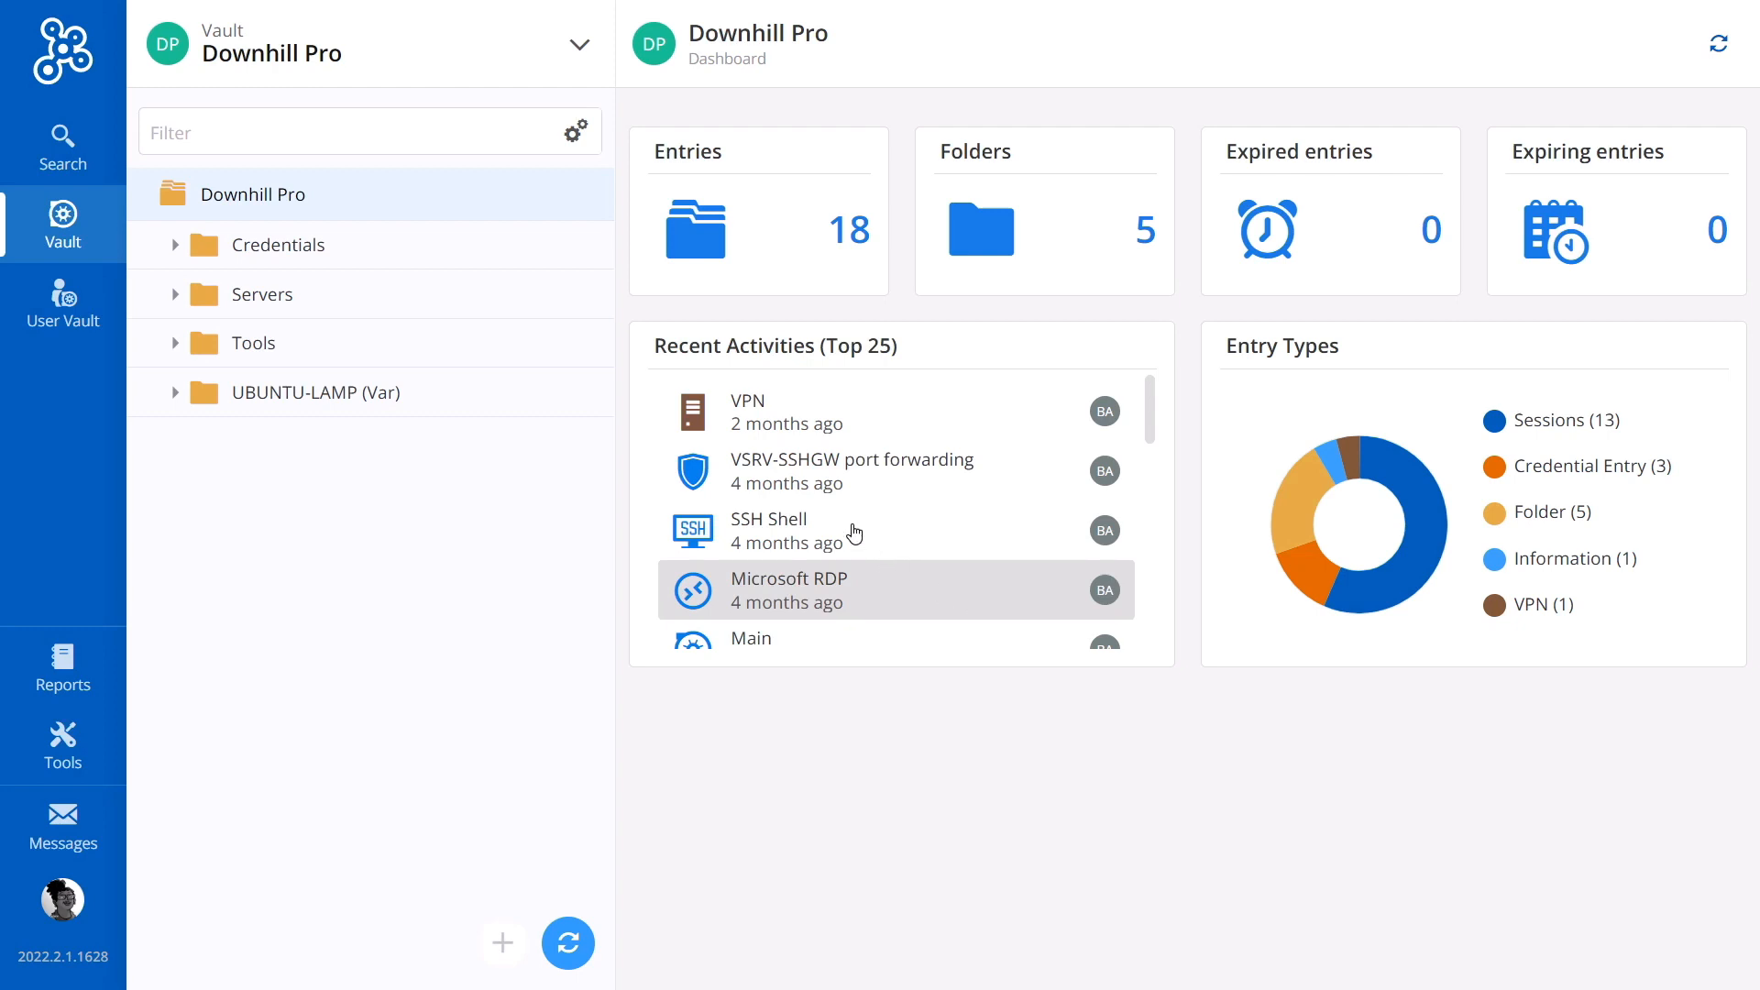
Step: Browse the Telemark and Windjammer Service Desk vaults
left_click(575, 66)
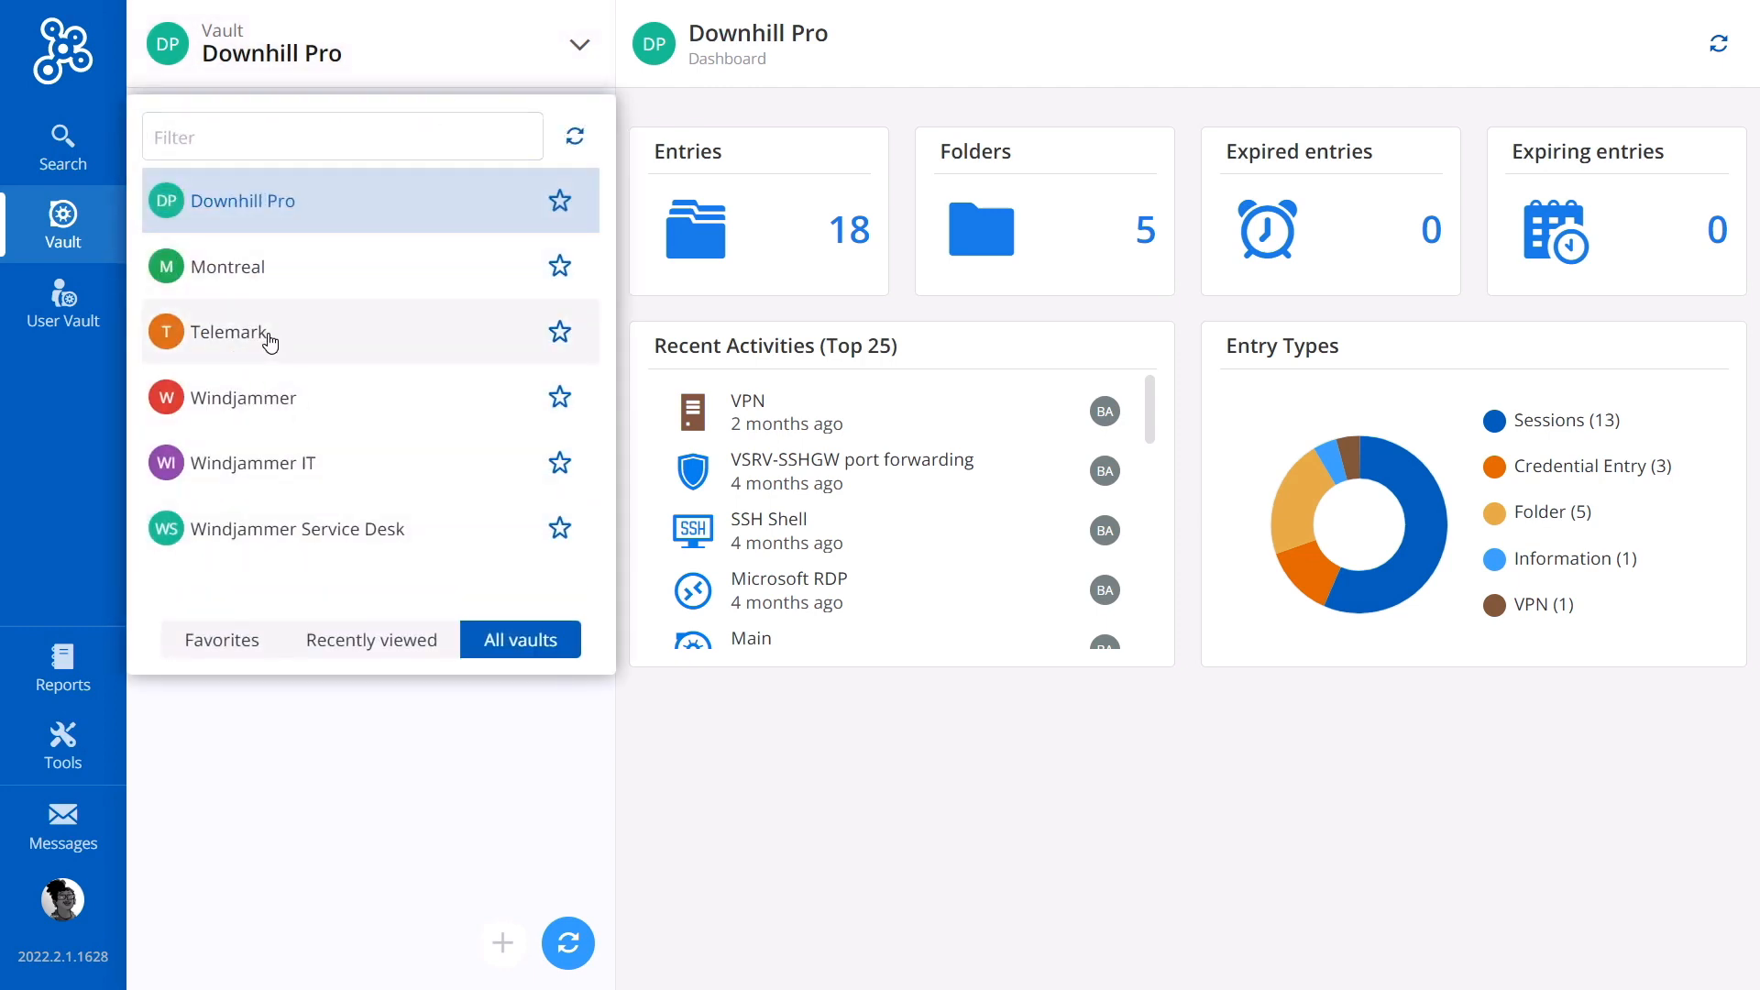
left_click(268, 342)
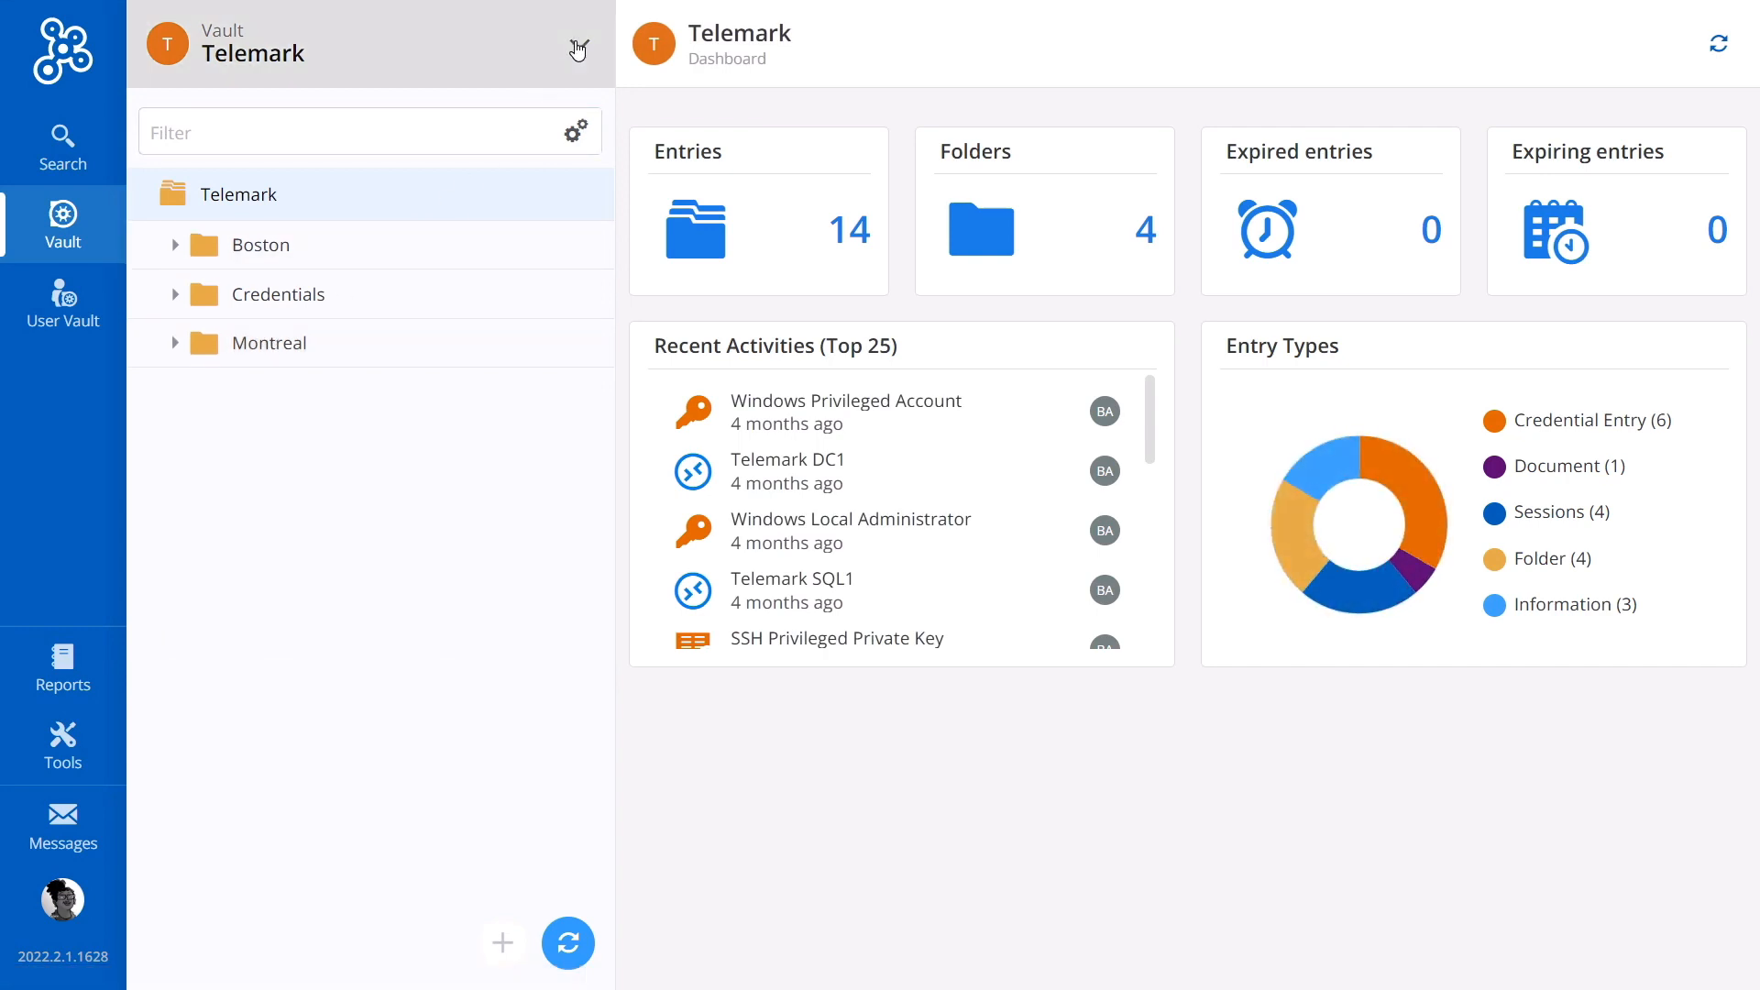
left_click(578, 48)
left_click(282, 523)
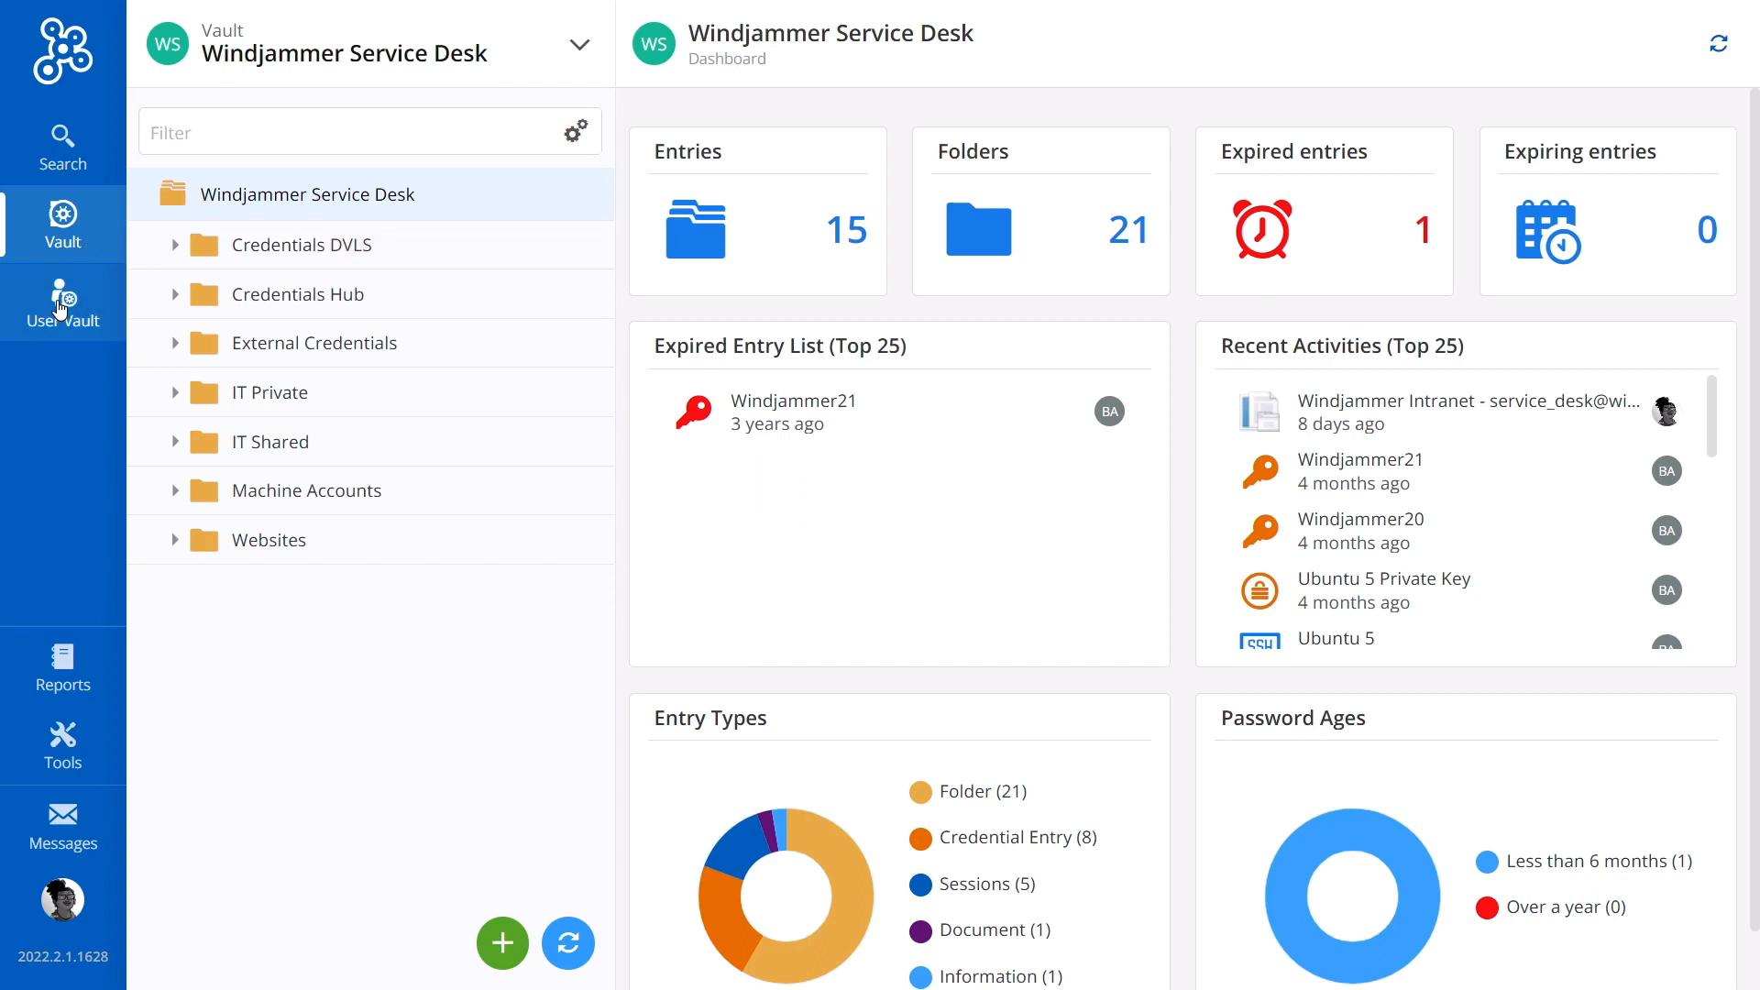
Step: In the User Vault, create a new Alarm Code entry named Door Code
left_click(60, 310)
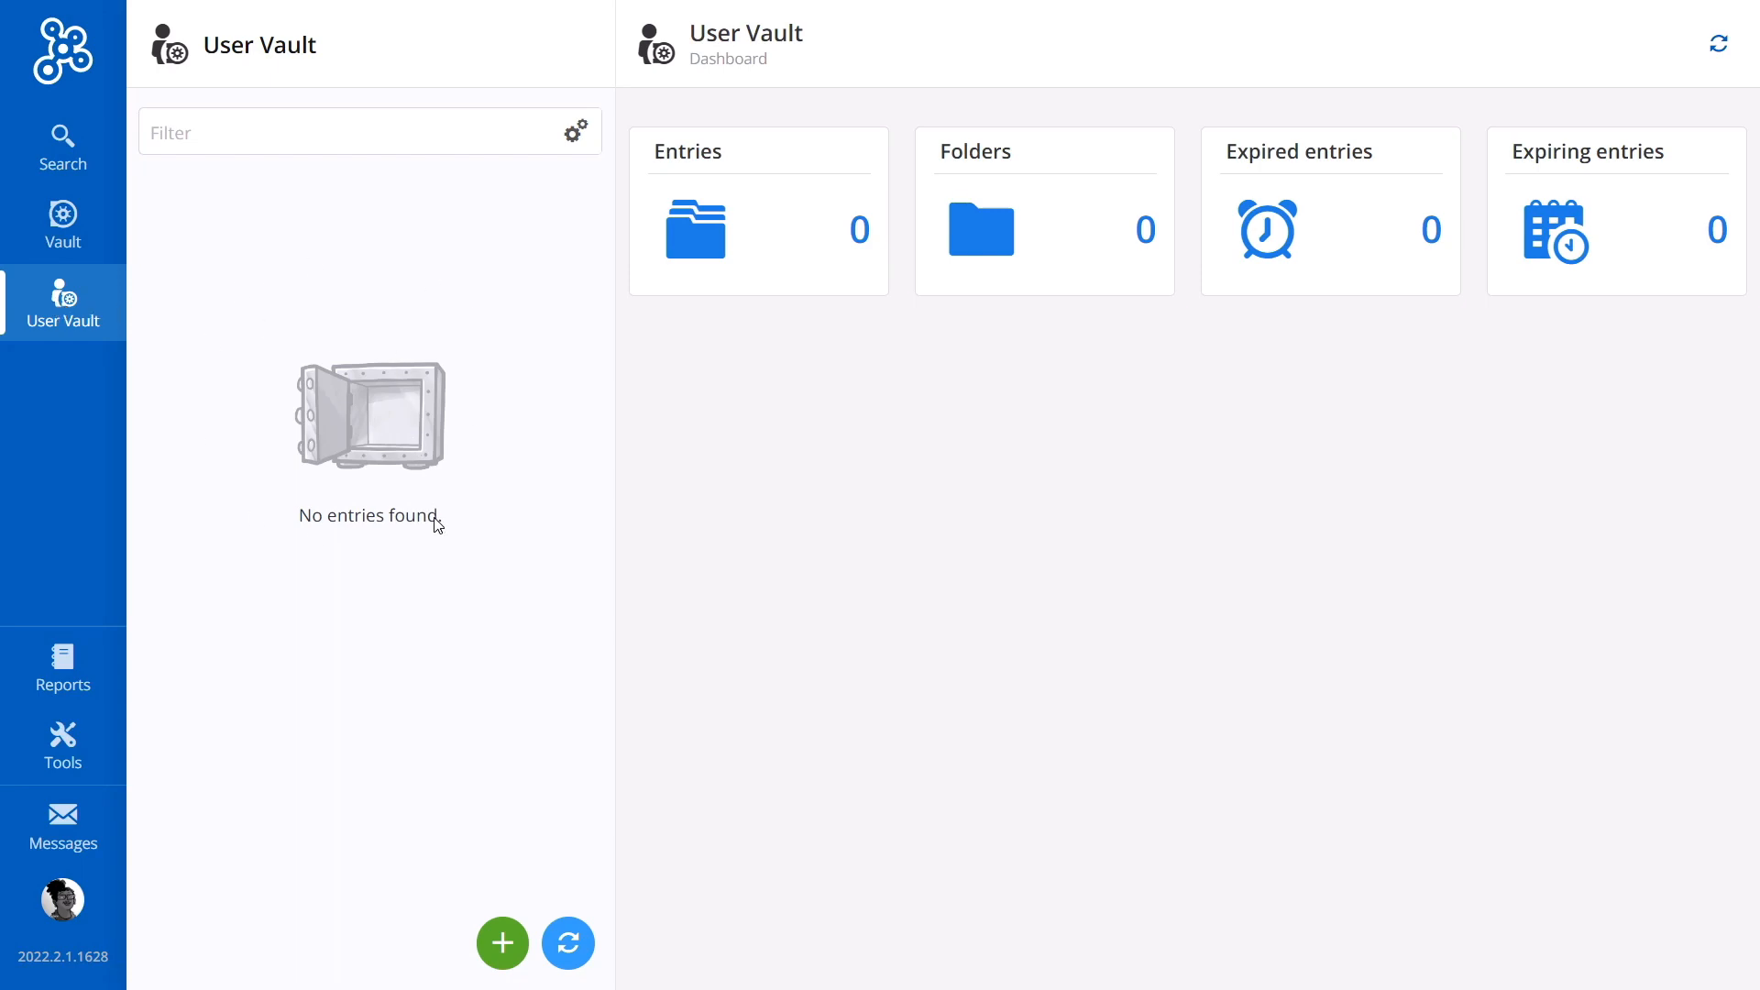
left_click(509, 951)
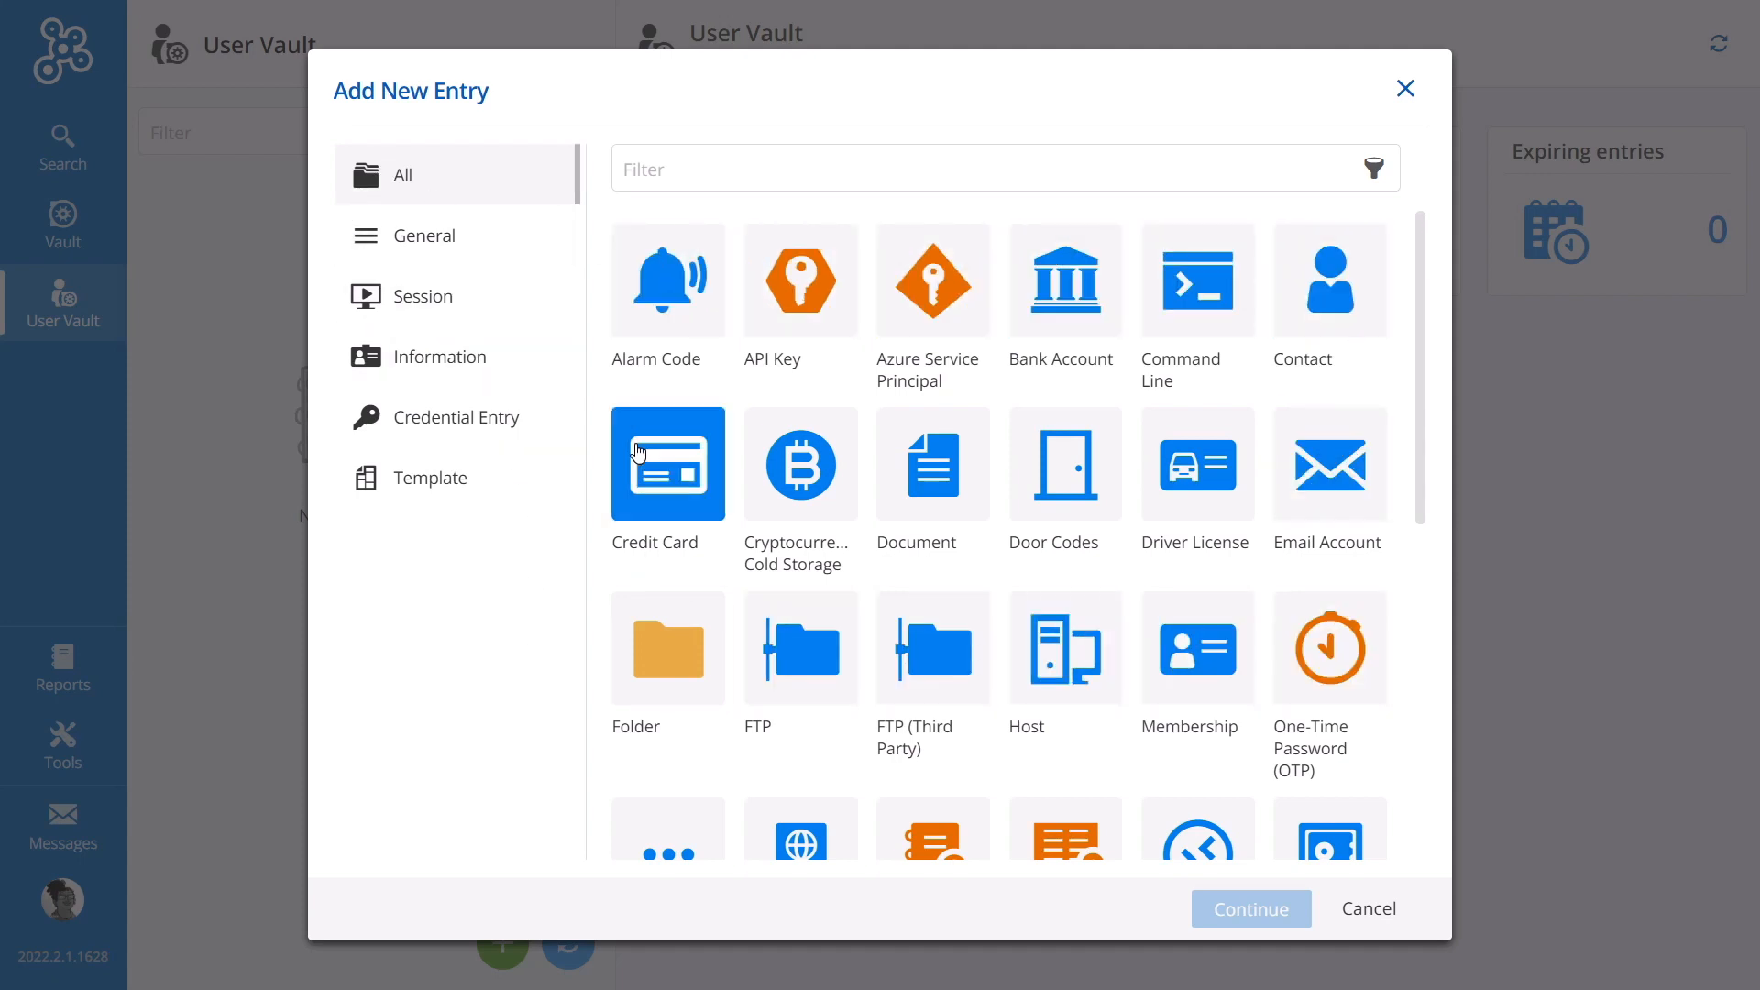
left_click(652, 321)
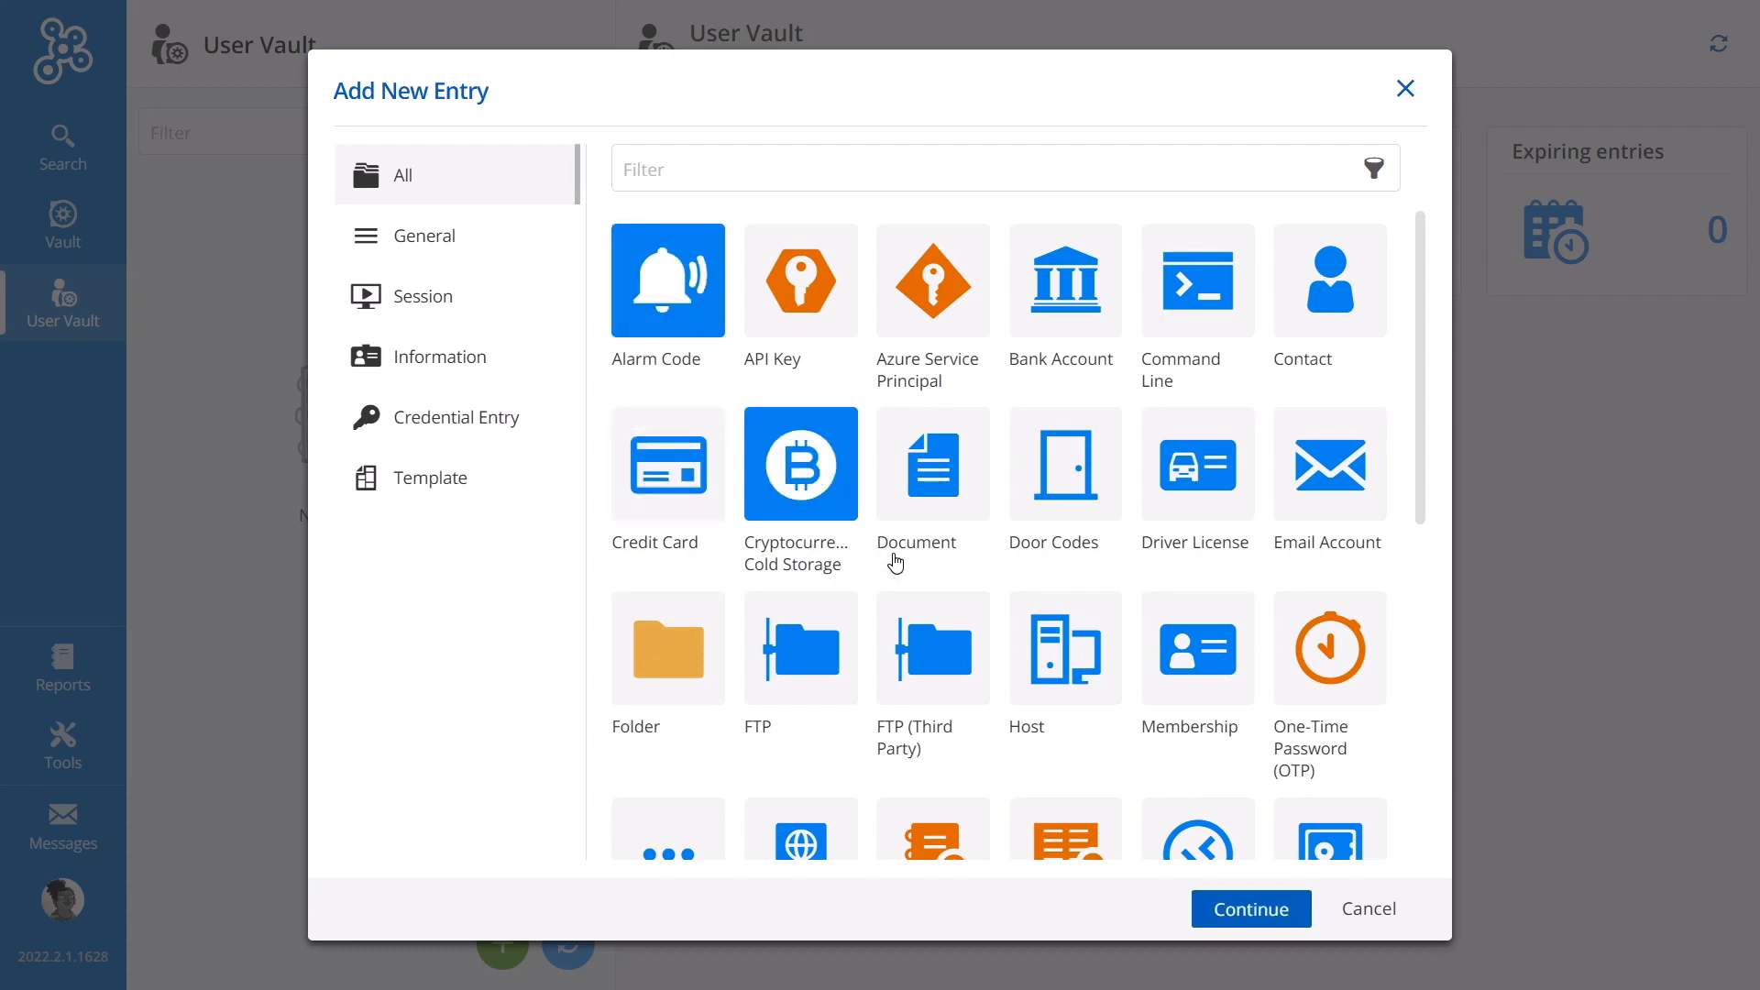
left_click(1251, 909)
type("Door Code")
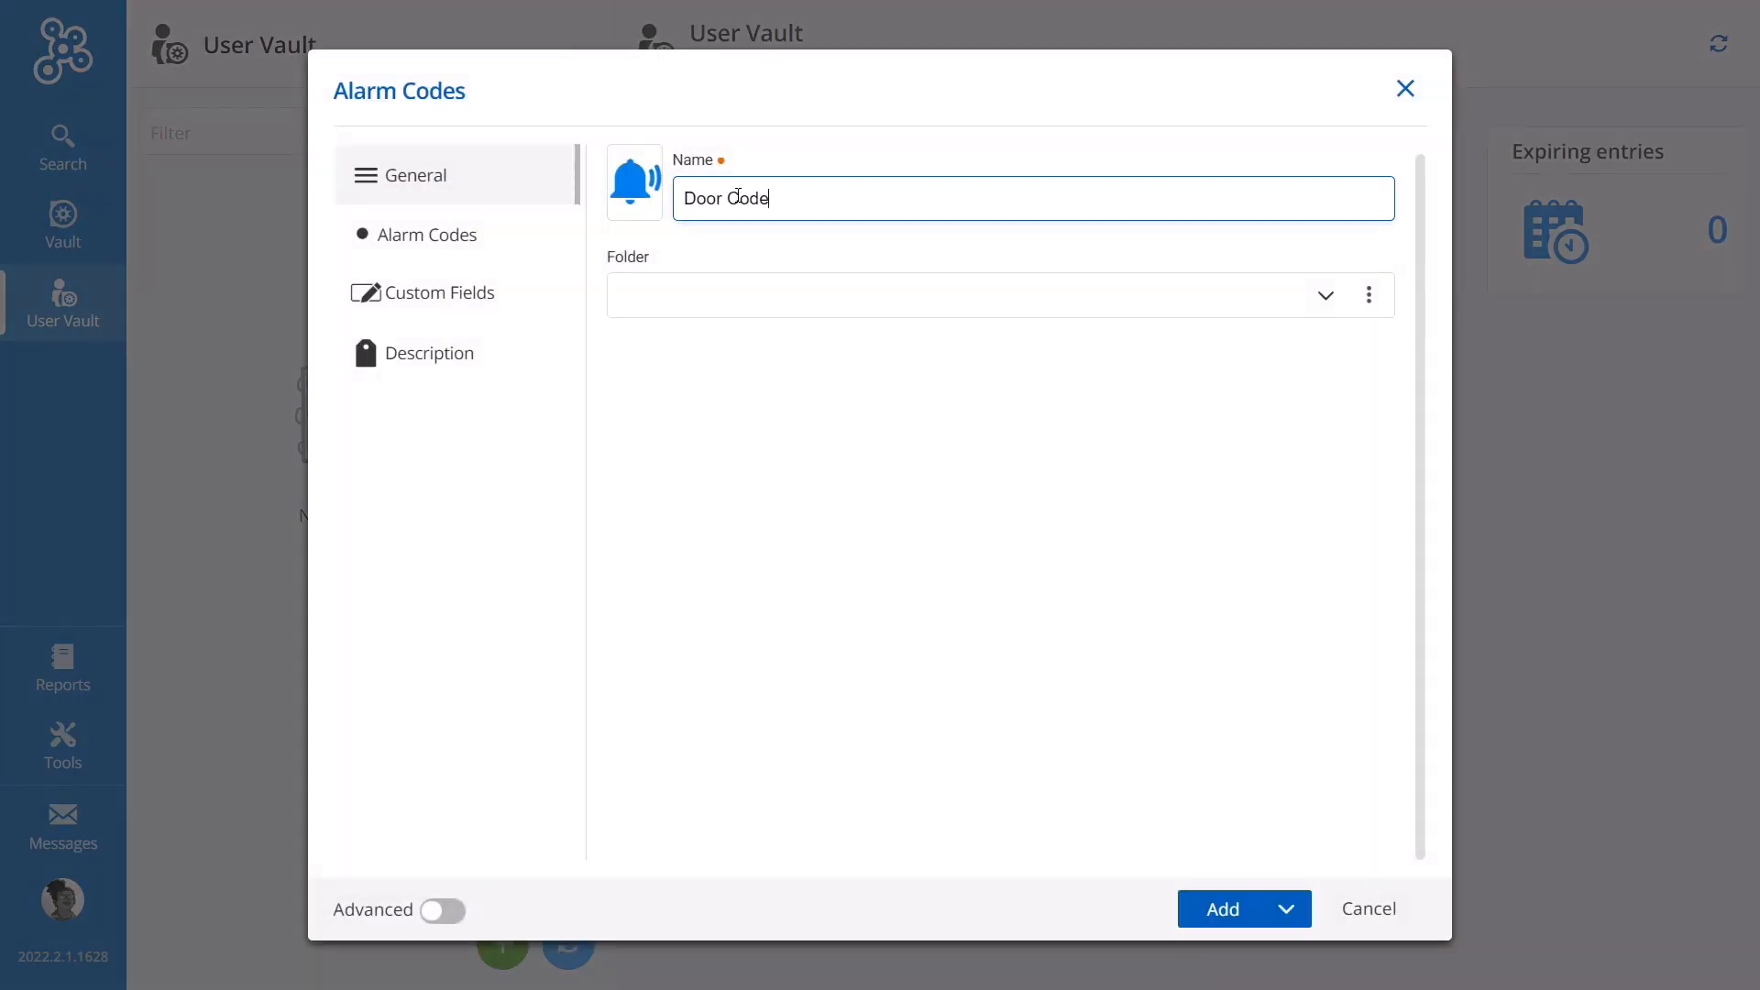
Step: Add an alarm code row with the employee's name, the alarm code, and employee code 00014
left_click(422, 240)
left_click(1387, 839)
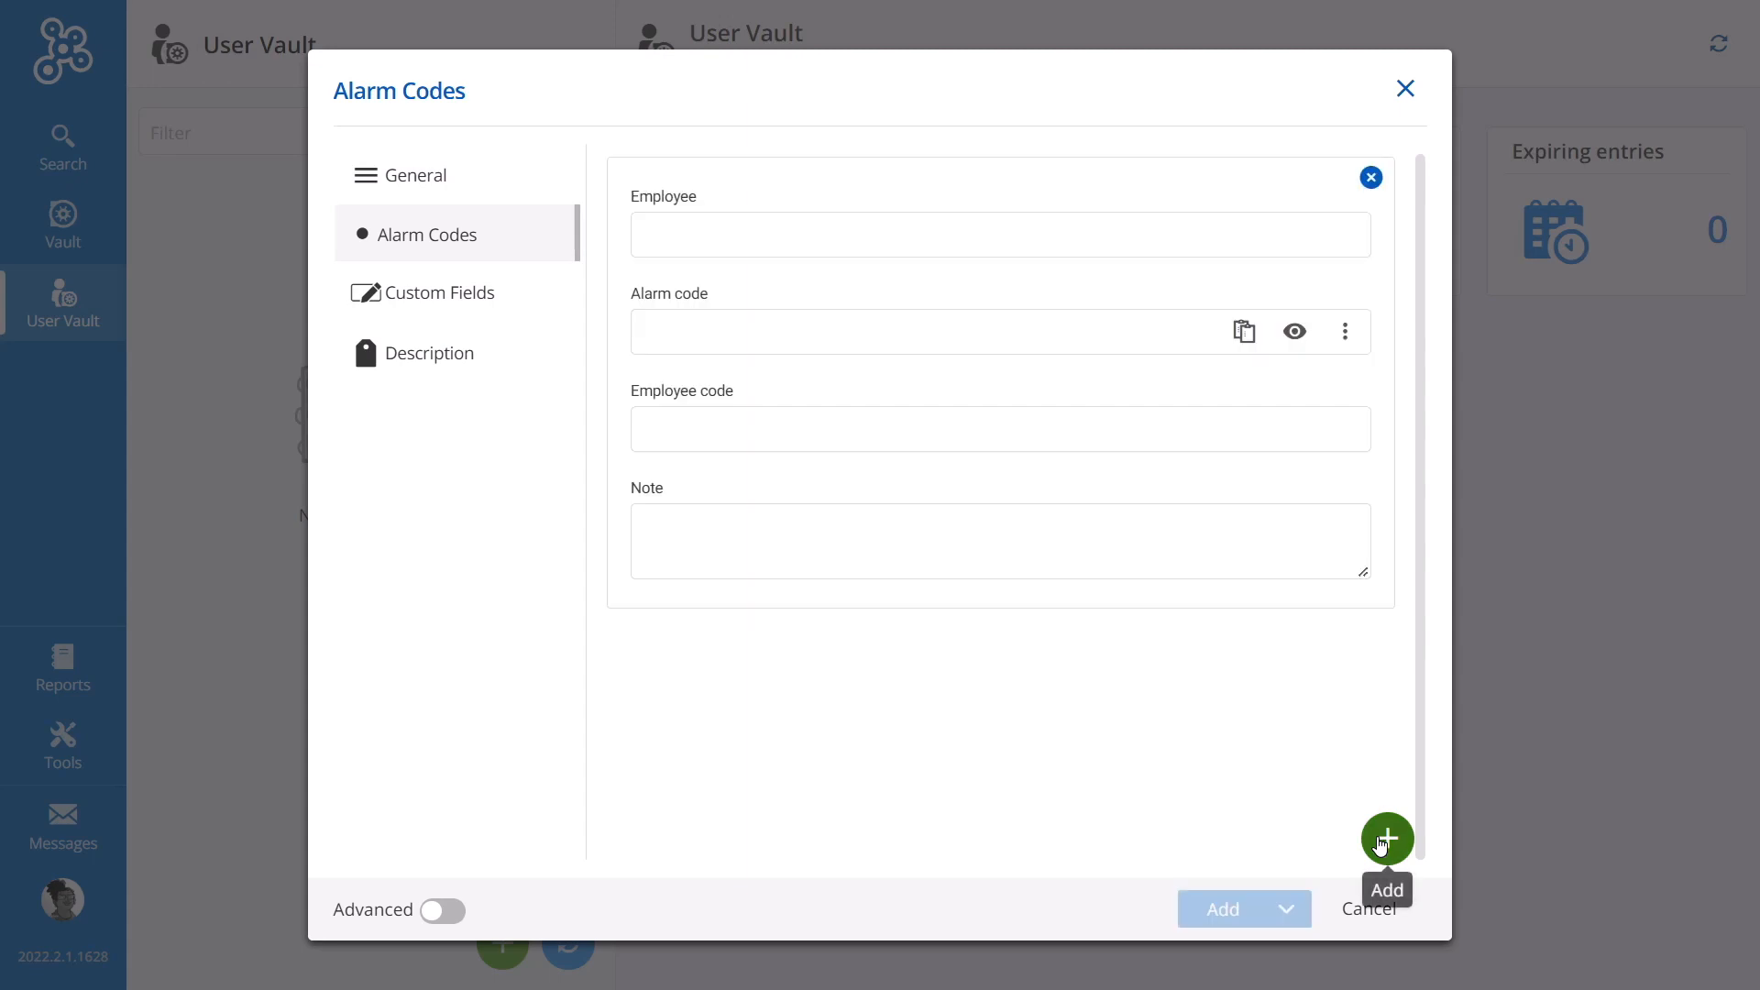
left_click(860, 236)
type("Kelly")
key("Tab")
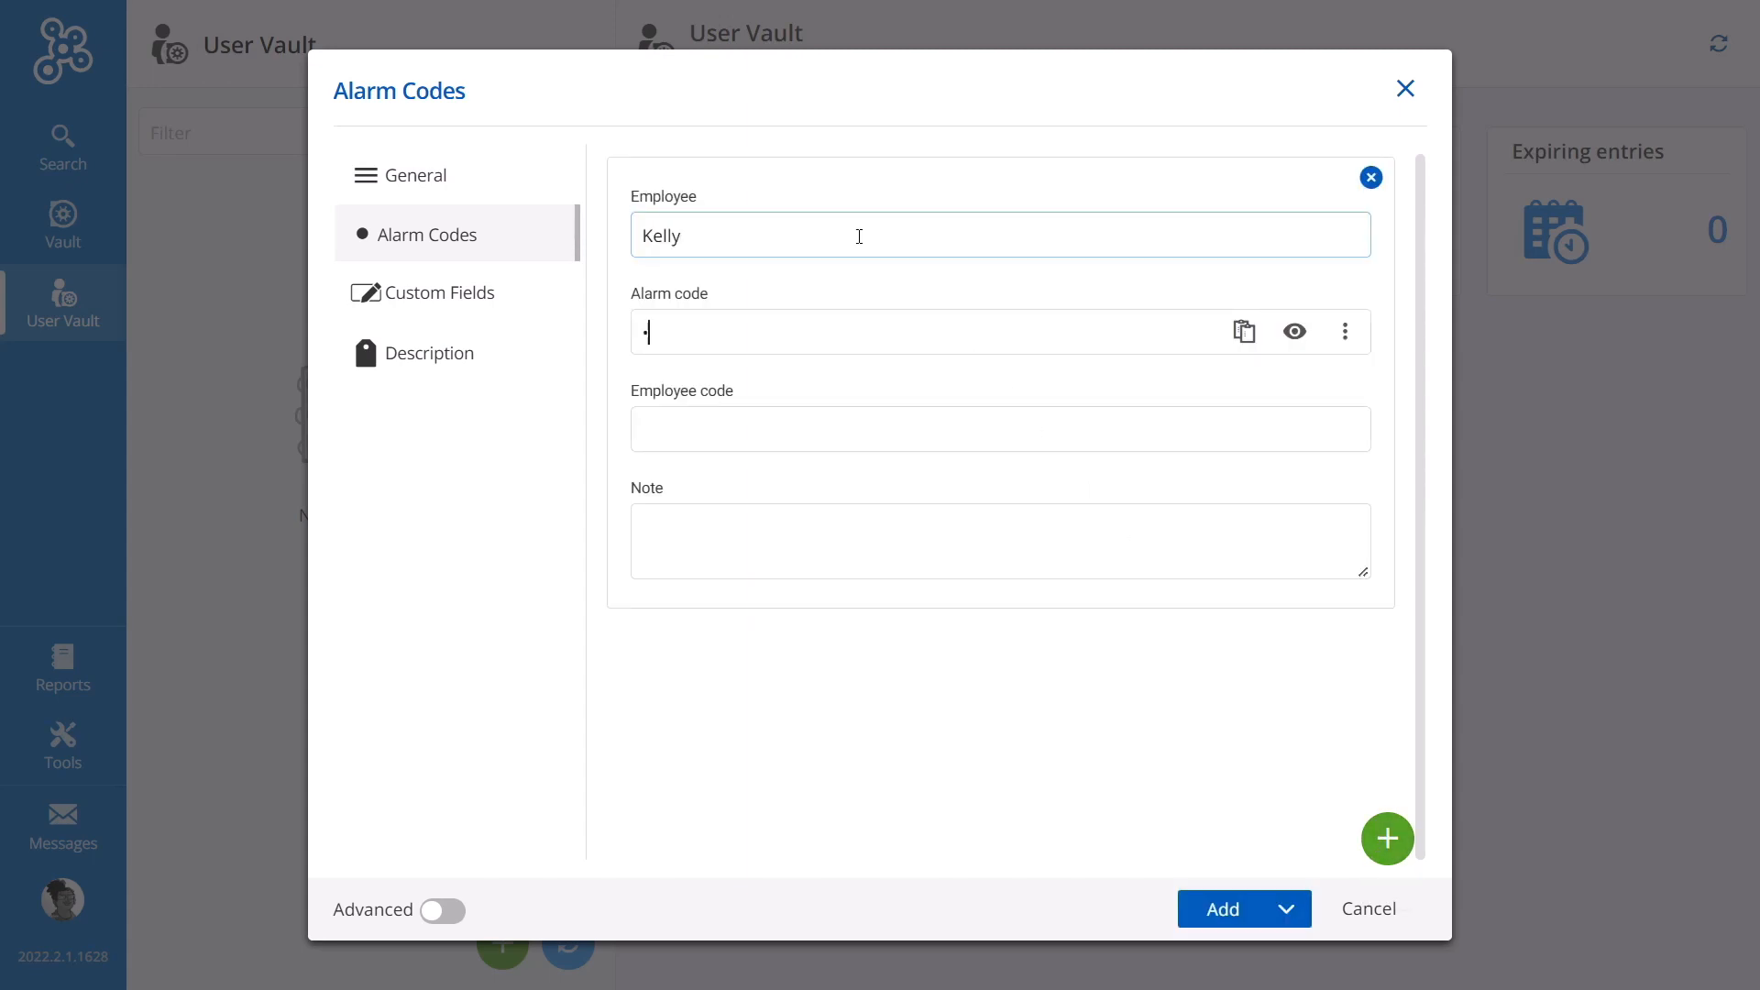
type("123456")
key("Tab")
type("00014")
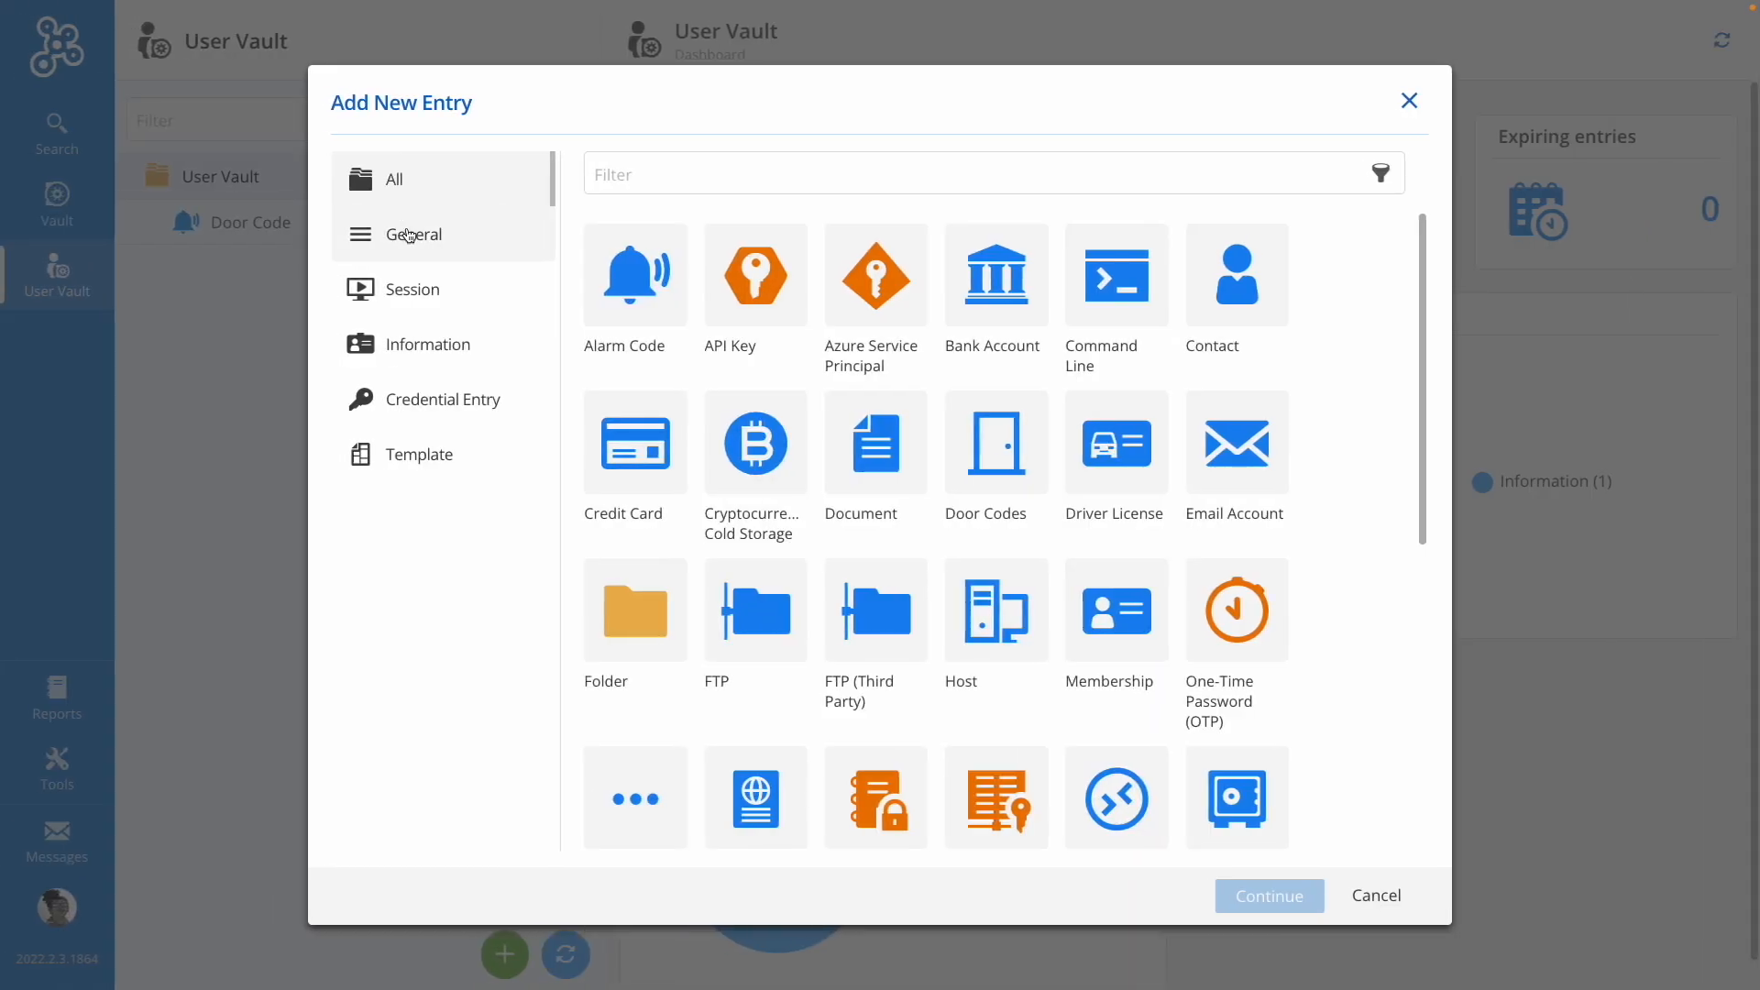
Step: Start a new Website entry named Atlassian
left_click(415, 234)
left_click(1190, 279)
left_click(1270, 896)
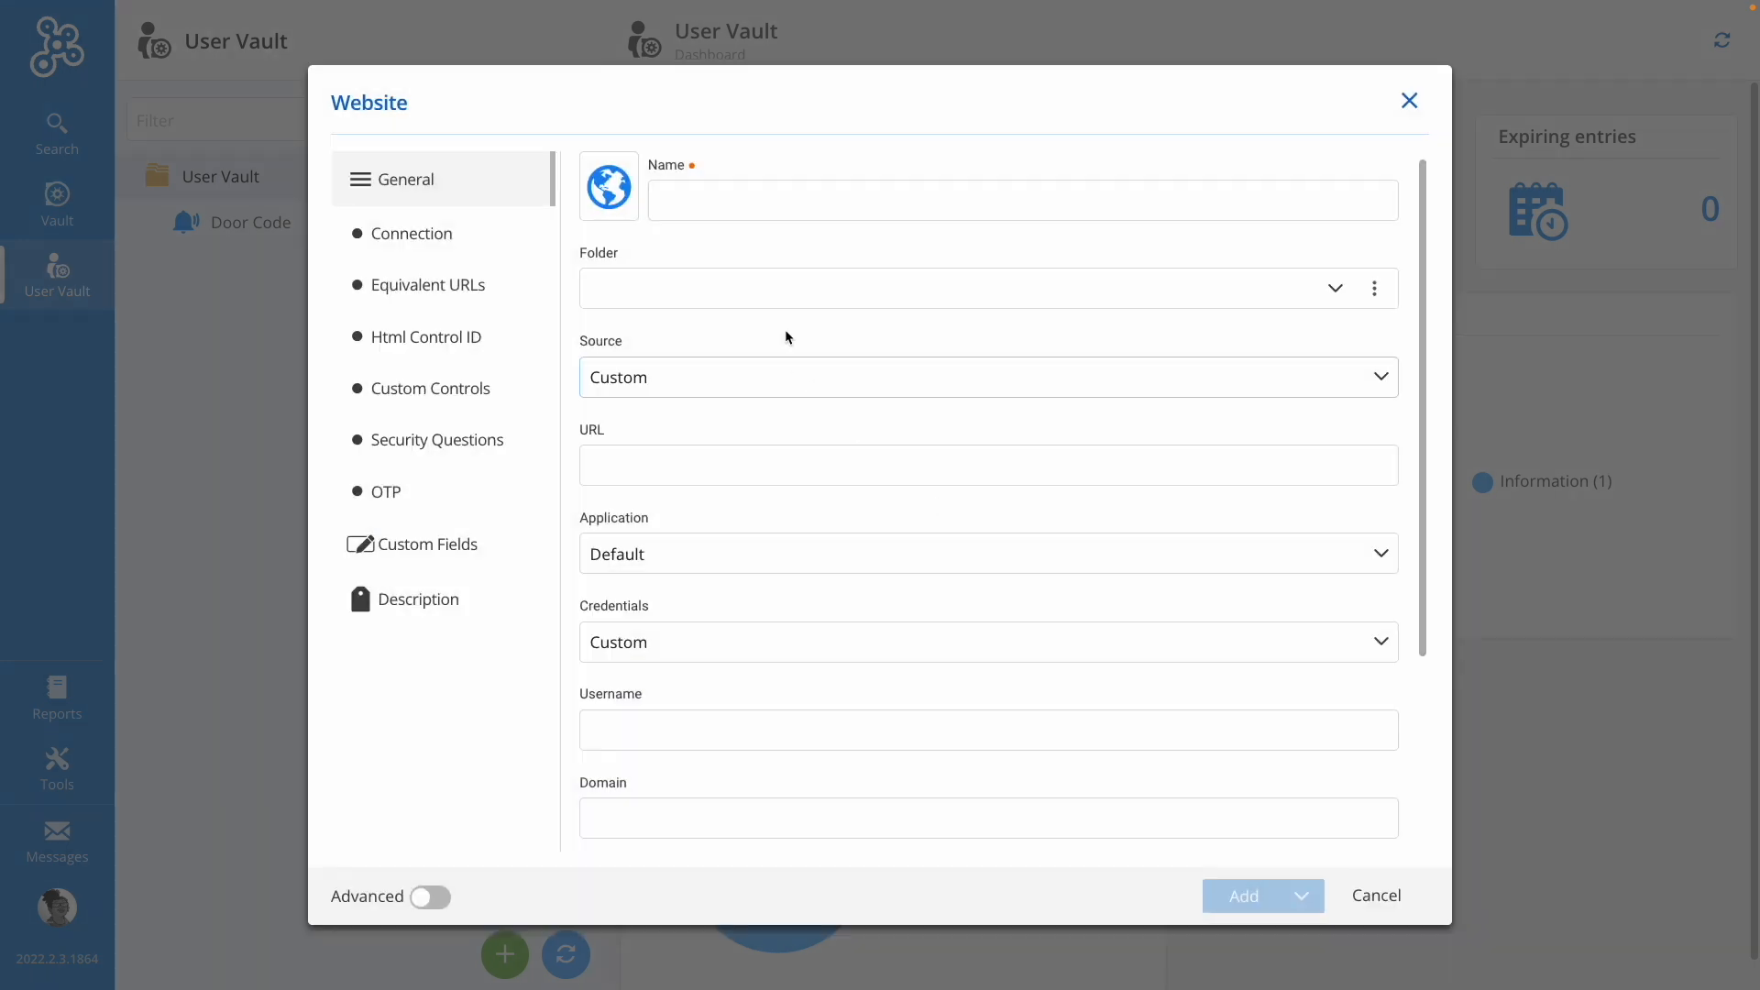
type("Atlassian")
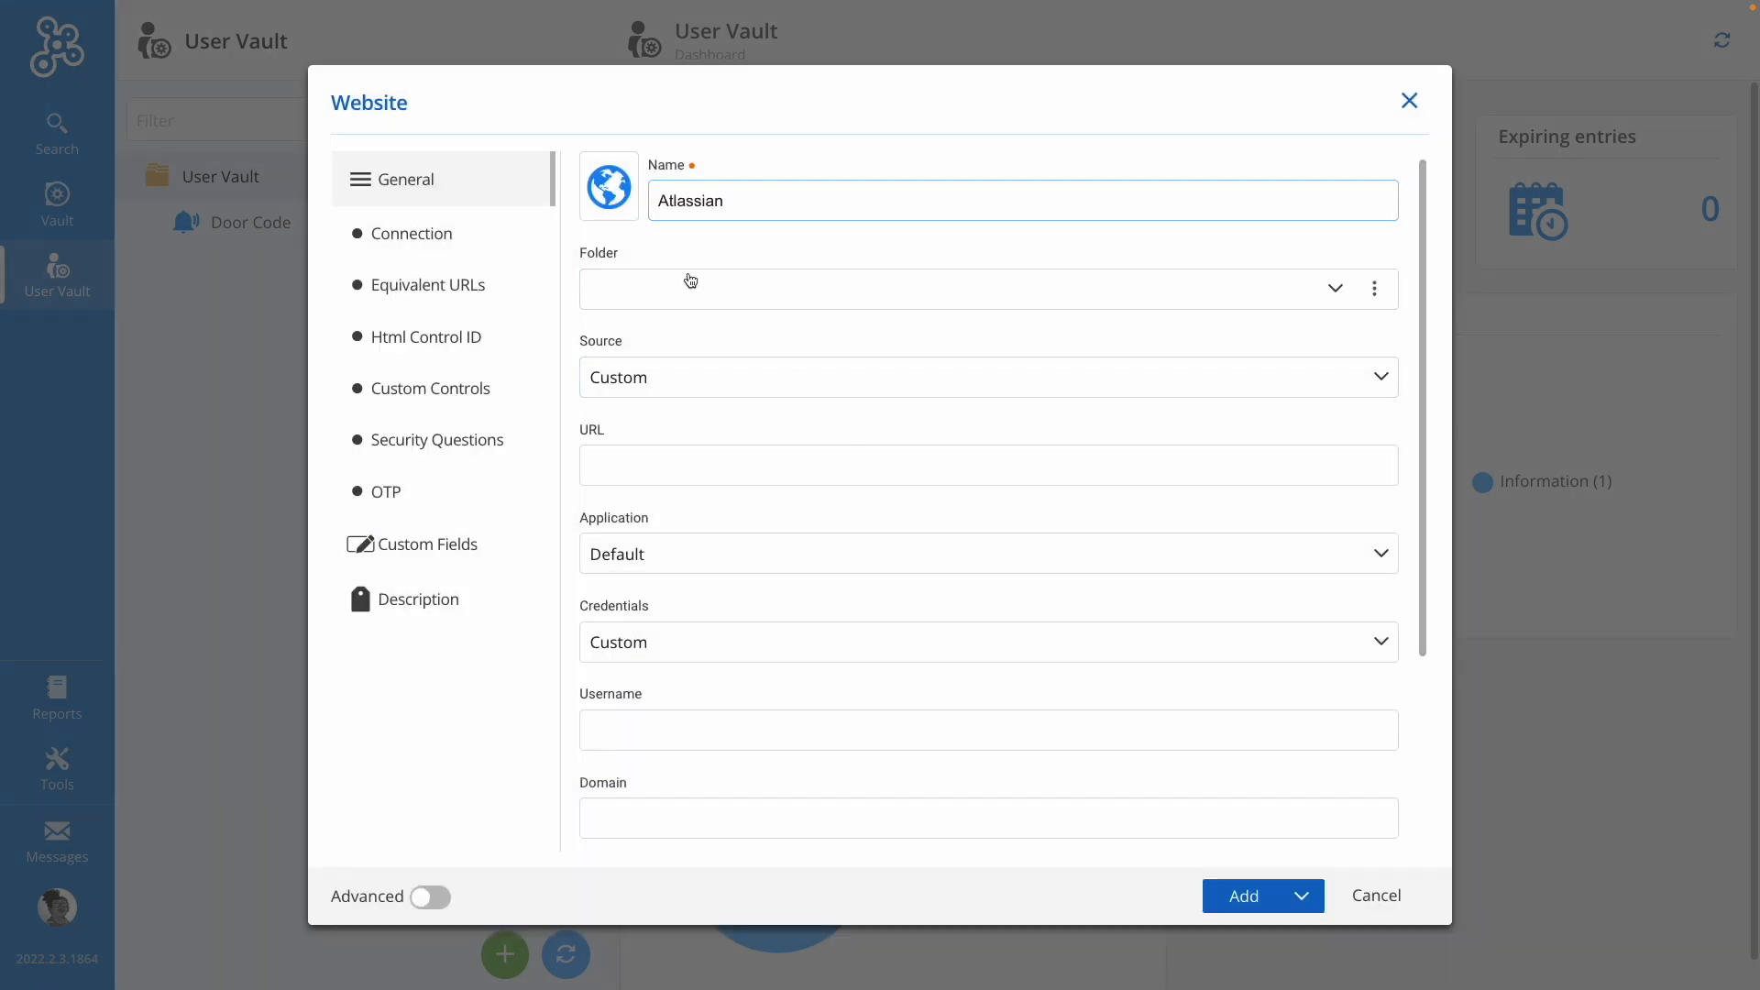
left_click(670, 455)
type("www.atlassian.com")
left_click(680, 734)
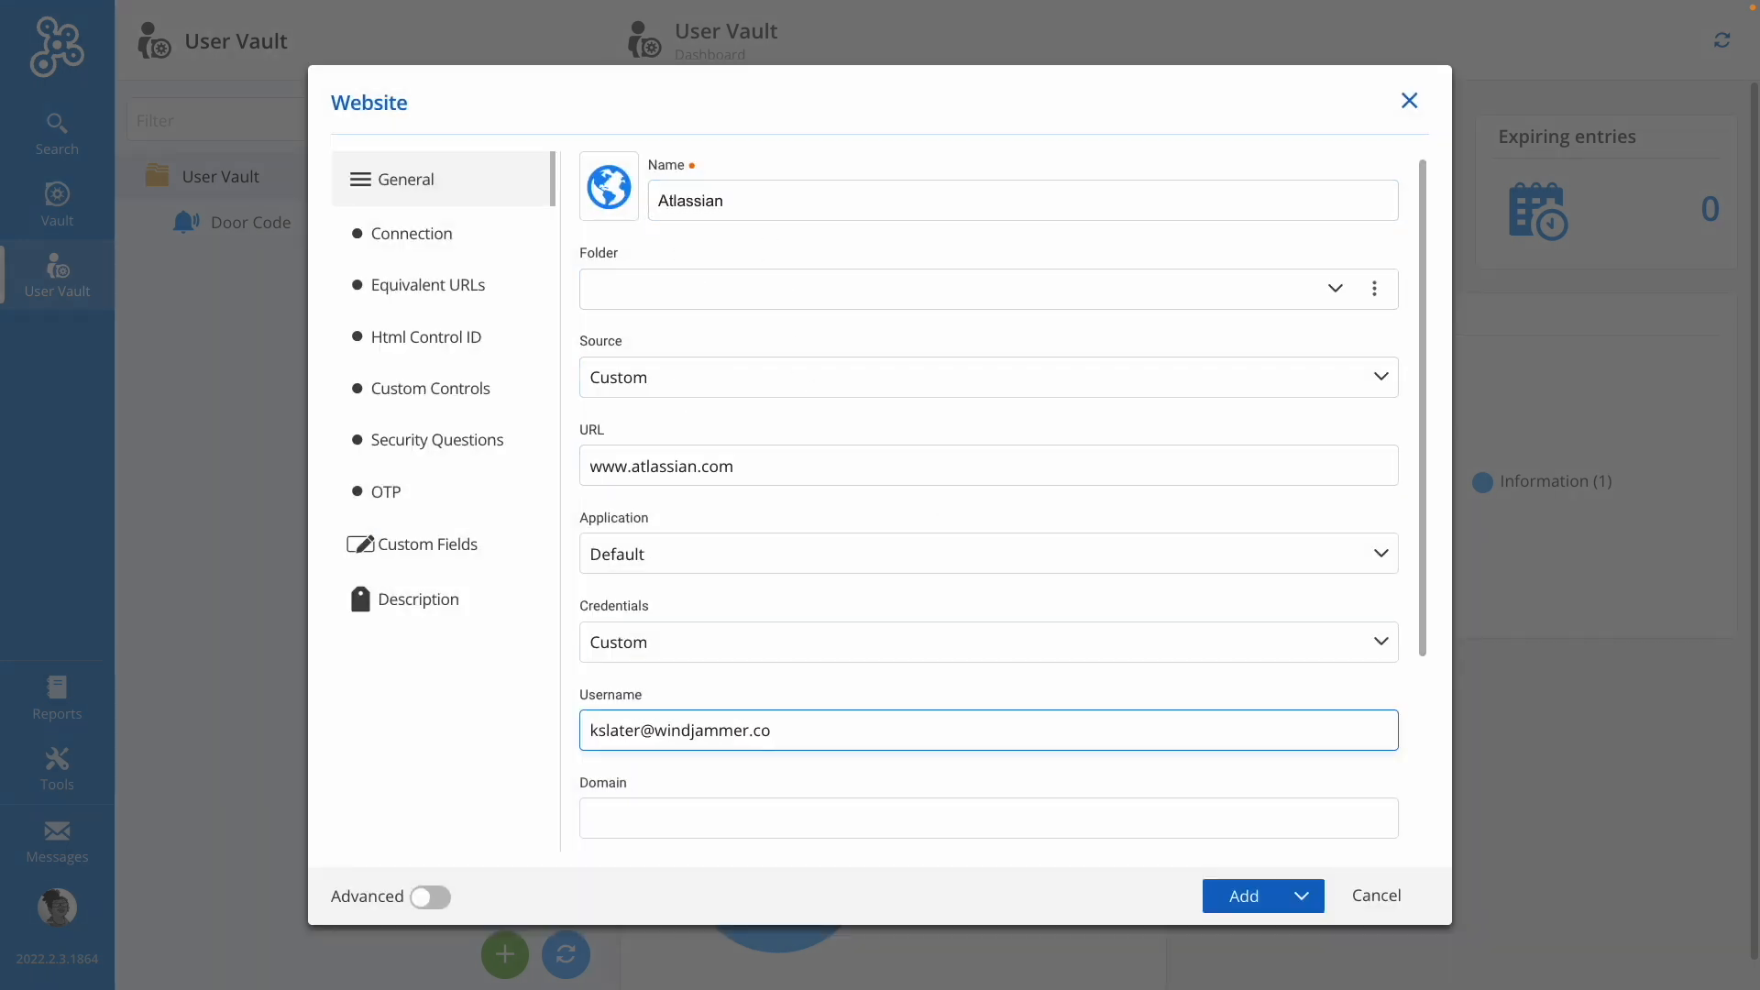
Step: Enter the account password for the Atlassian entry
scroll(679, 741, "down", 3)
key("Tab")
type("************")
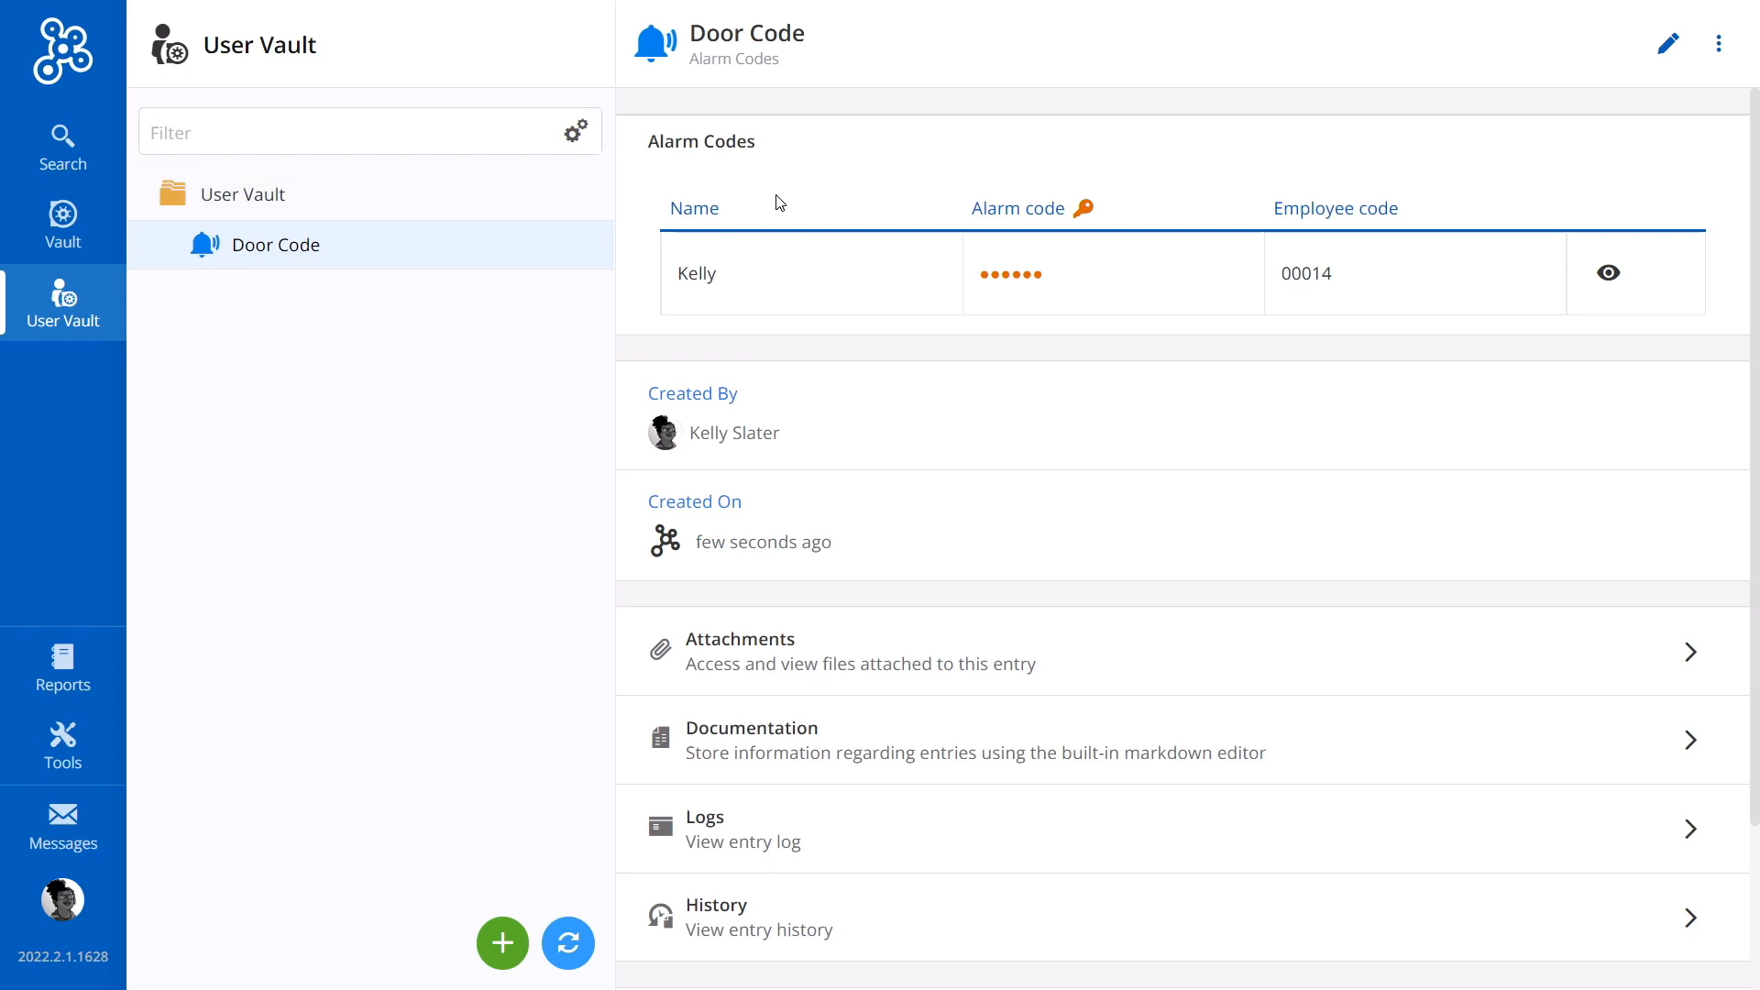
Step: Open the Apps & Tools downloads and add the Devolutions Web Login extension to Chrome
left_click(76, 757)
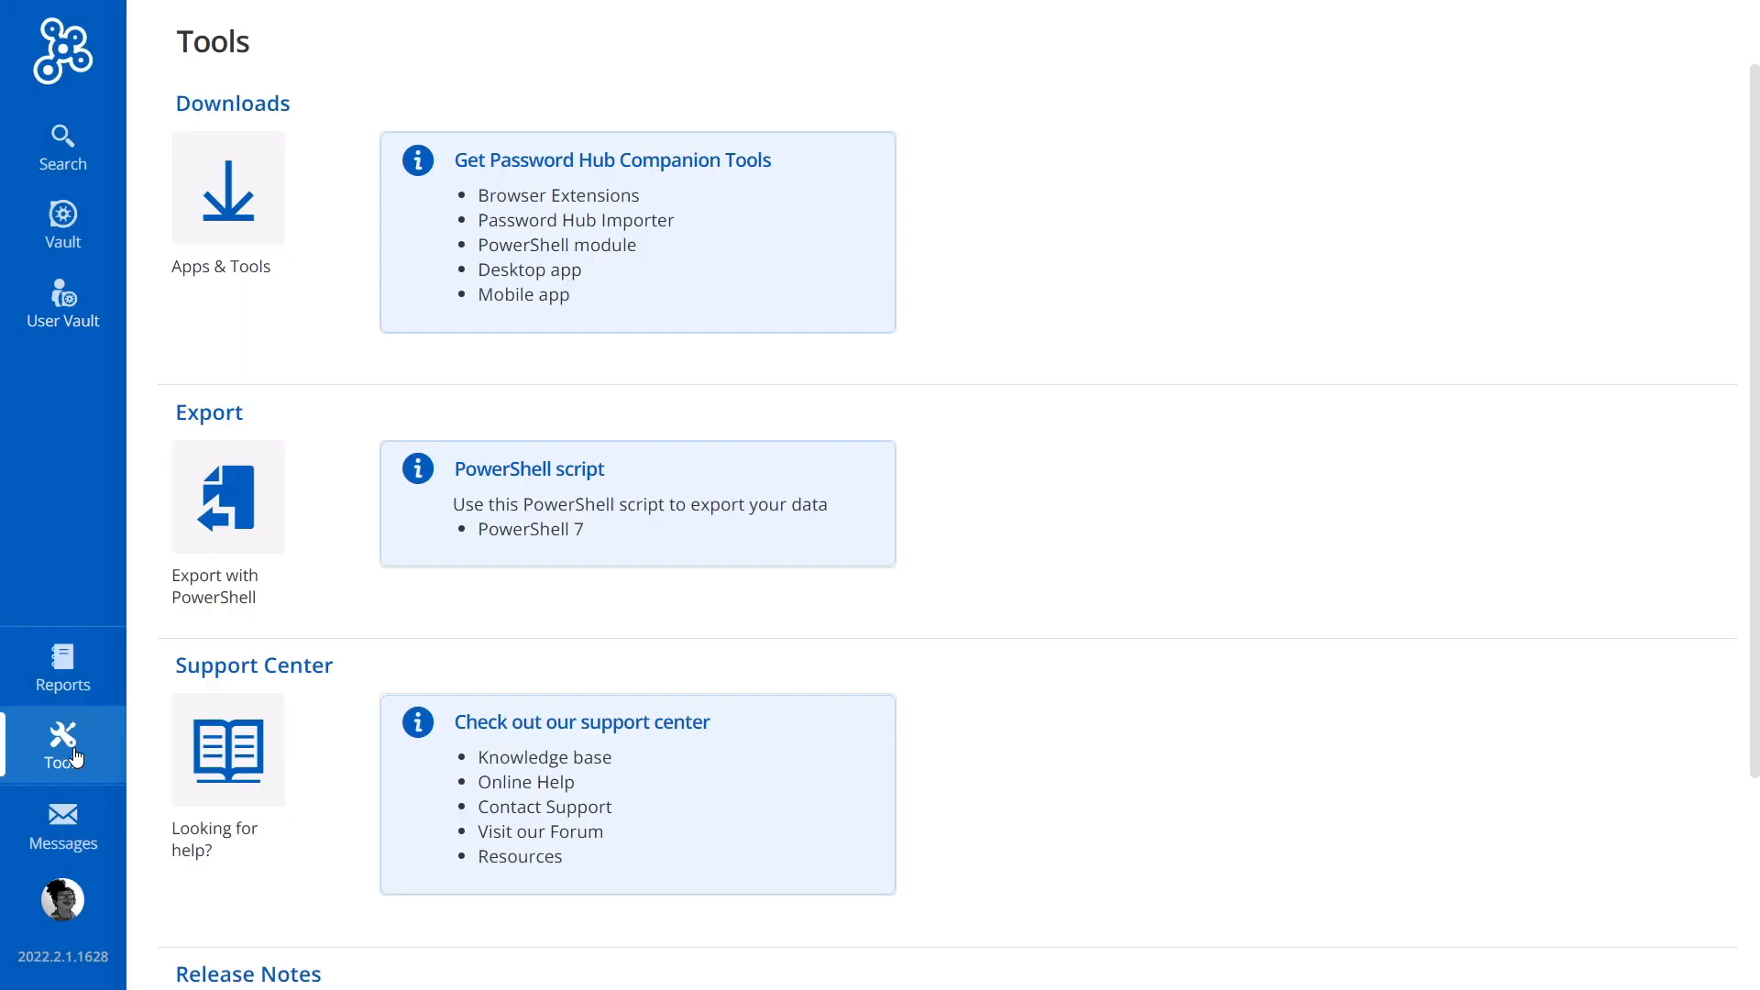
left_click(230, 229)
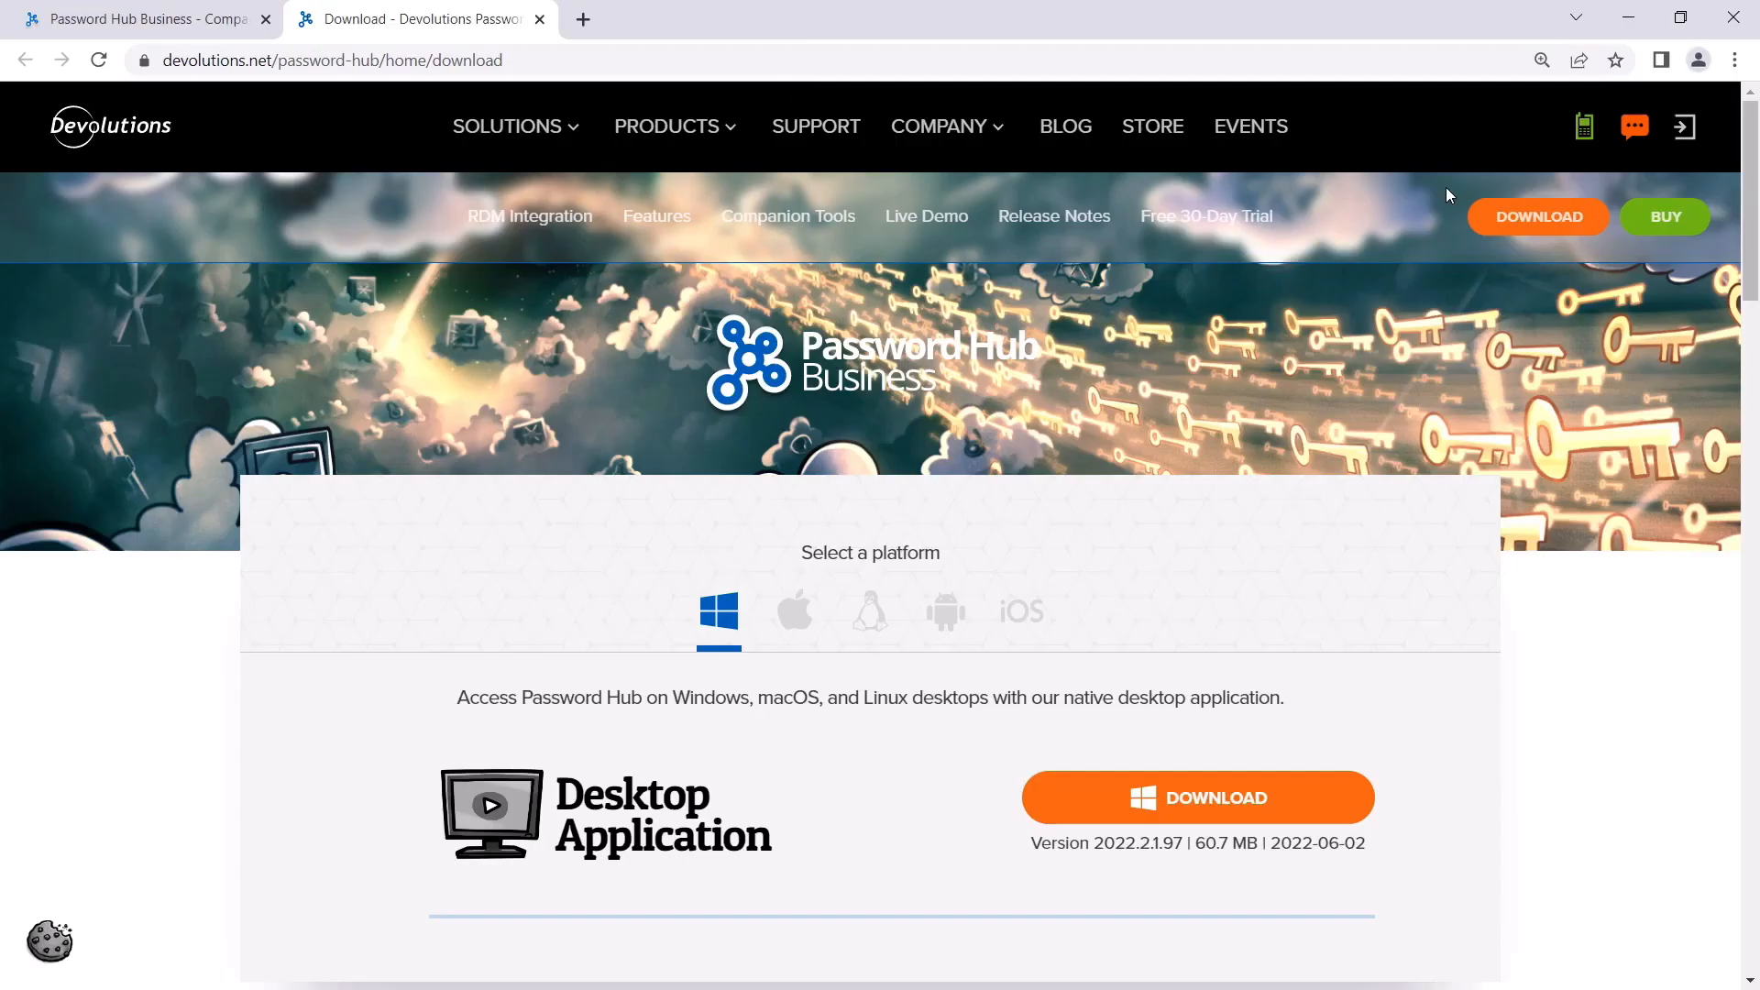
left_click_drag(1751, 188, 1713, 404)
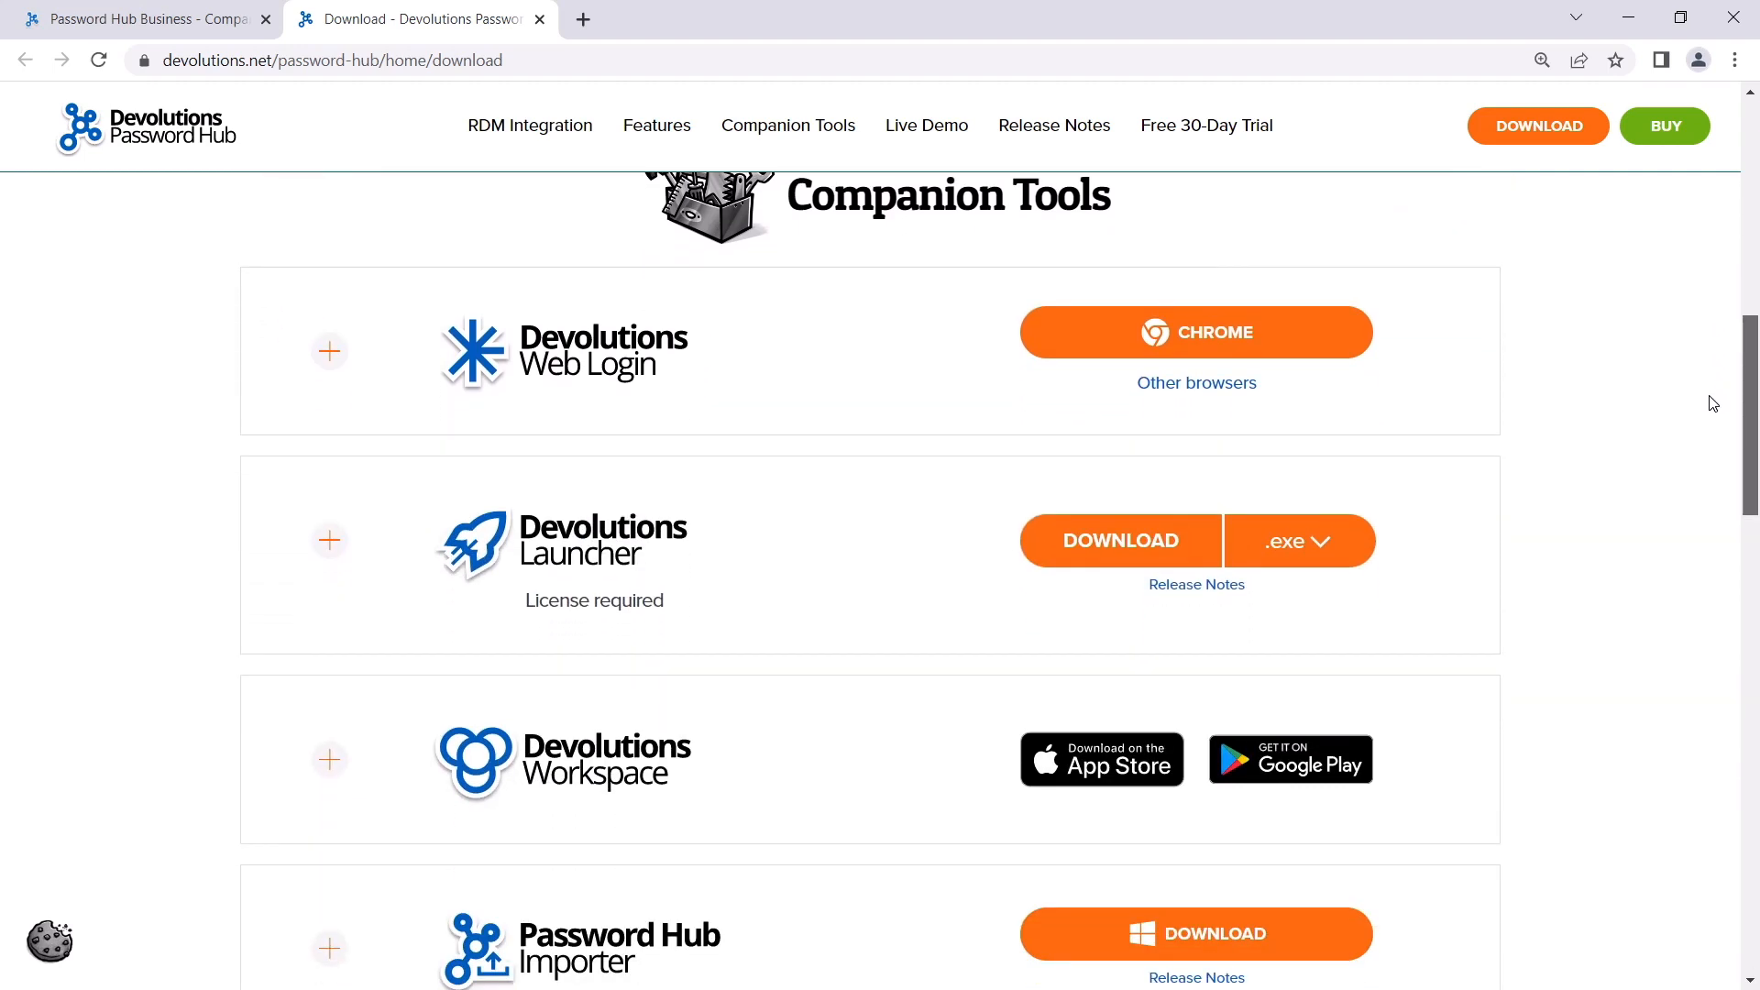
left_click(1216, 347)
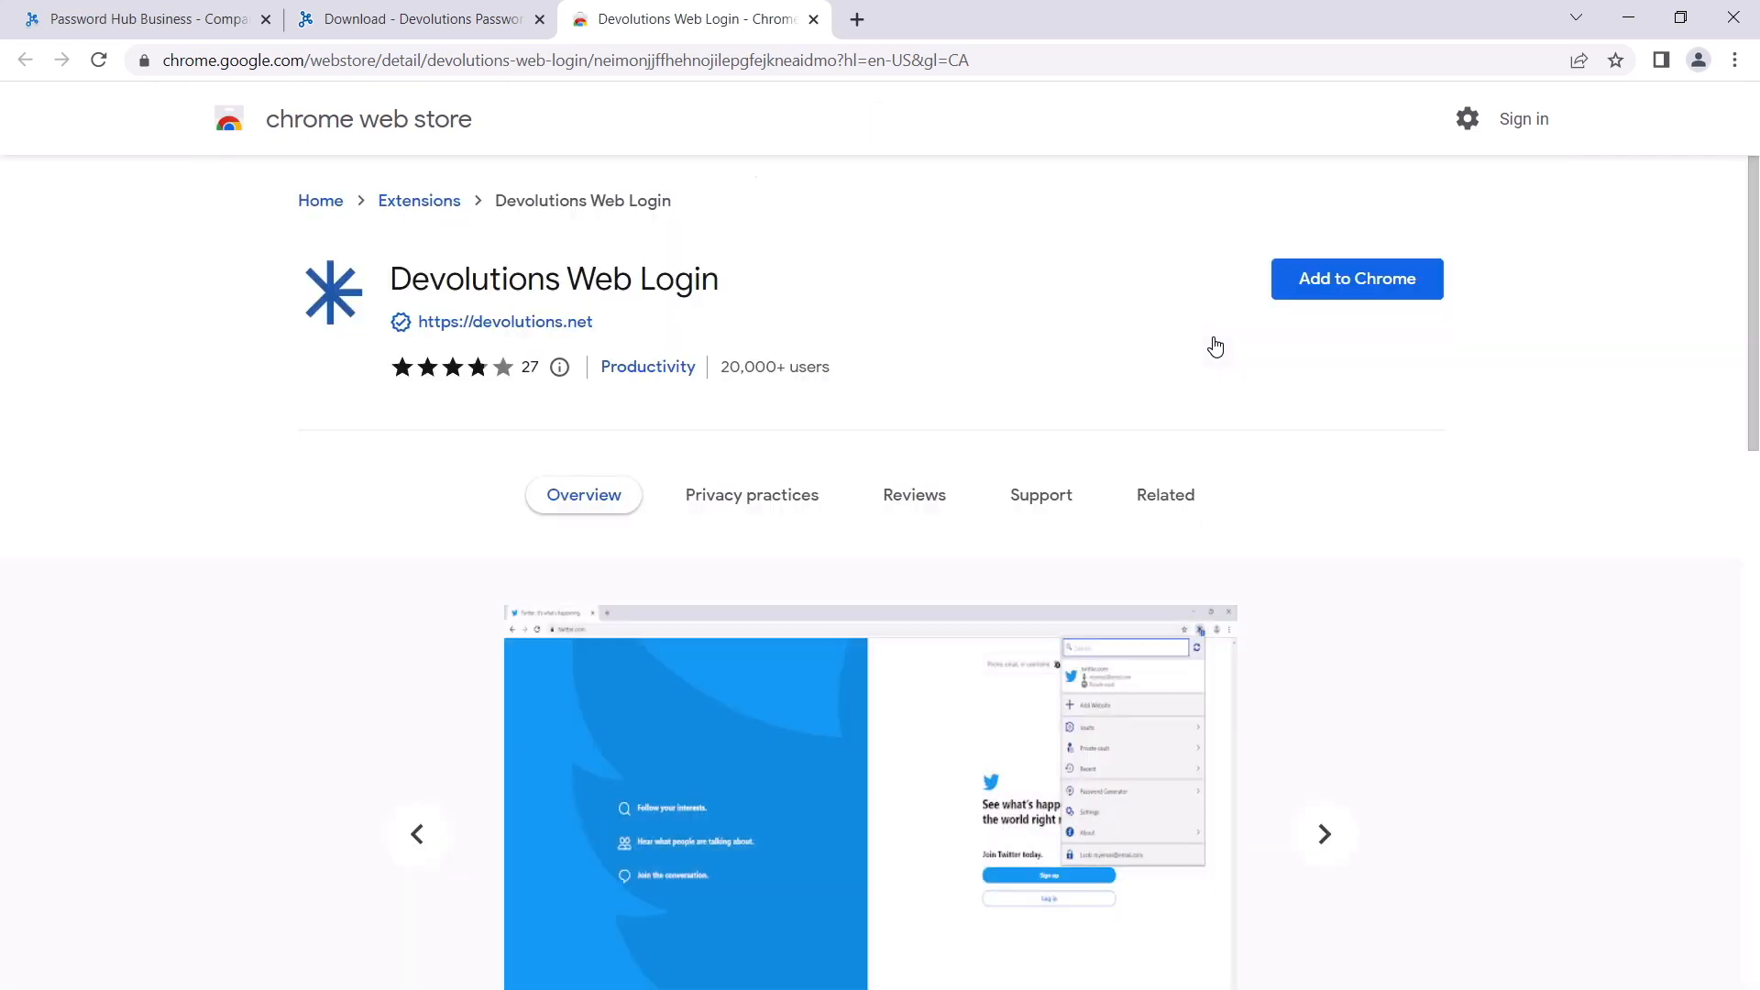
left_click(1329, 292)
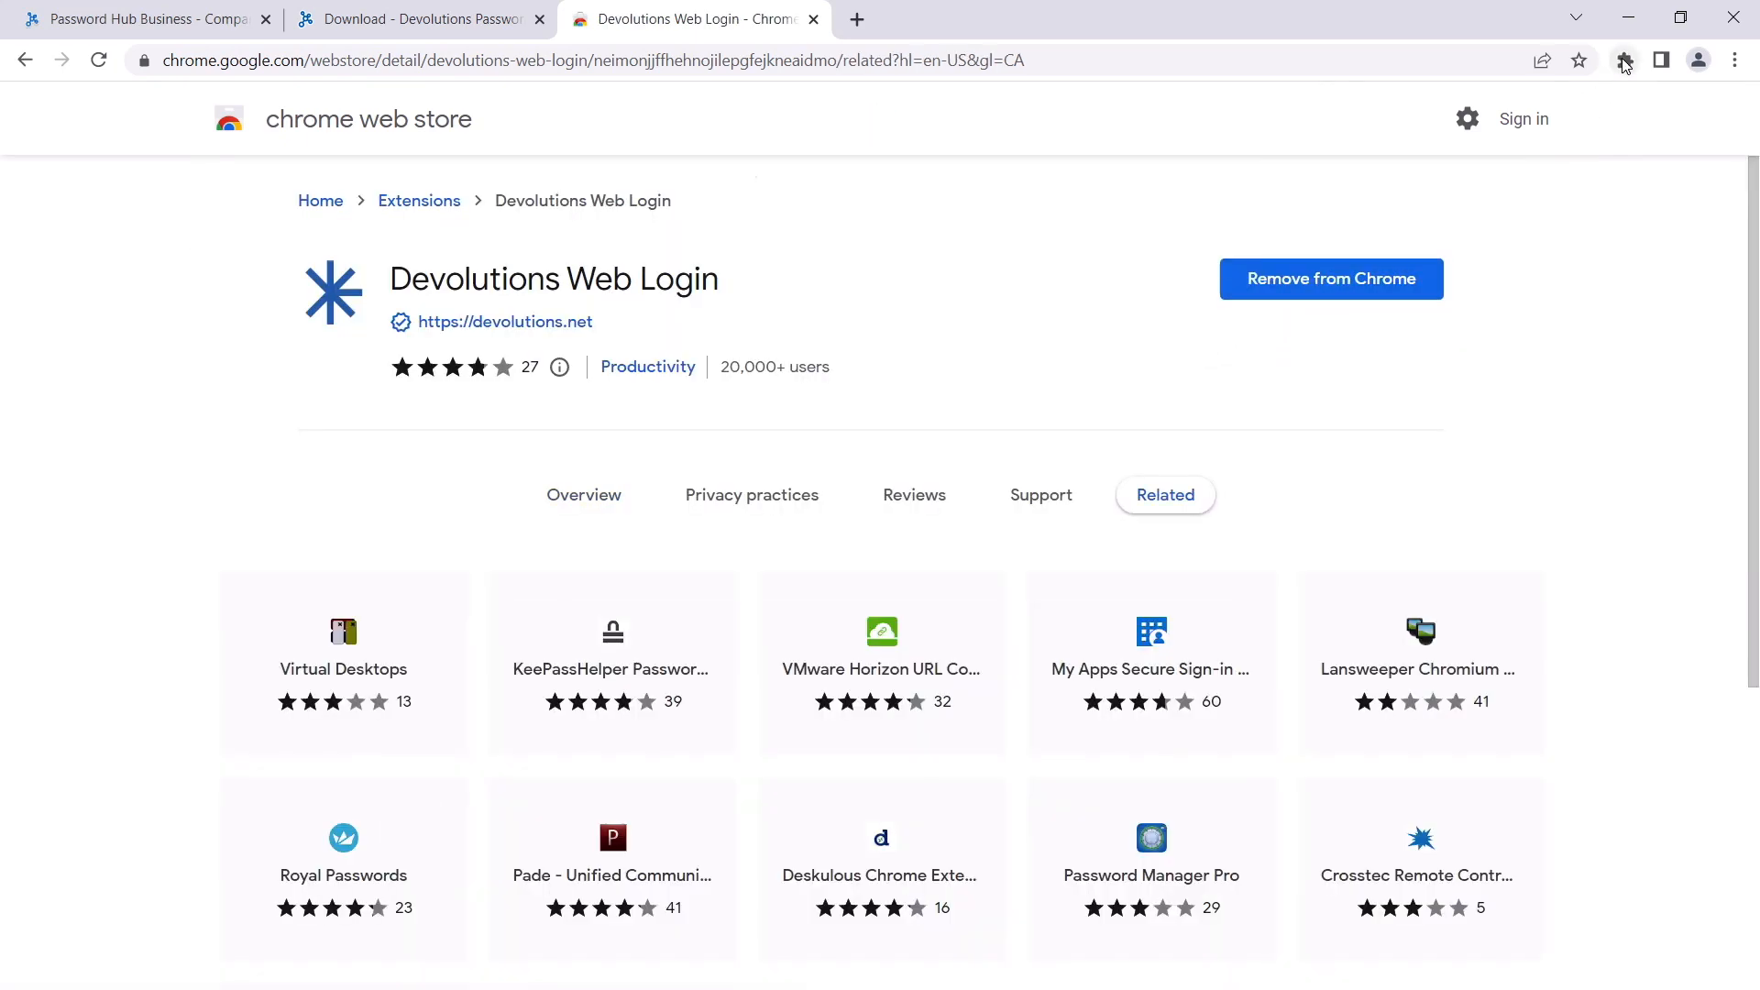
Step: Pin the Devolutions Web Login extension to the toolbar and close the web store and download tabs
left_click(1625, 61)
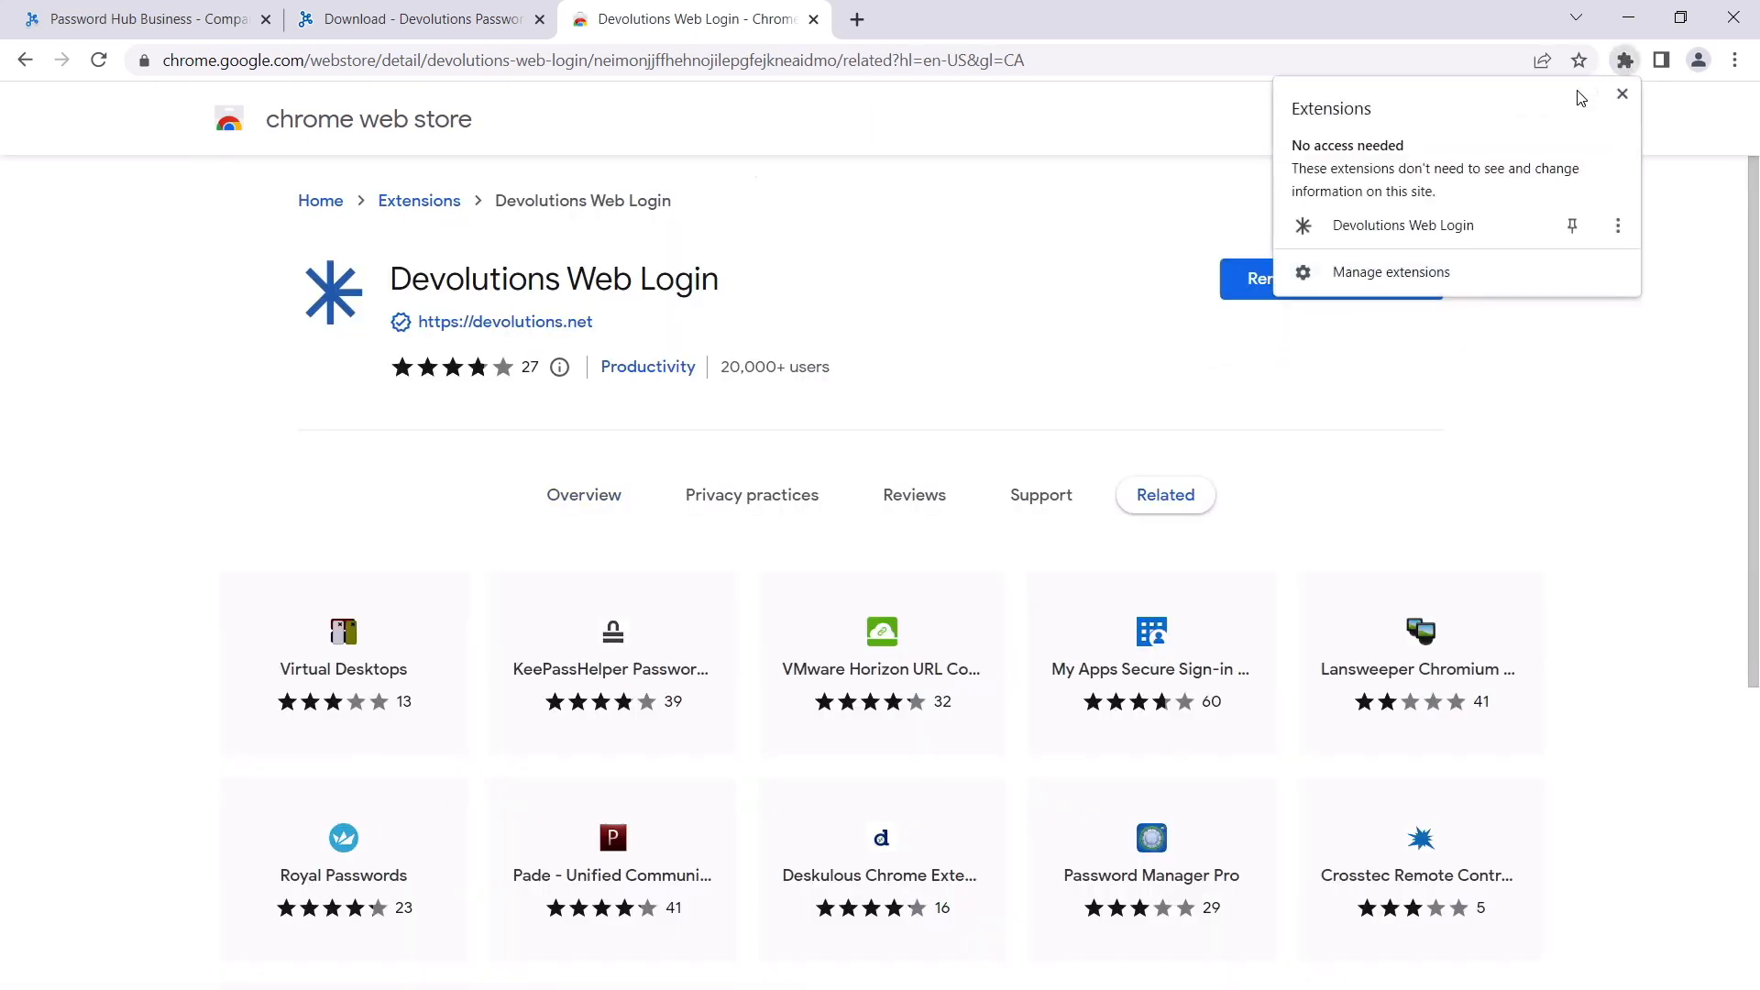
left_click(1574, 225)
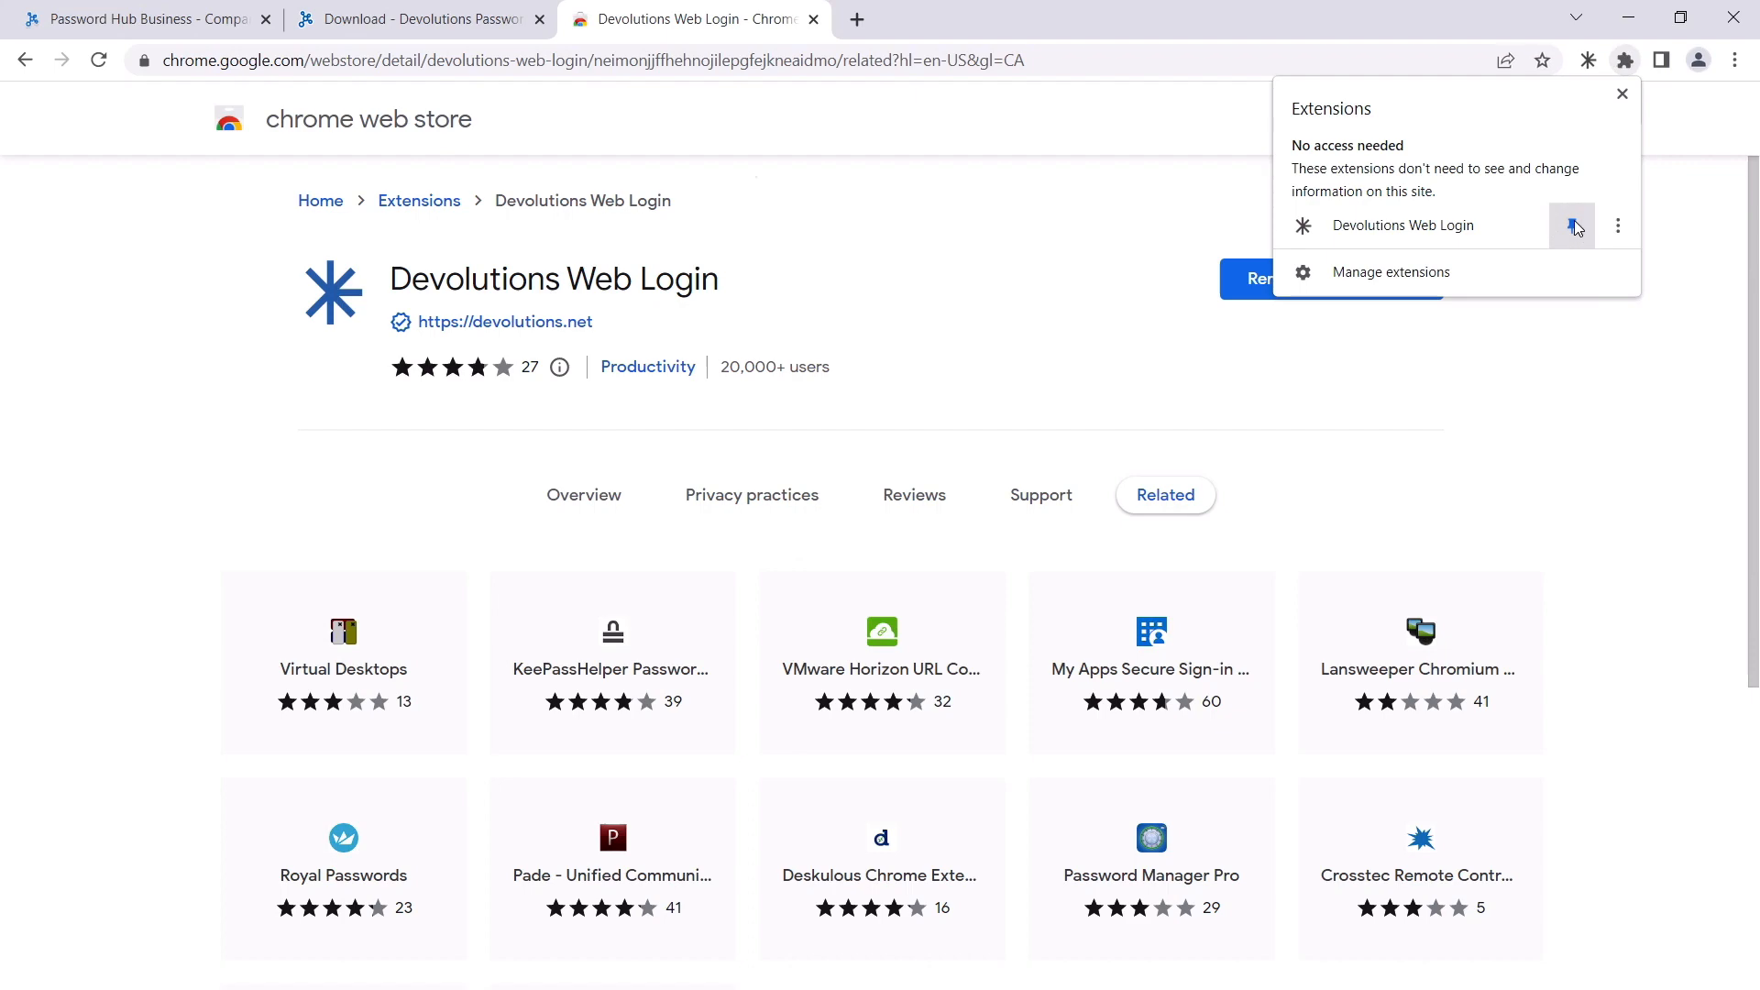
left_click(1622, 93)
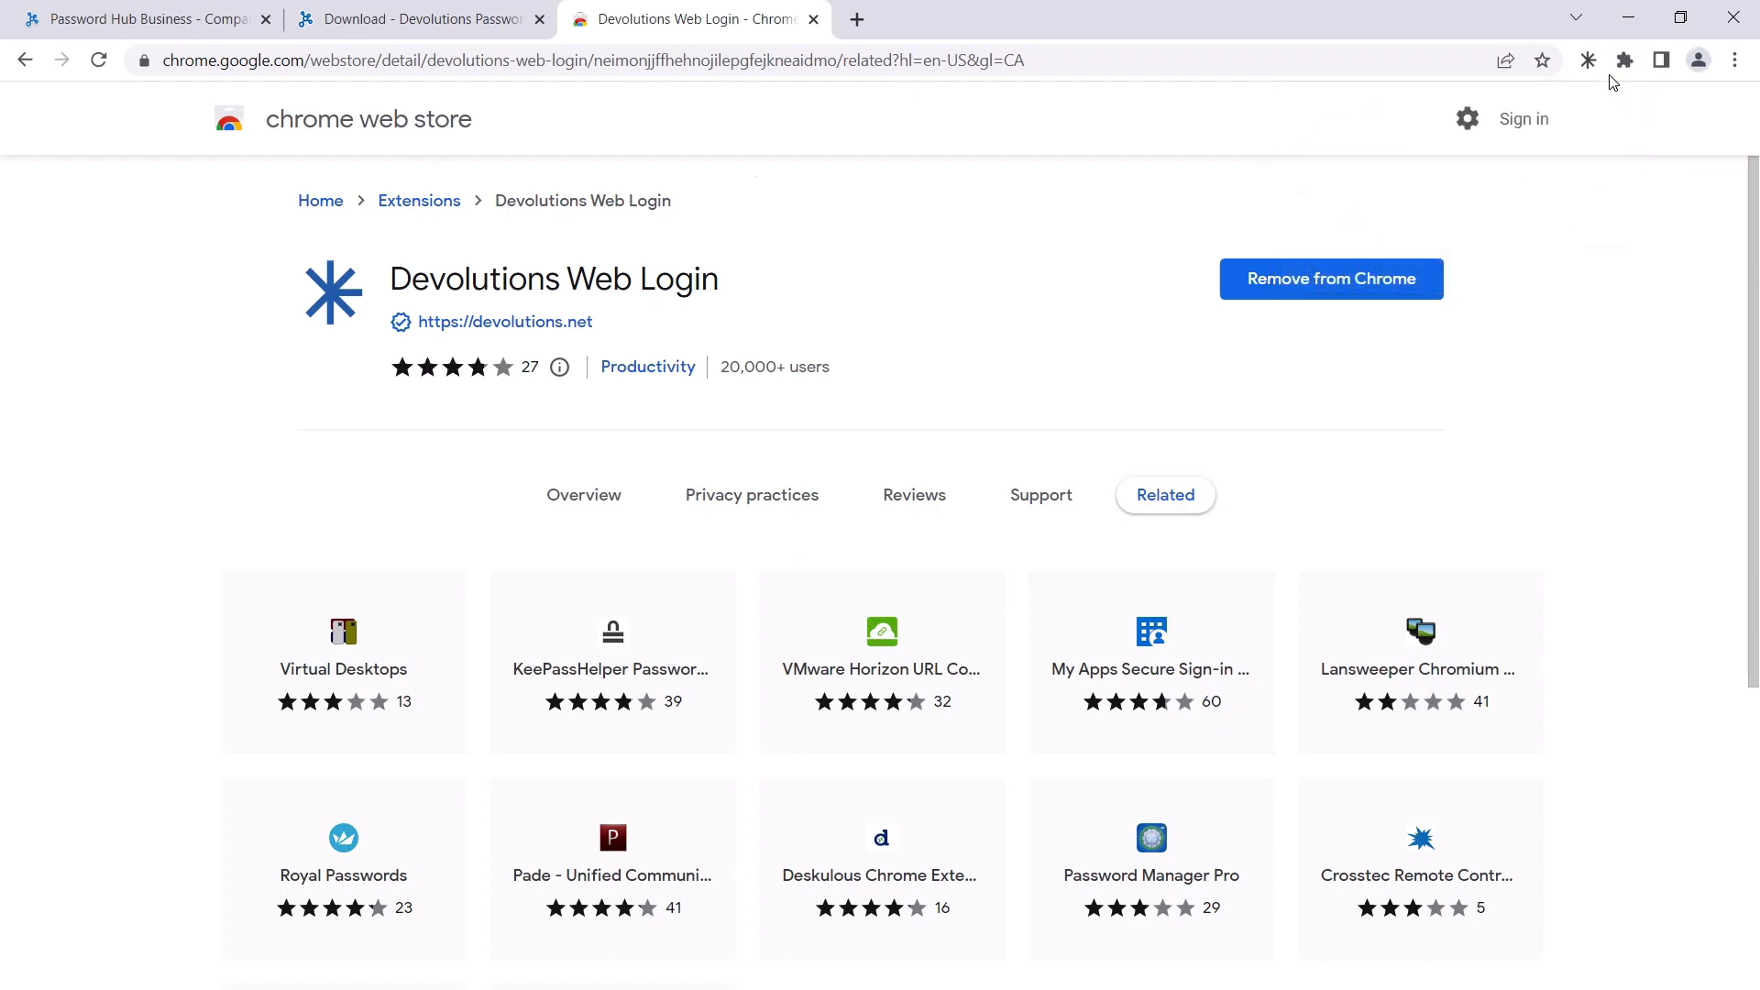
left_click(813, 20)
left_click(540, 19)
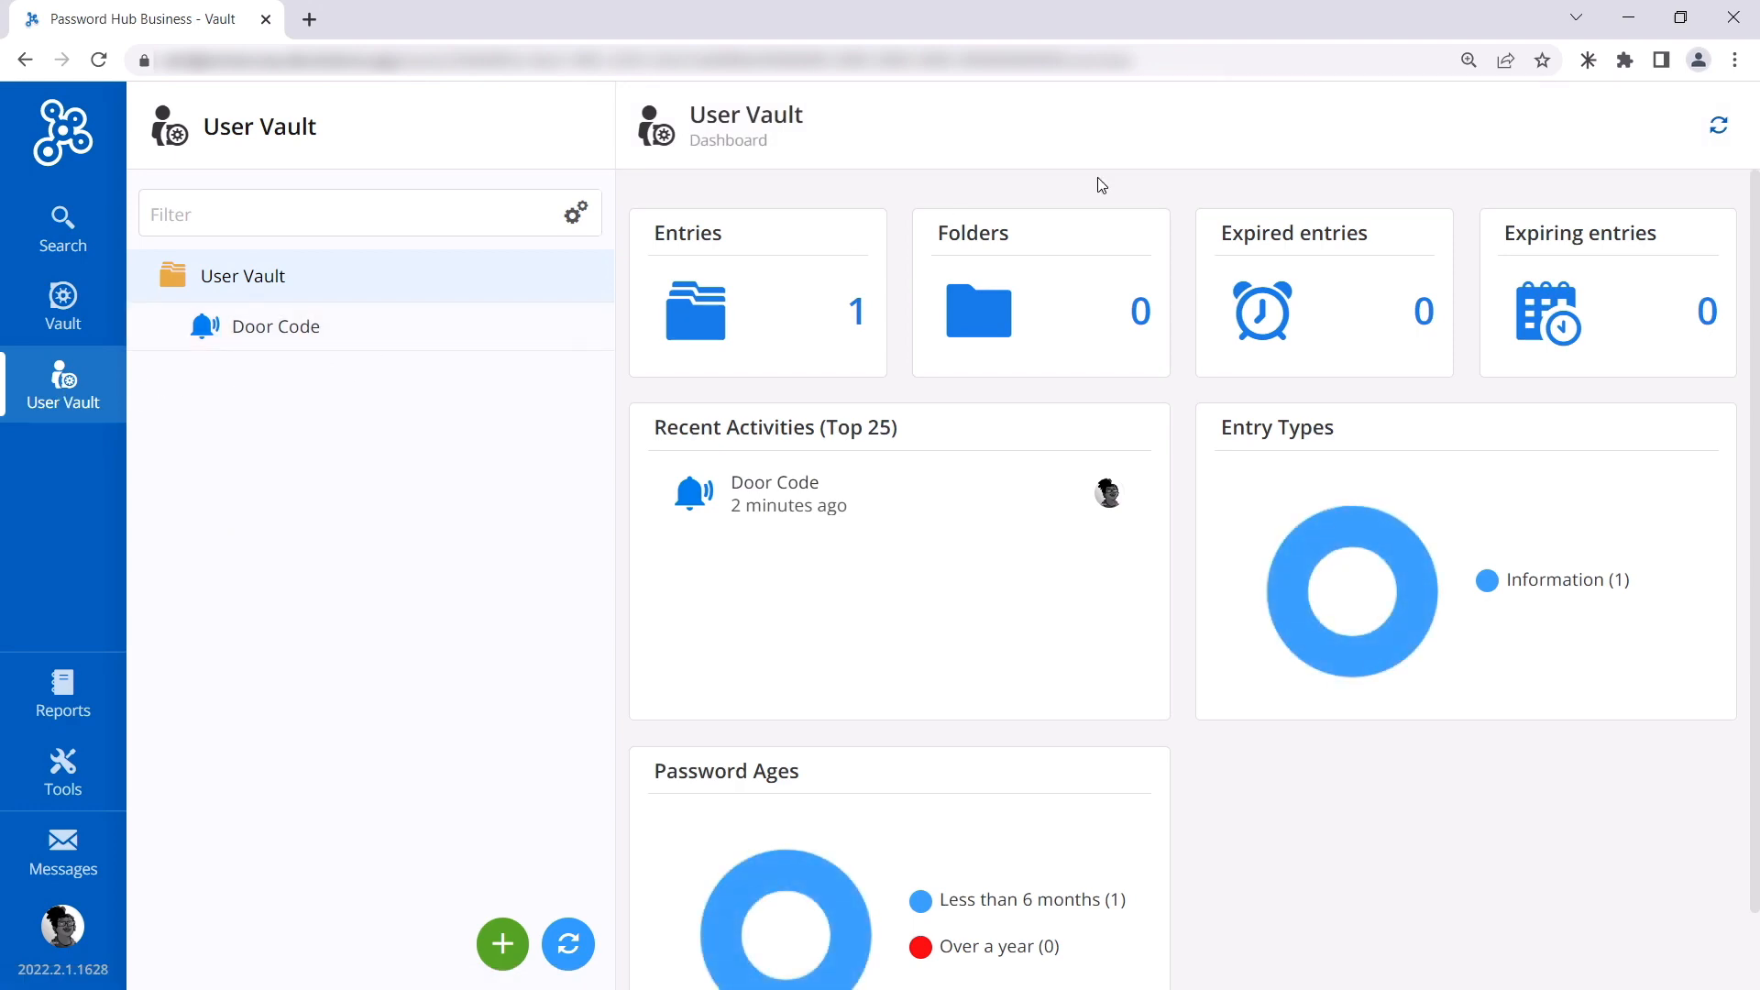
Step: Open Devolutions Web Login and select Password Hub Business as its app
left_click(1589, 61)
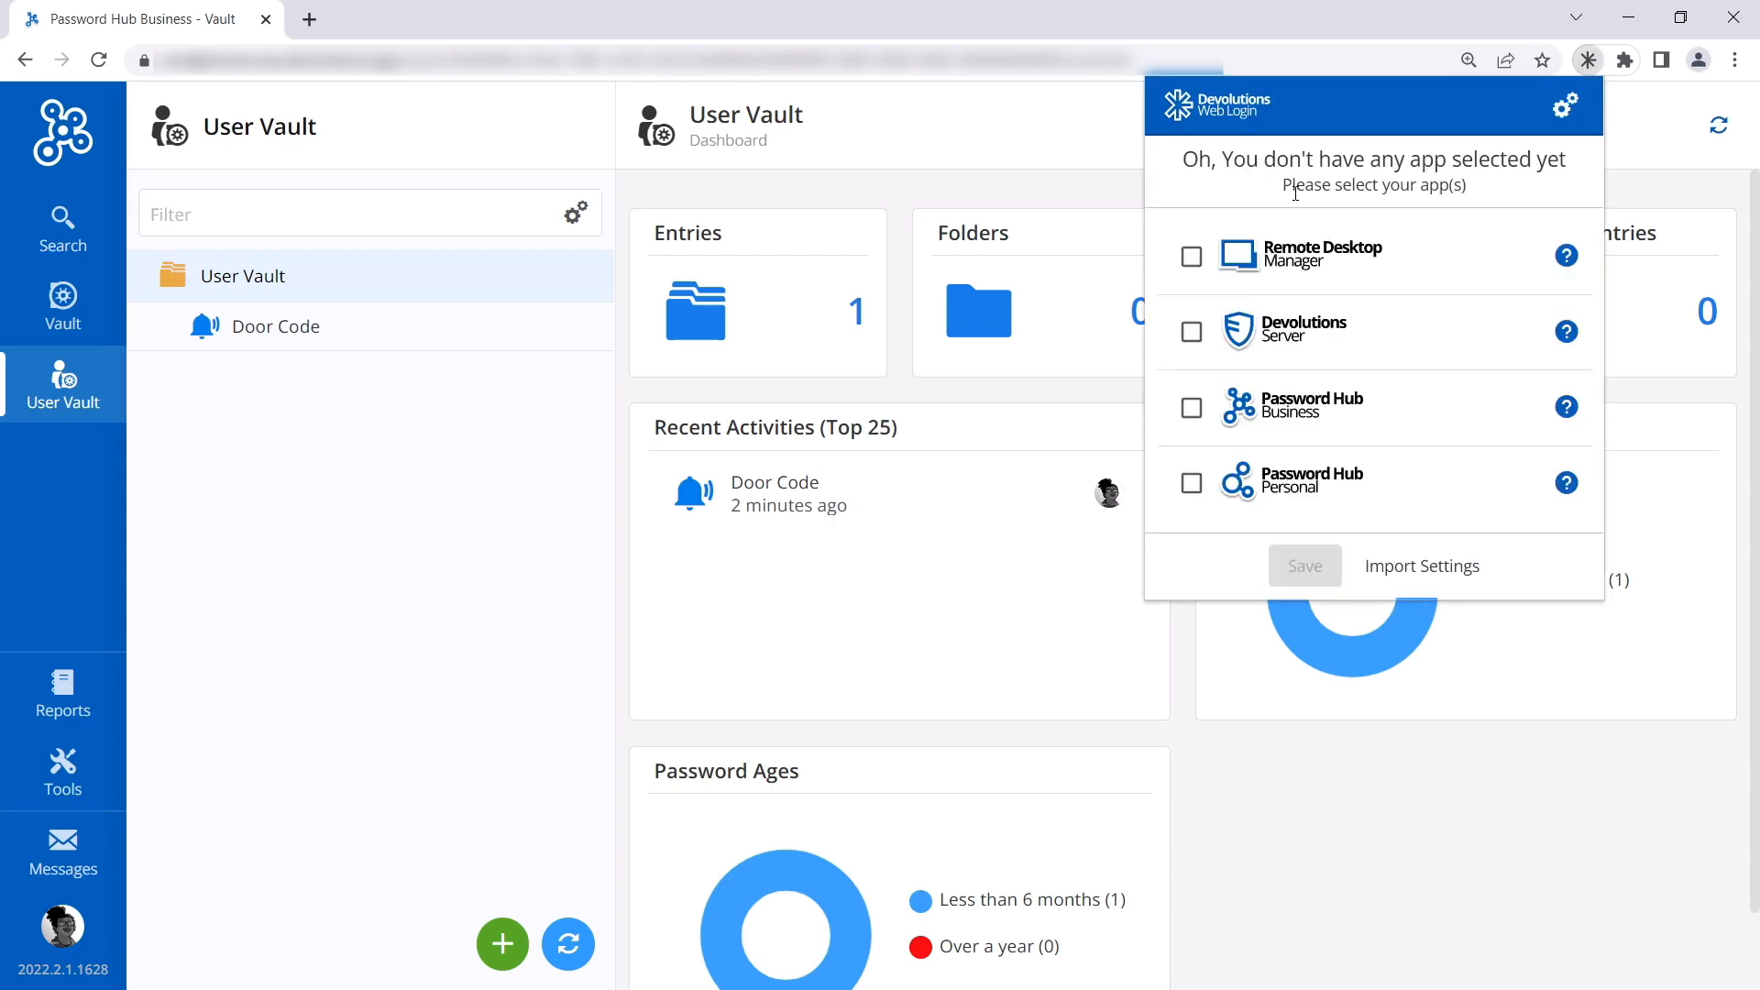
left_click(1192, 408)
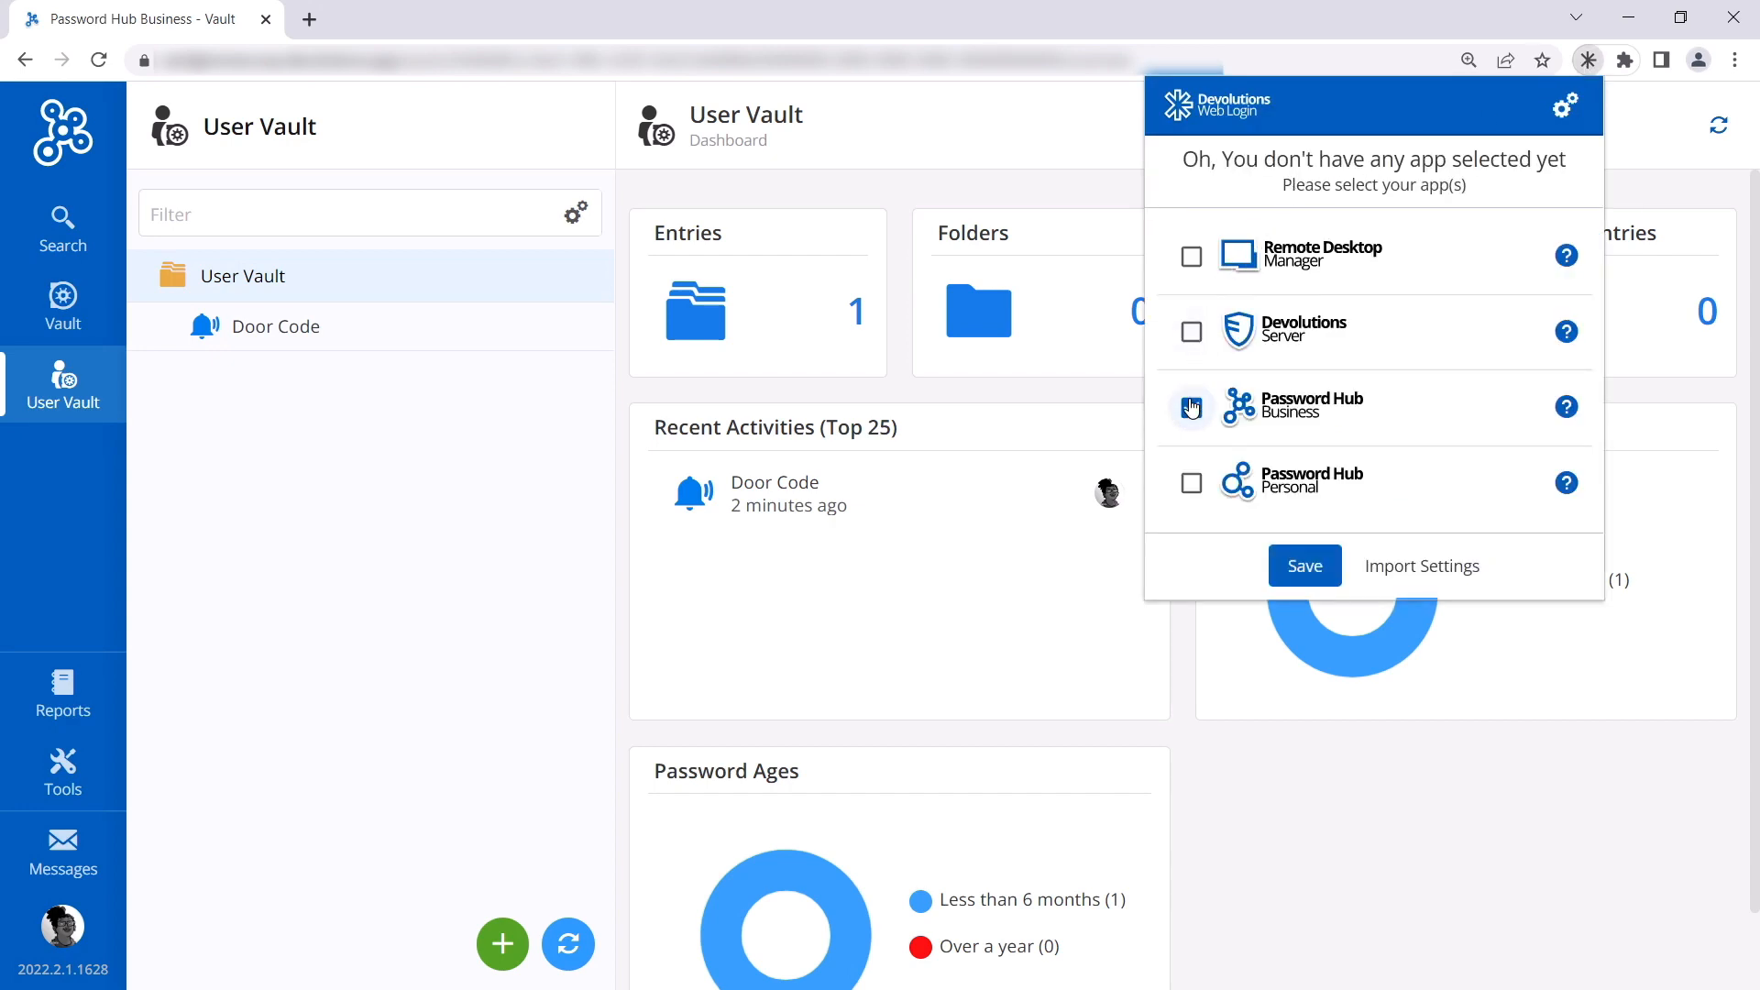
left_click(1306, 566)
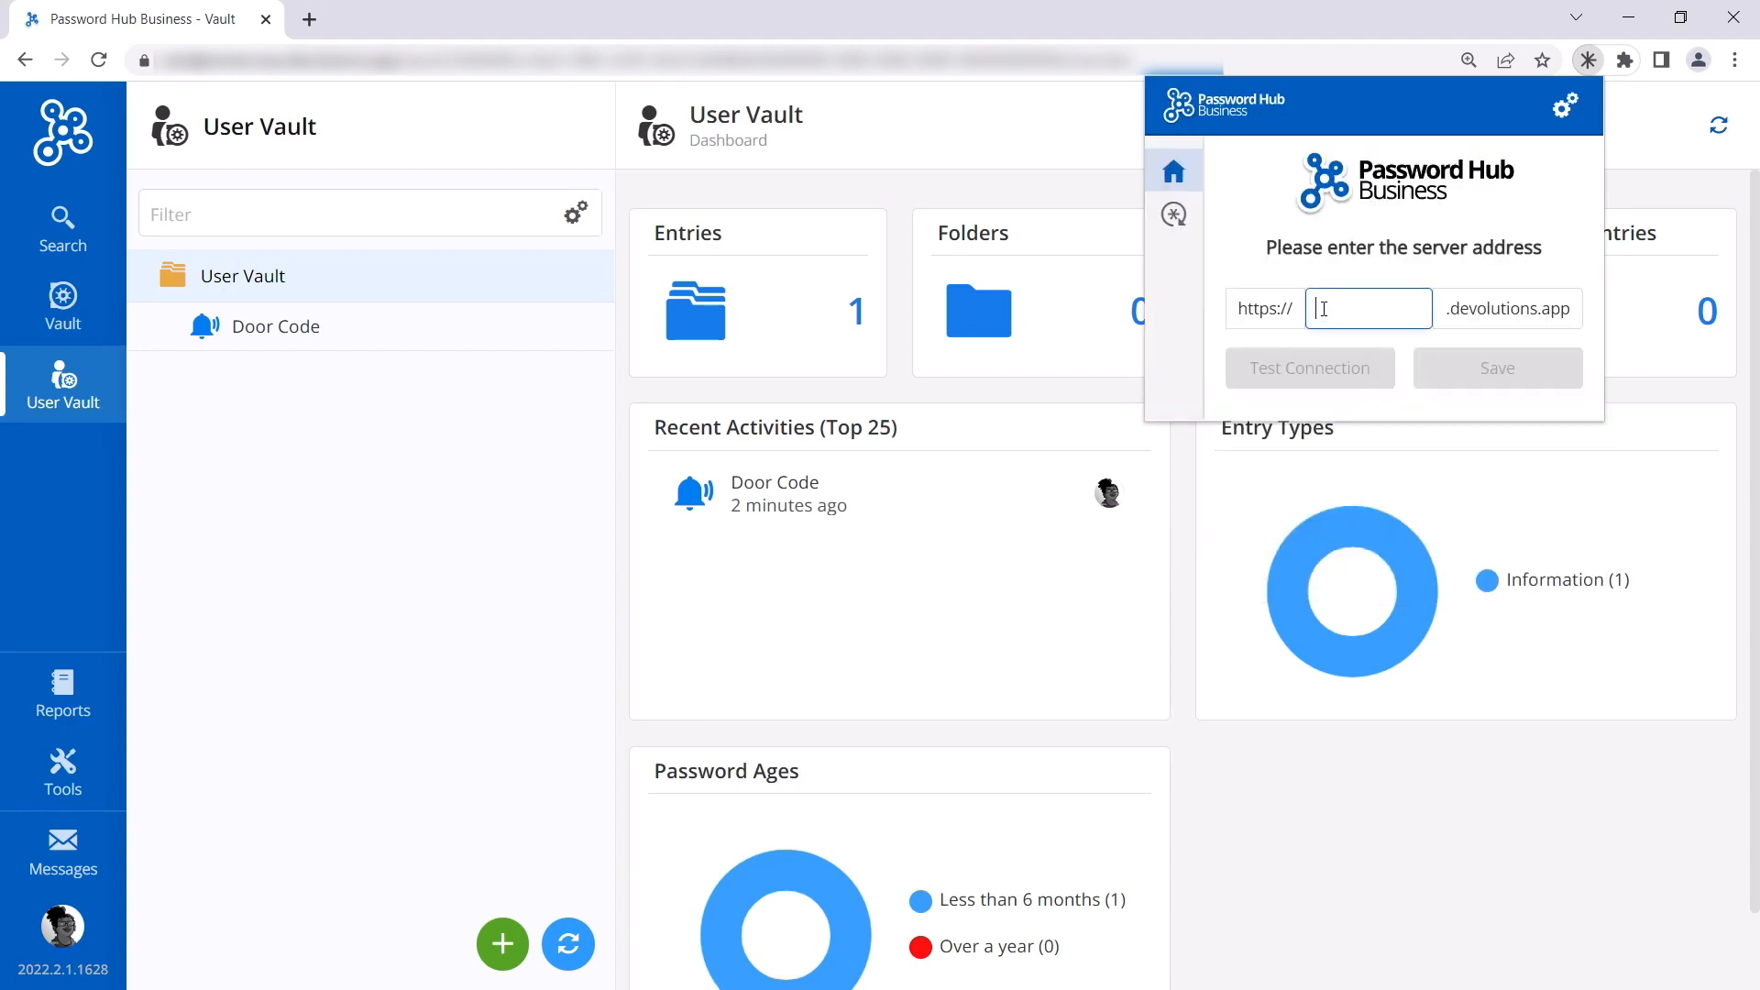
Step: Paste the Password Hub server address into Devolutions Web Login, test the connection and save it
left_click(1438, 61)
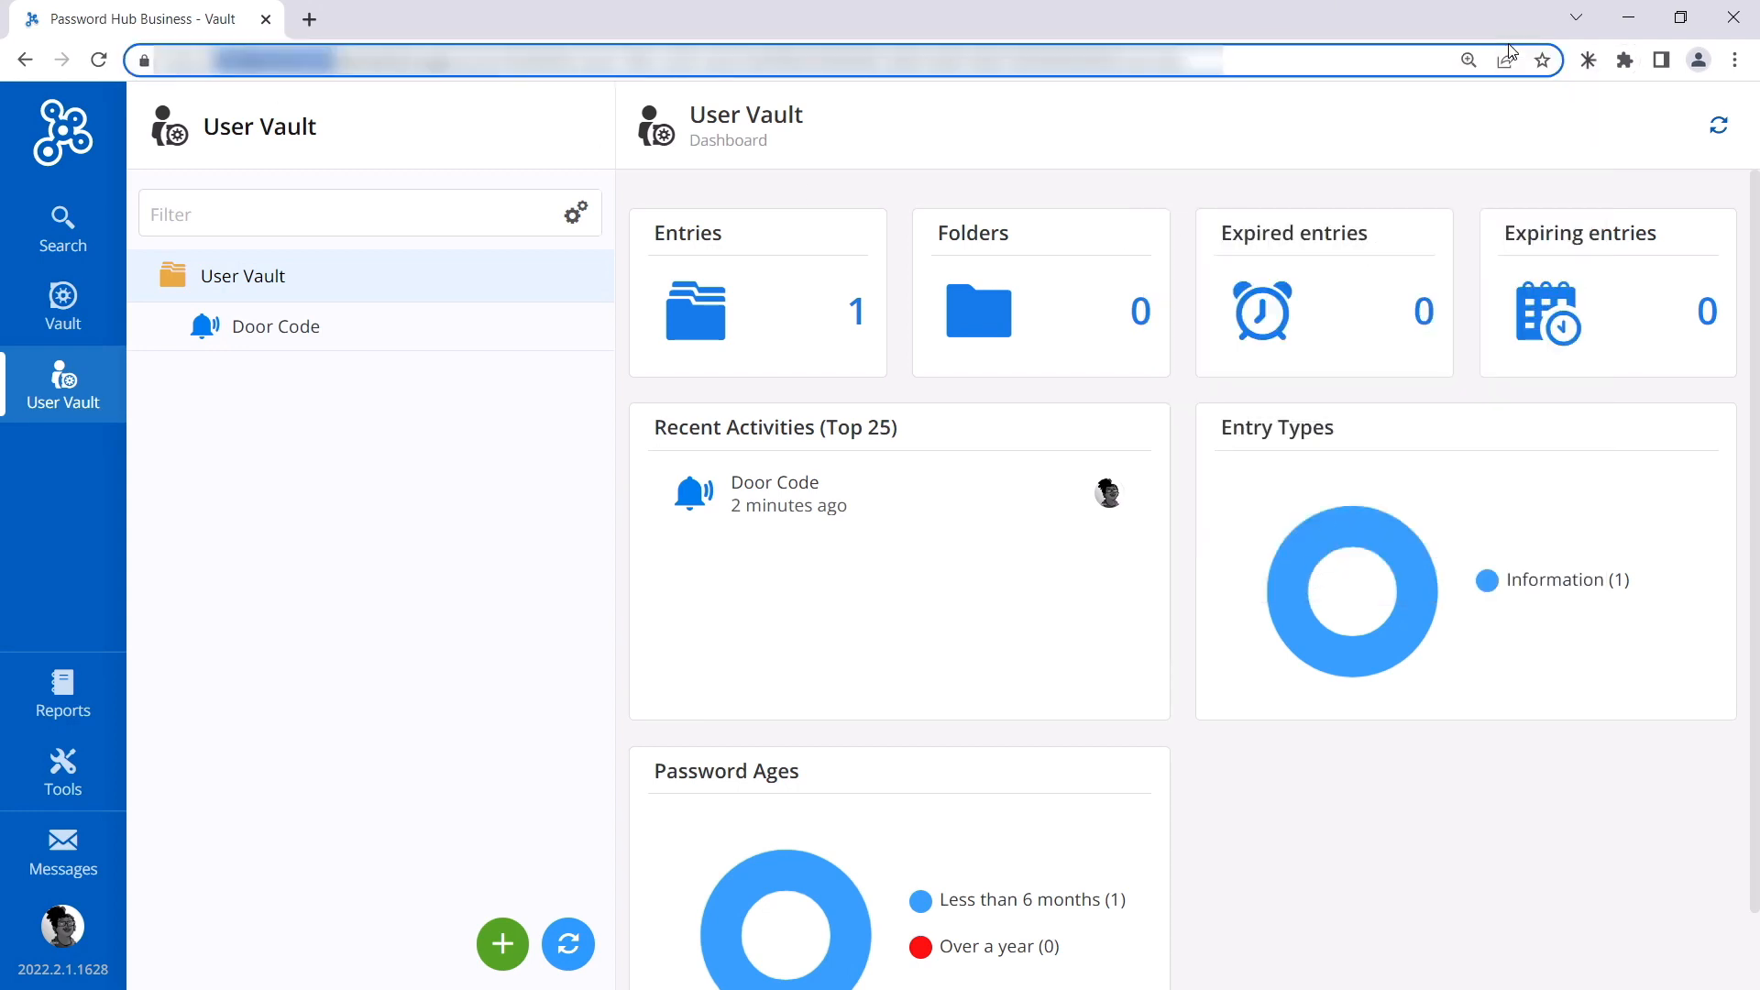
left_click(1582, 62)
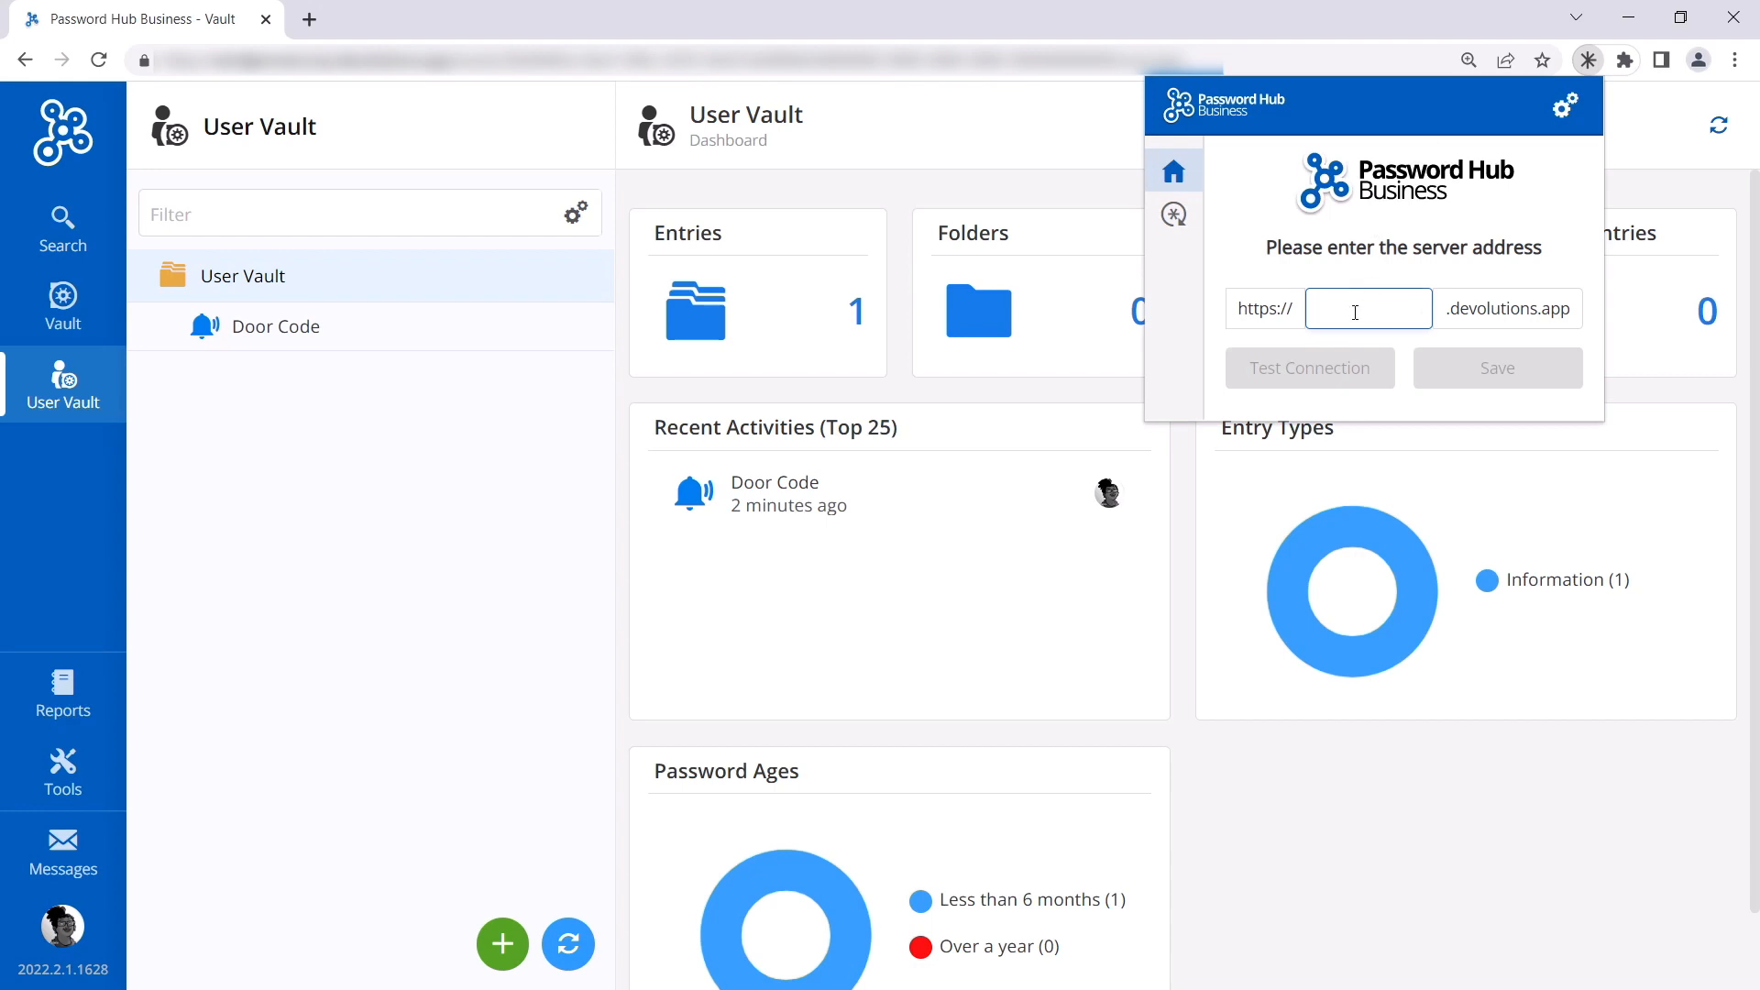
key("ctrl+v")
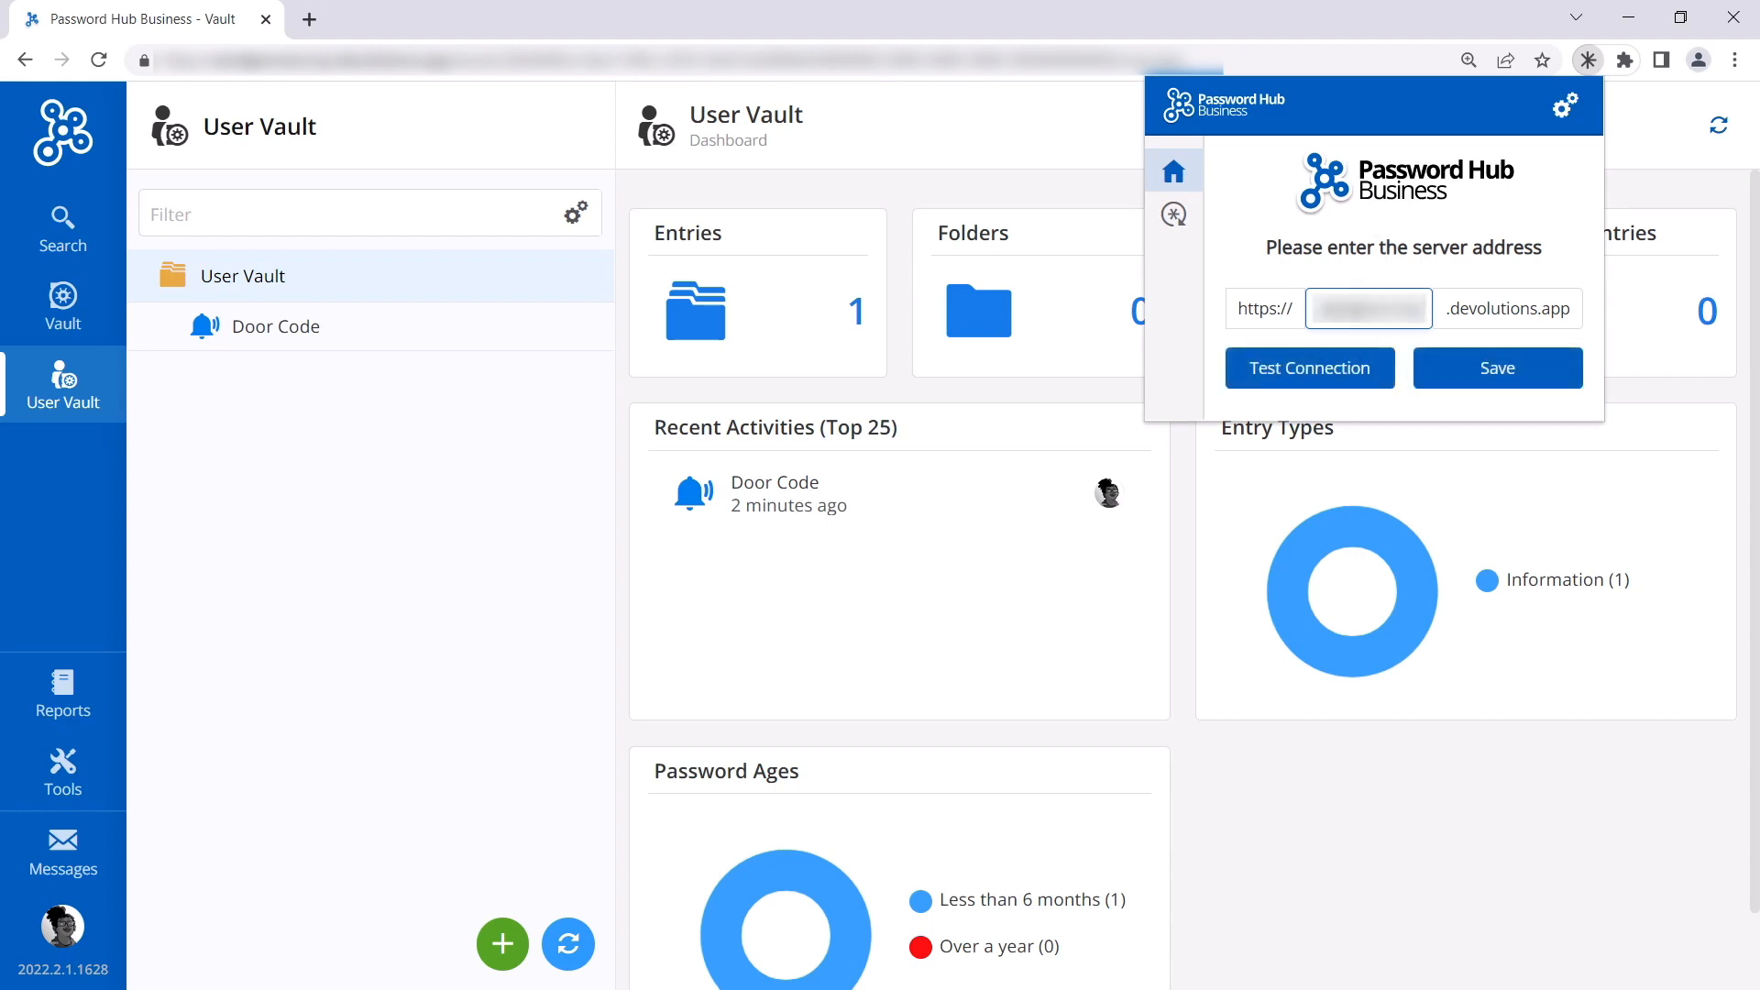
left_click(1327, 373)
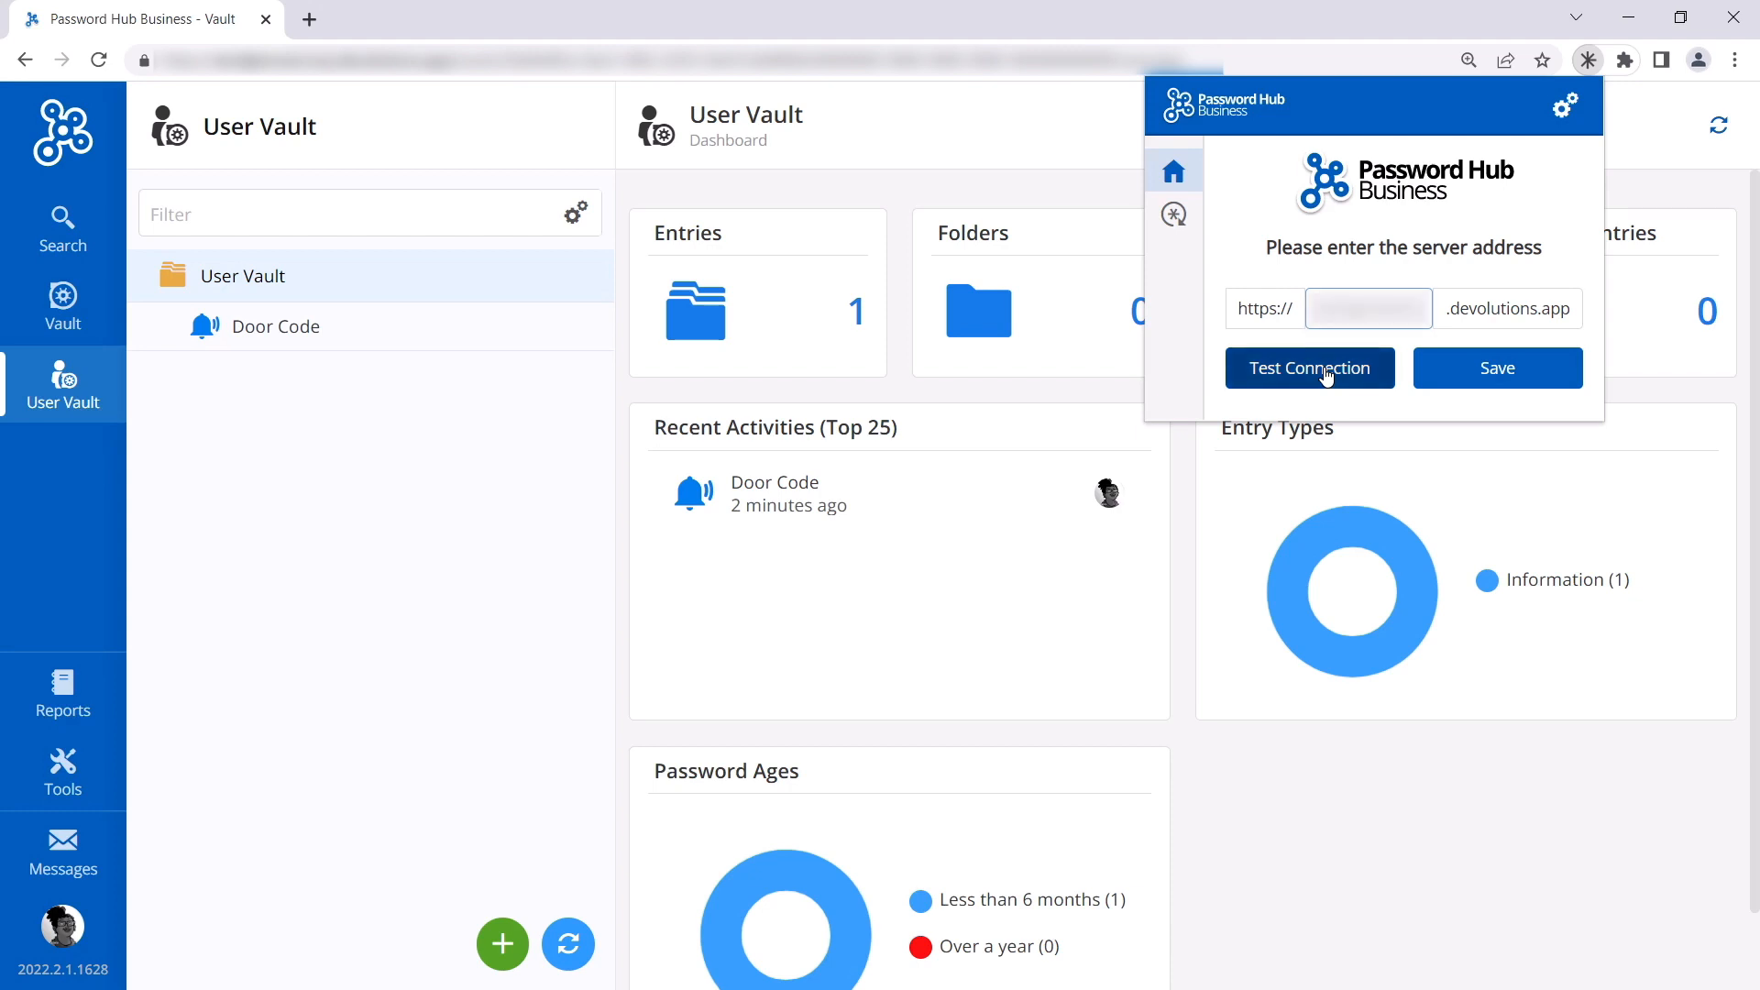
left_click(1476, 371)
left_click(1556, 138)
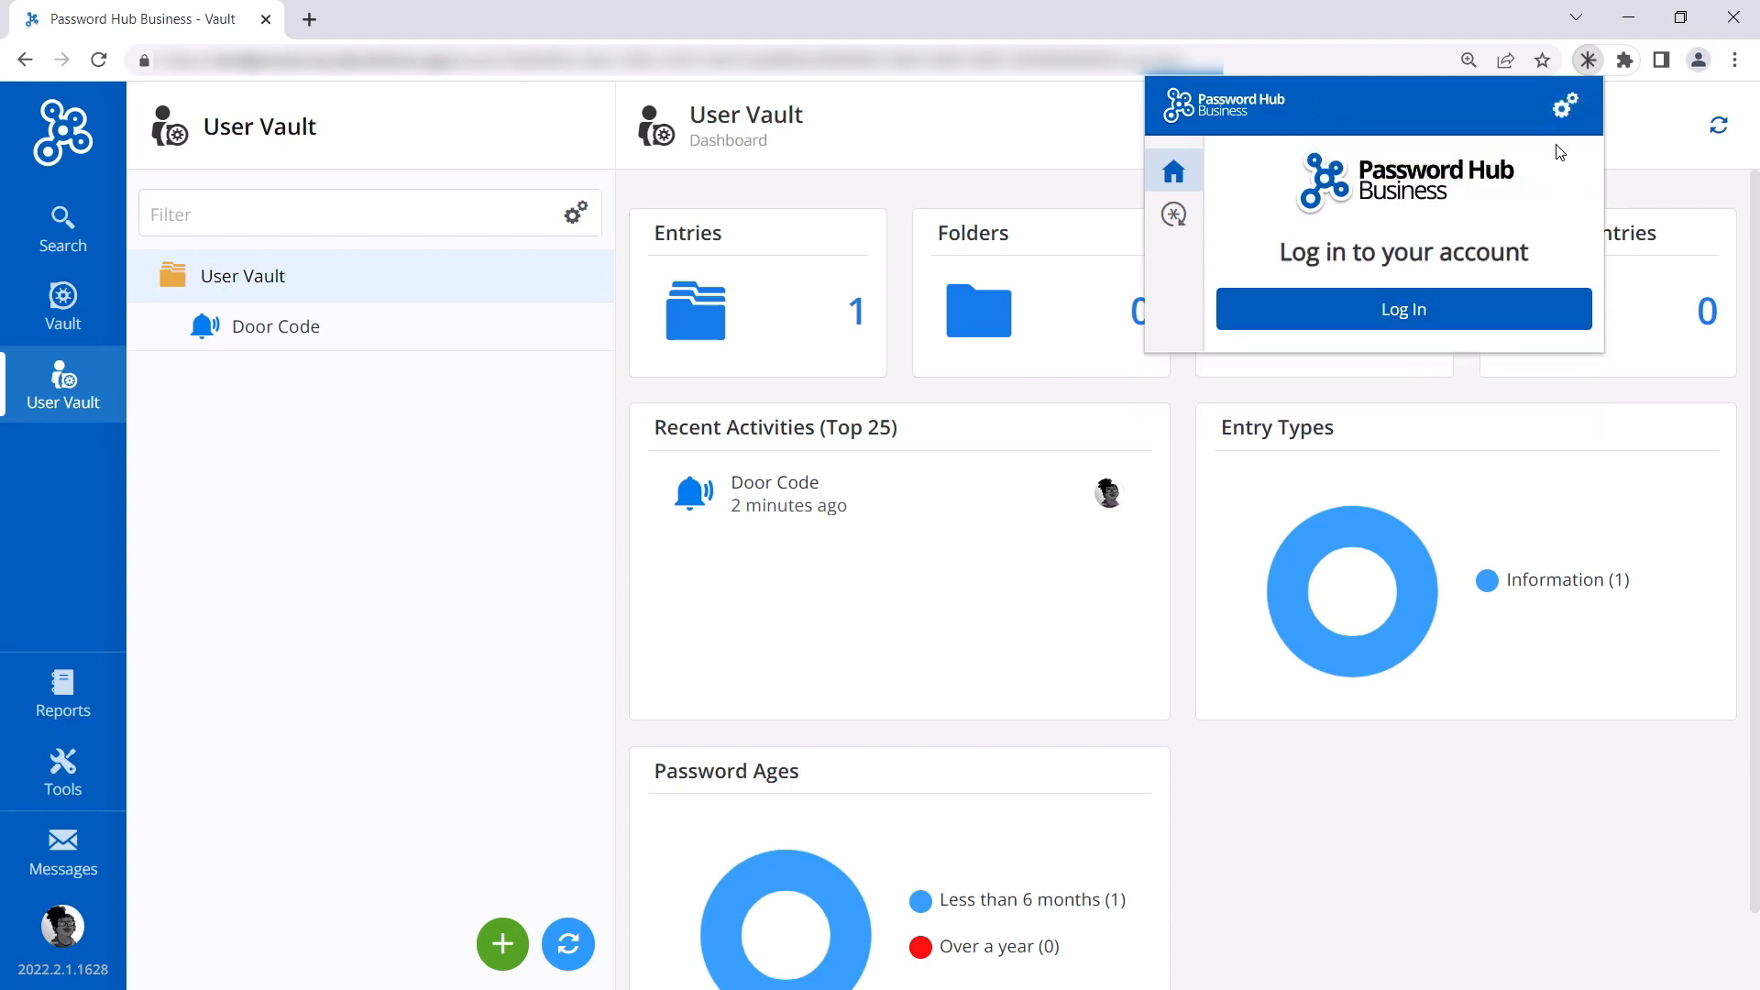
Step: Log in to Devolutions Web Login and close the login confirmation tab
left_click(1398, 314)
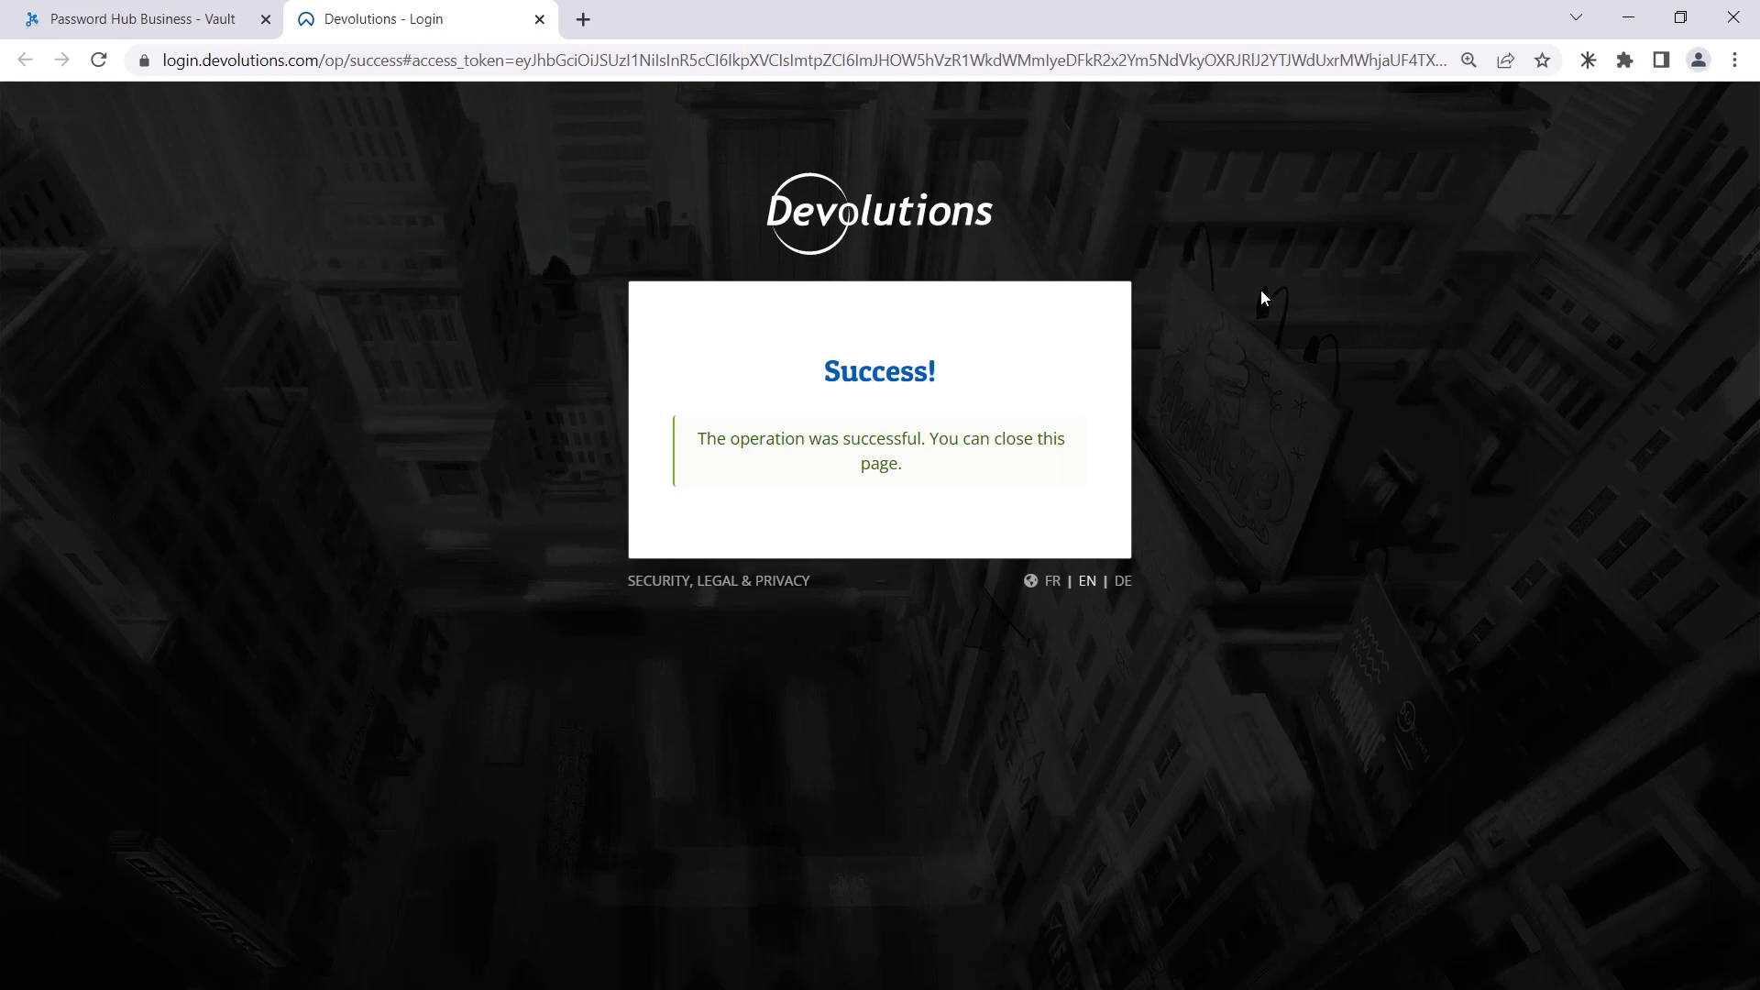
left_click(539, 19)
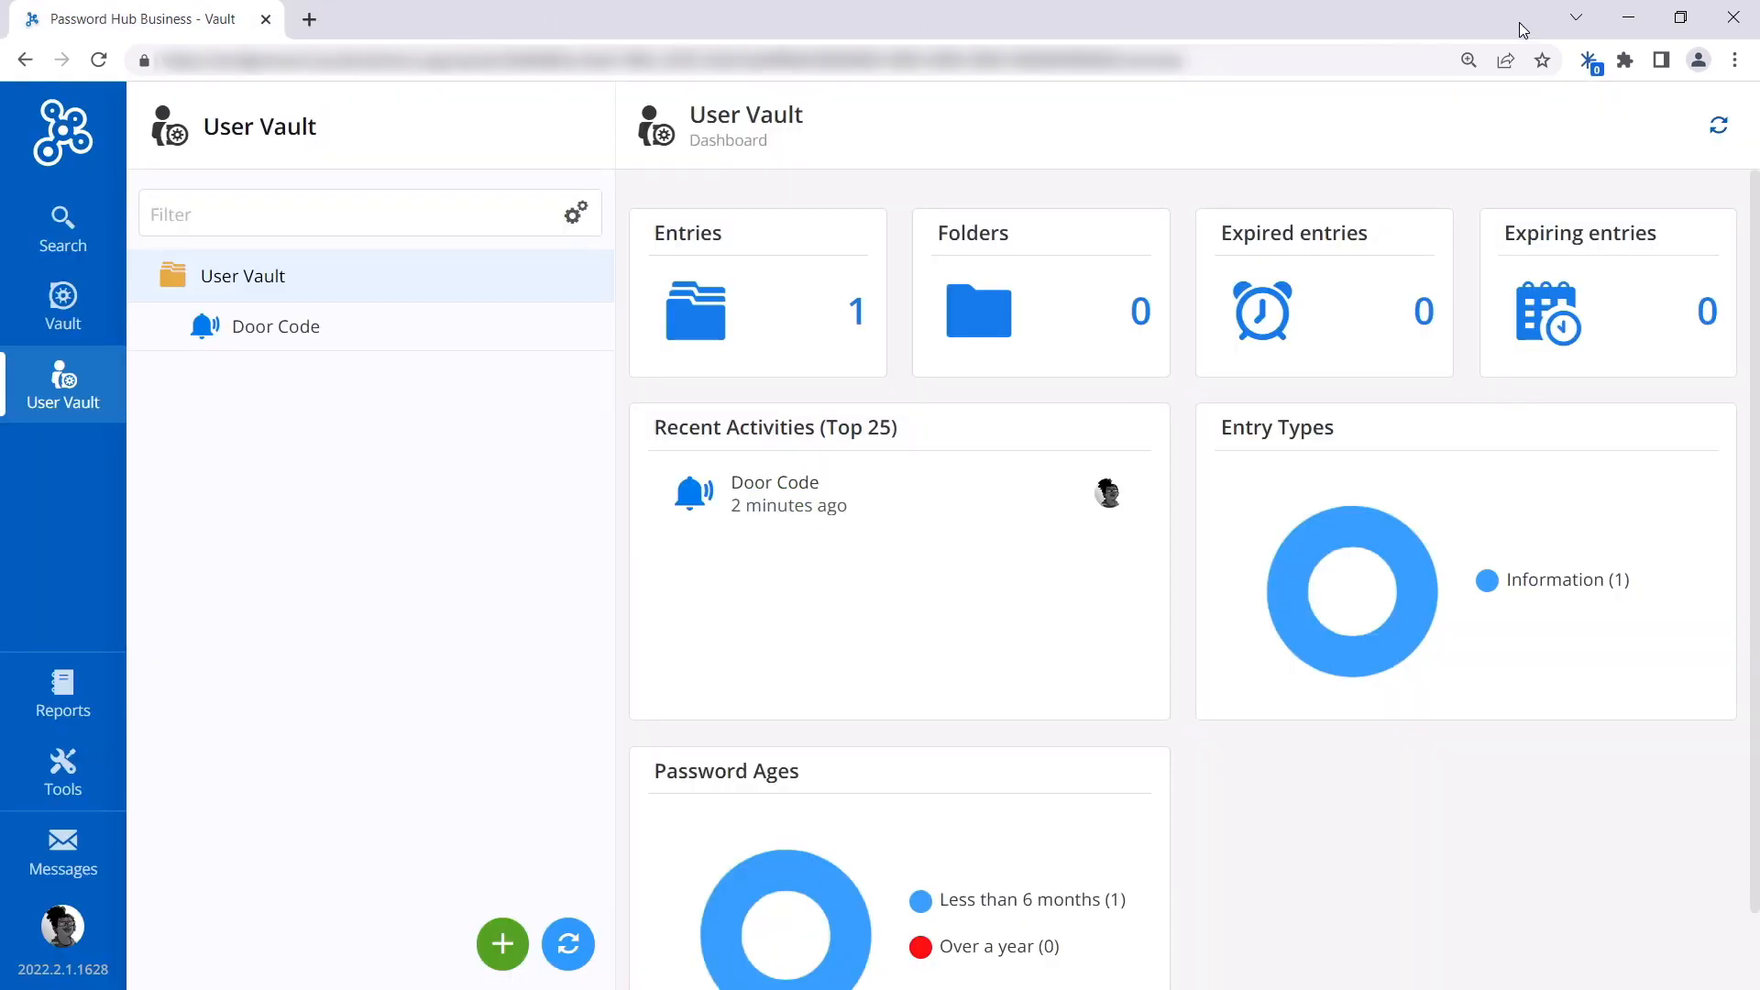
Step: Select all vaults to sync in Devolutions Web Login
left_click(1591, 66)
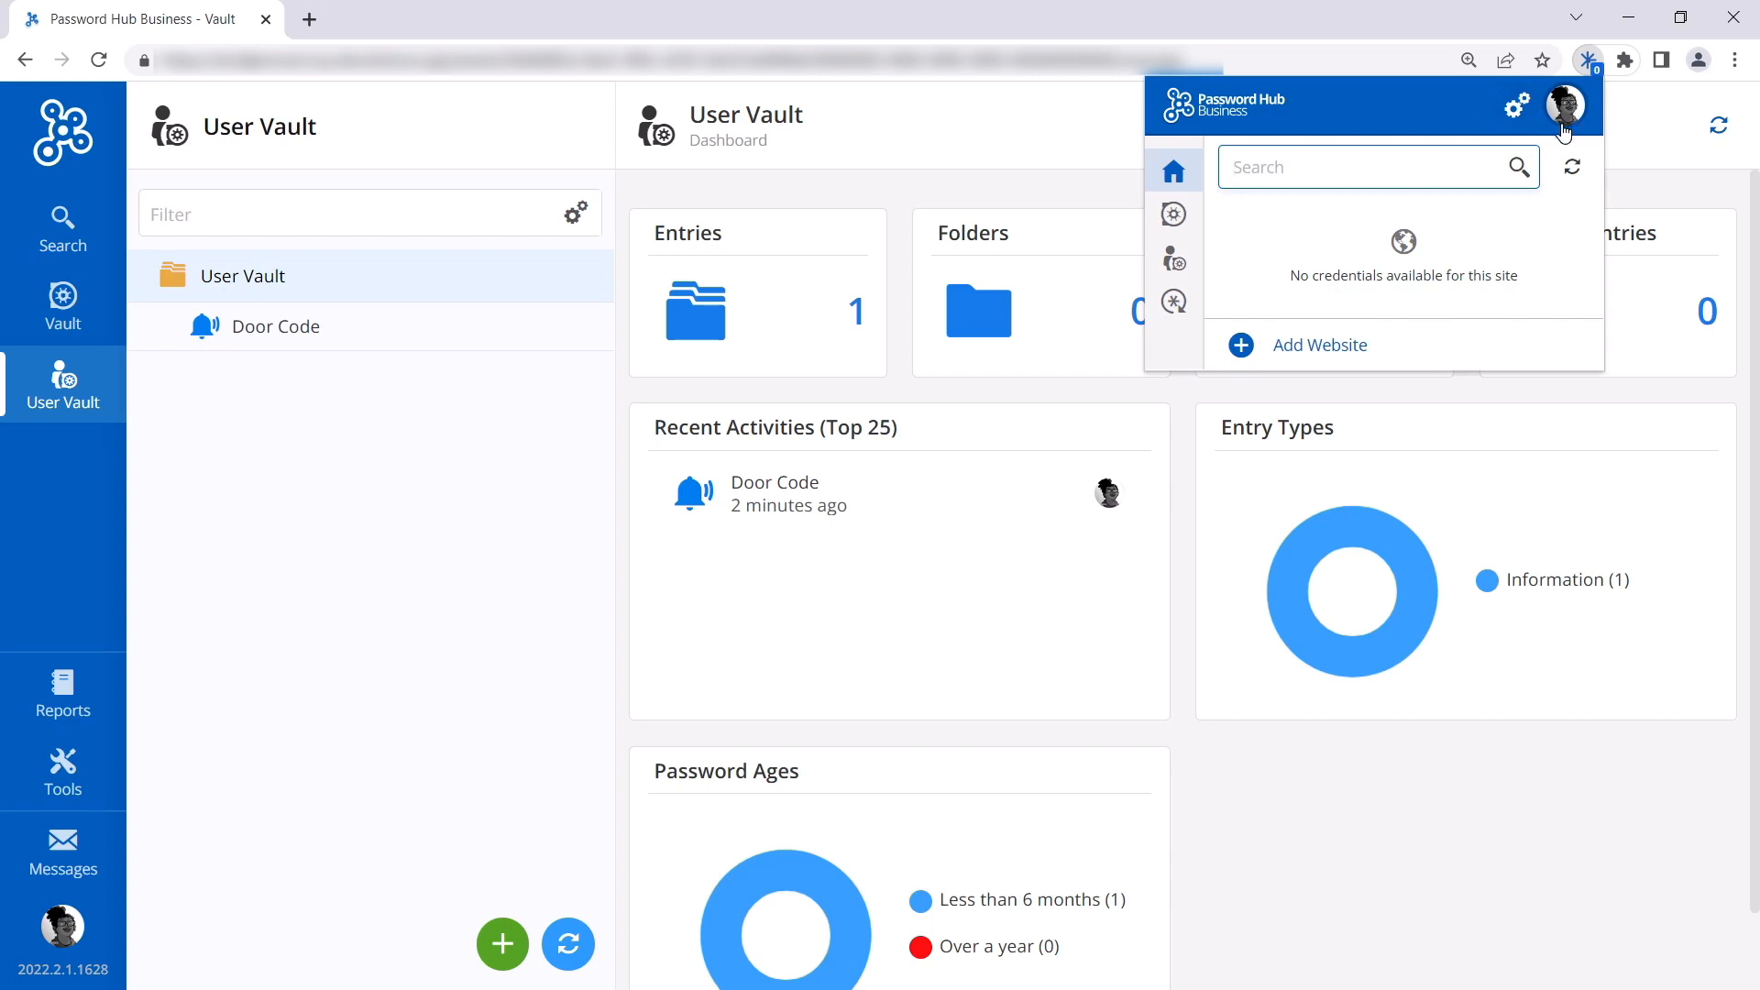
left_click(1179, 225)
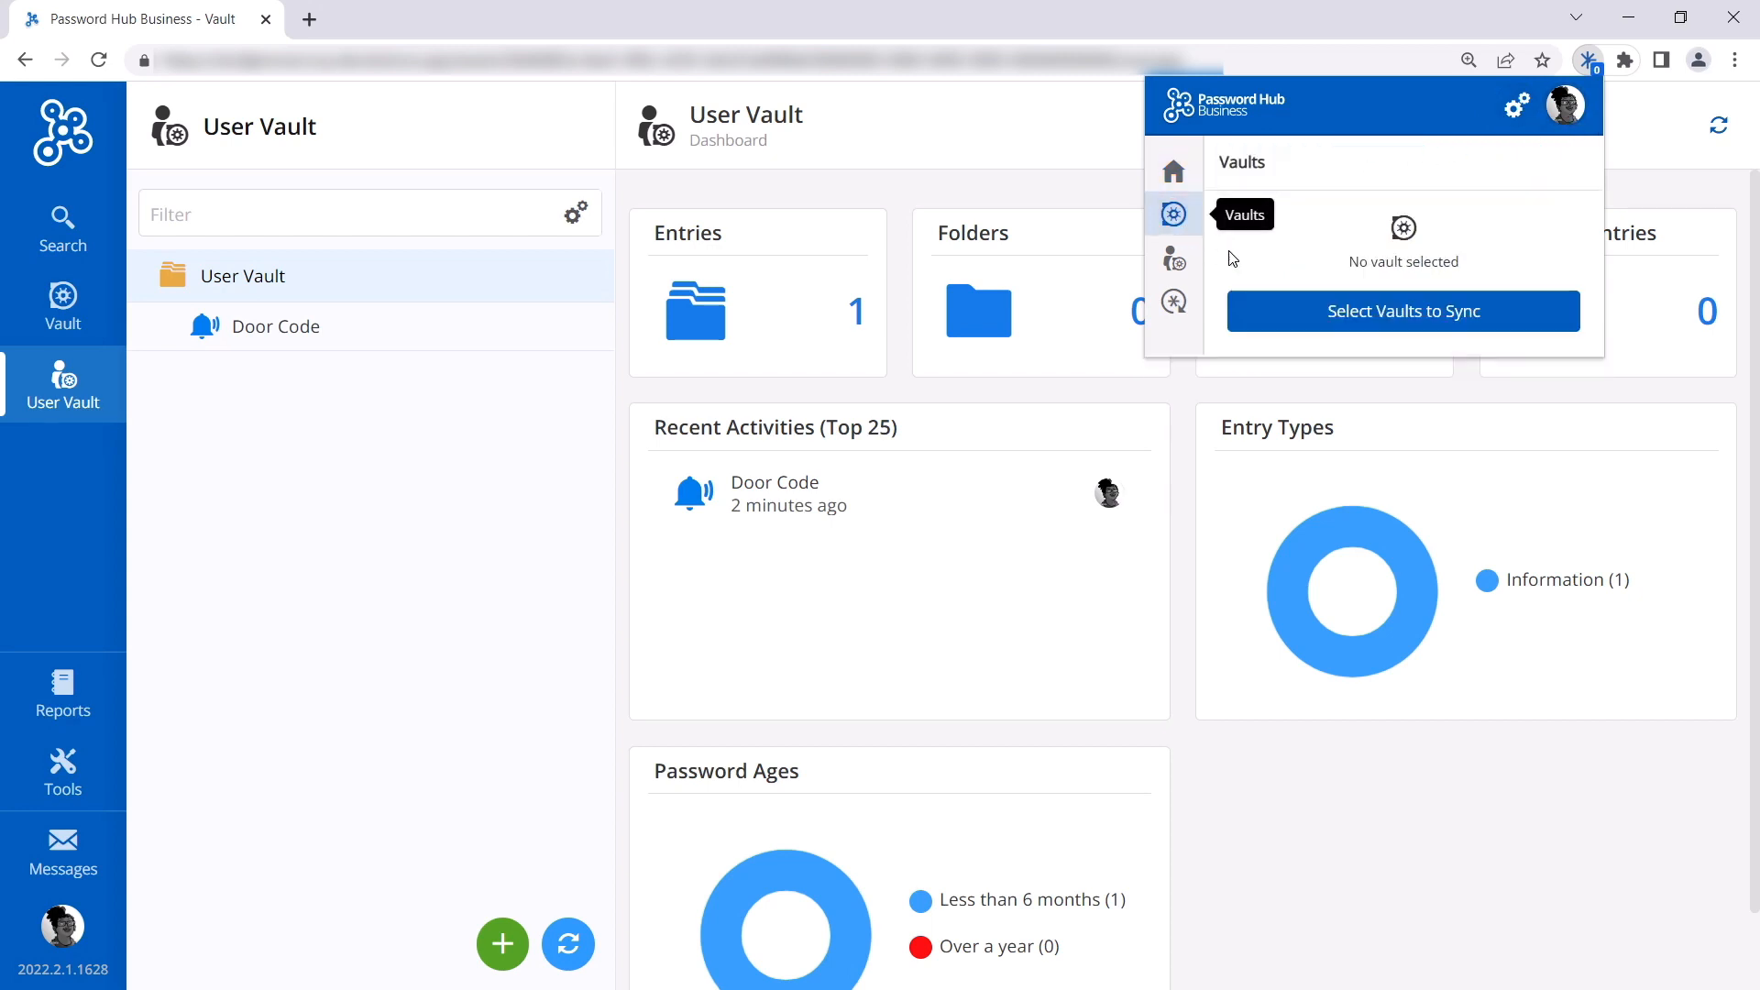
left_click(1336, 305)
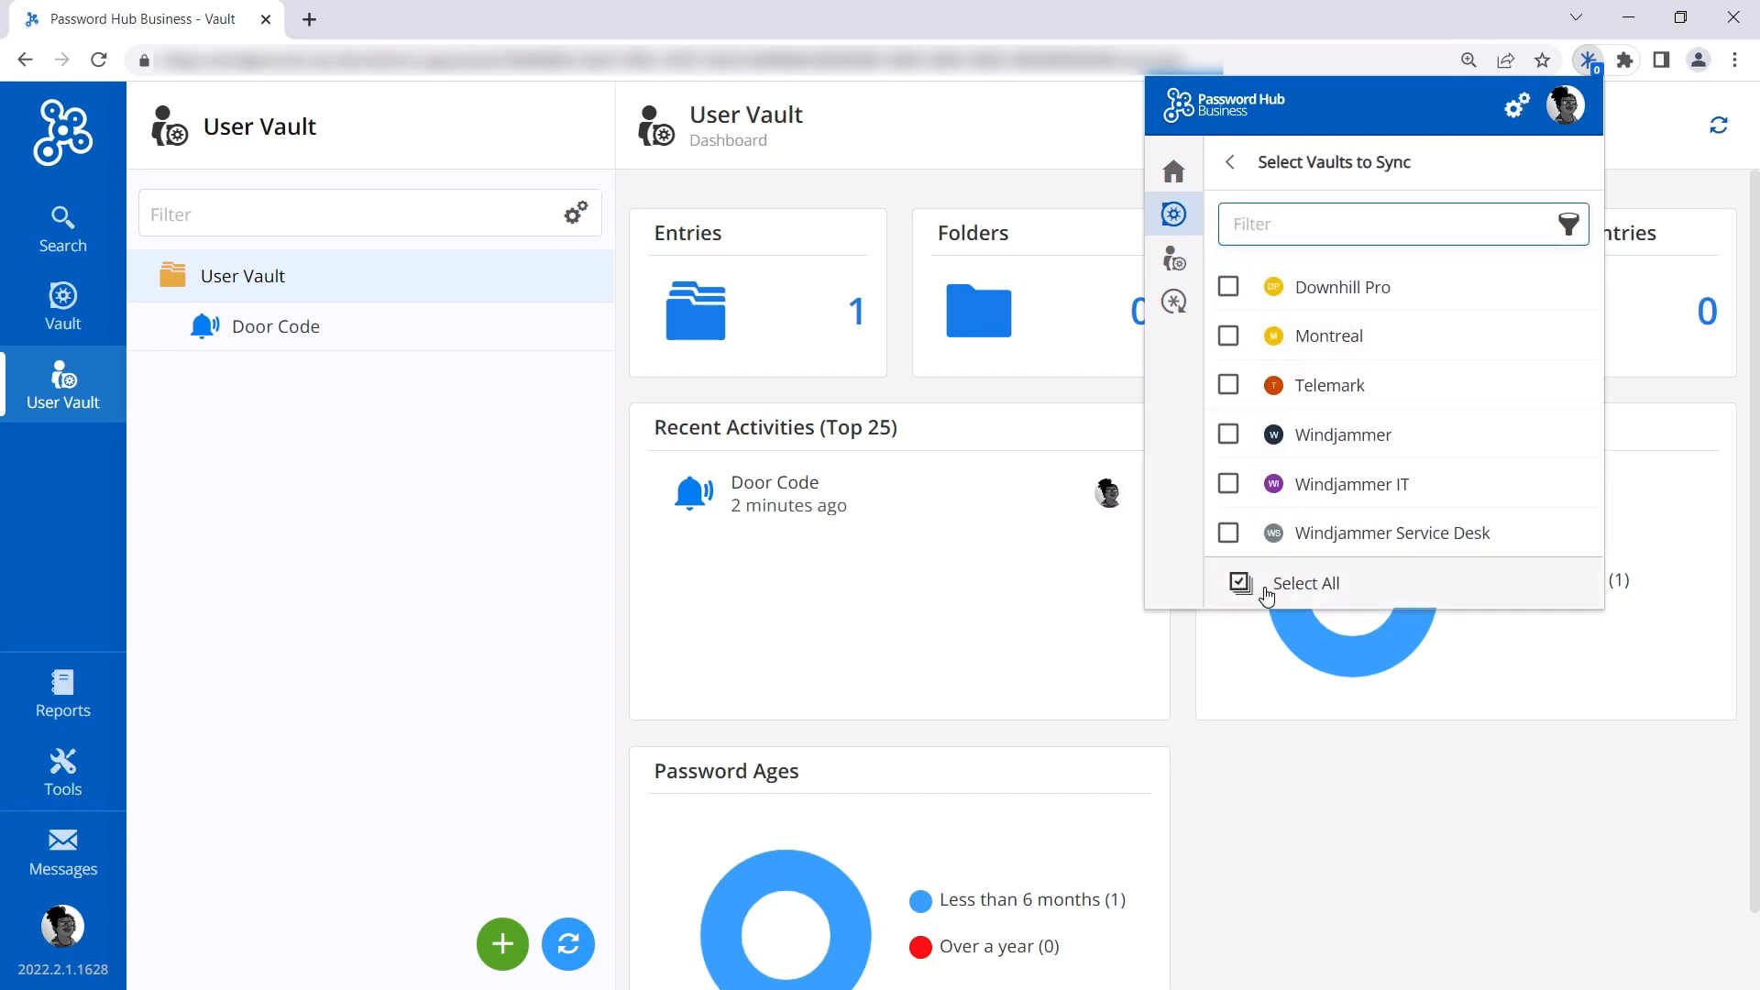
left_click(1236, 591)
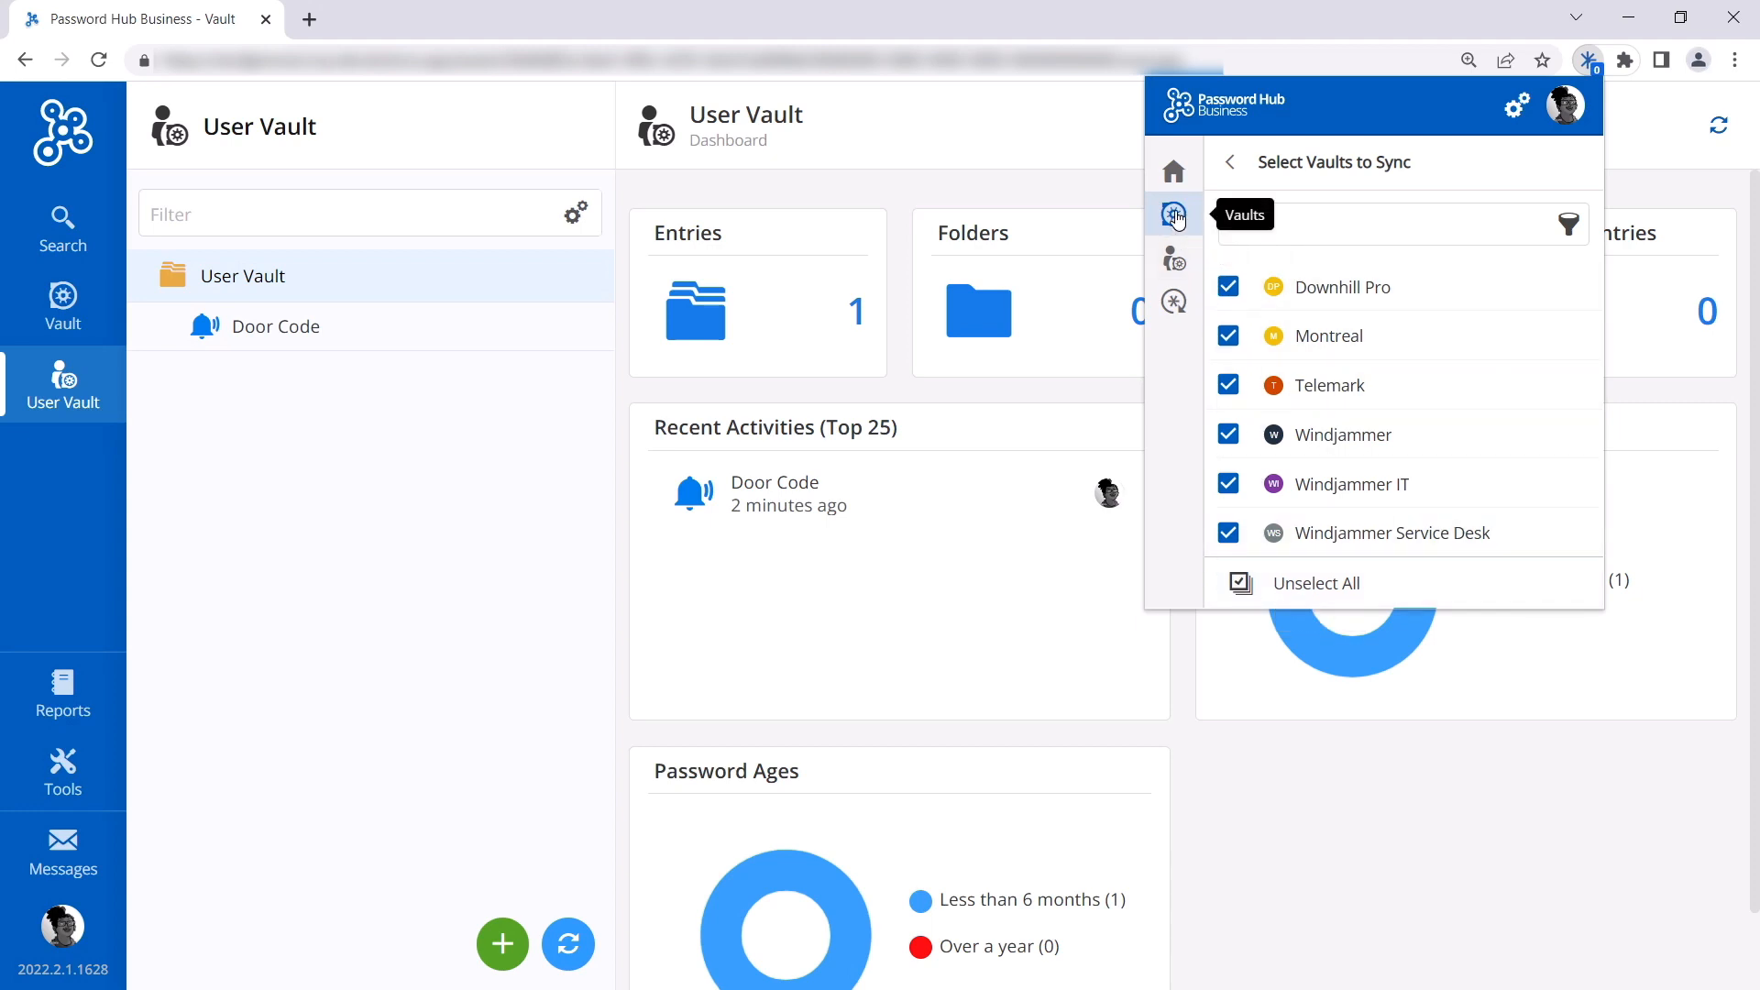
Step: Search the extension's credentials for intranet
left_click(1173, 170)
type("intranet")
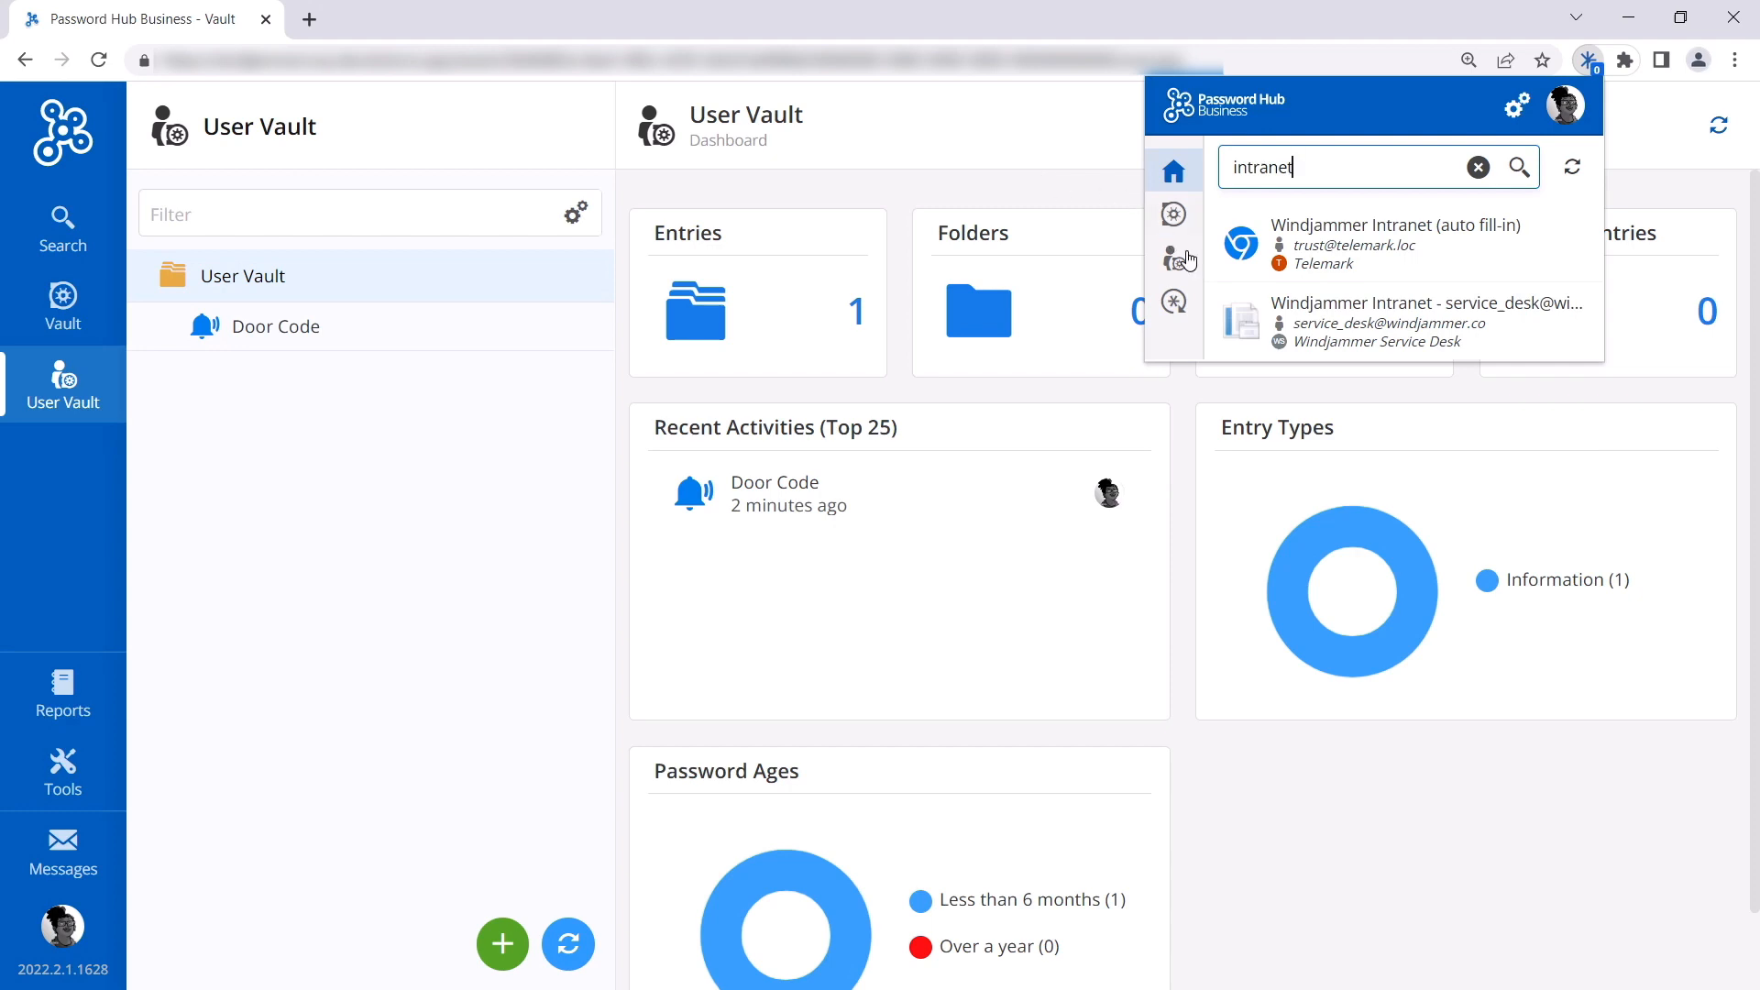
mouse_move(1375, 334)
mouse_move(1298, 263)
left_click(1591, 65)
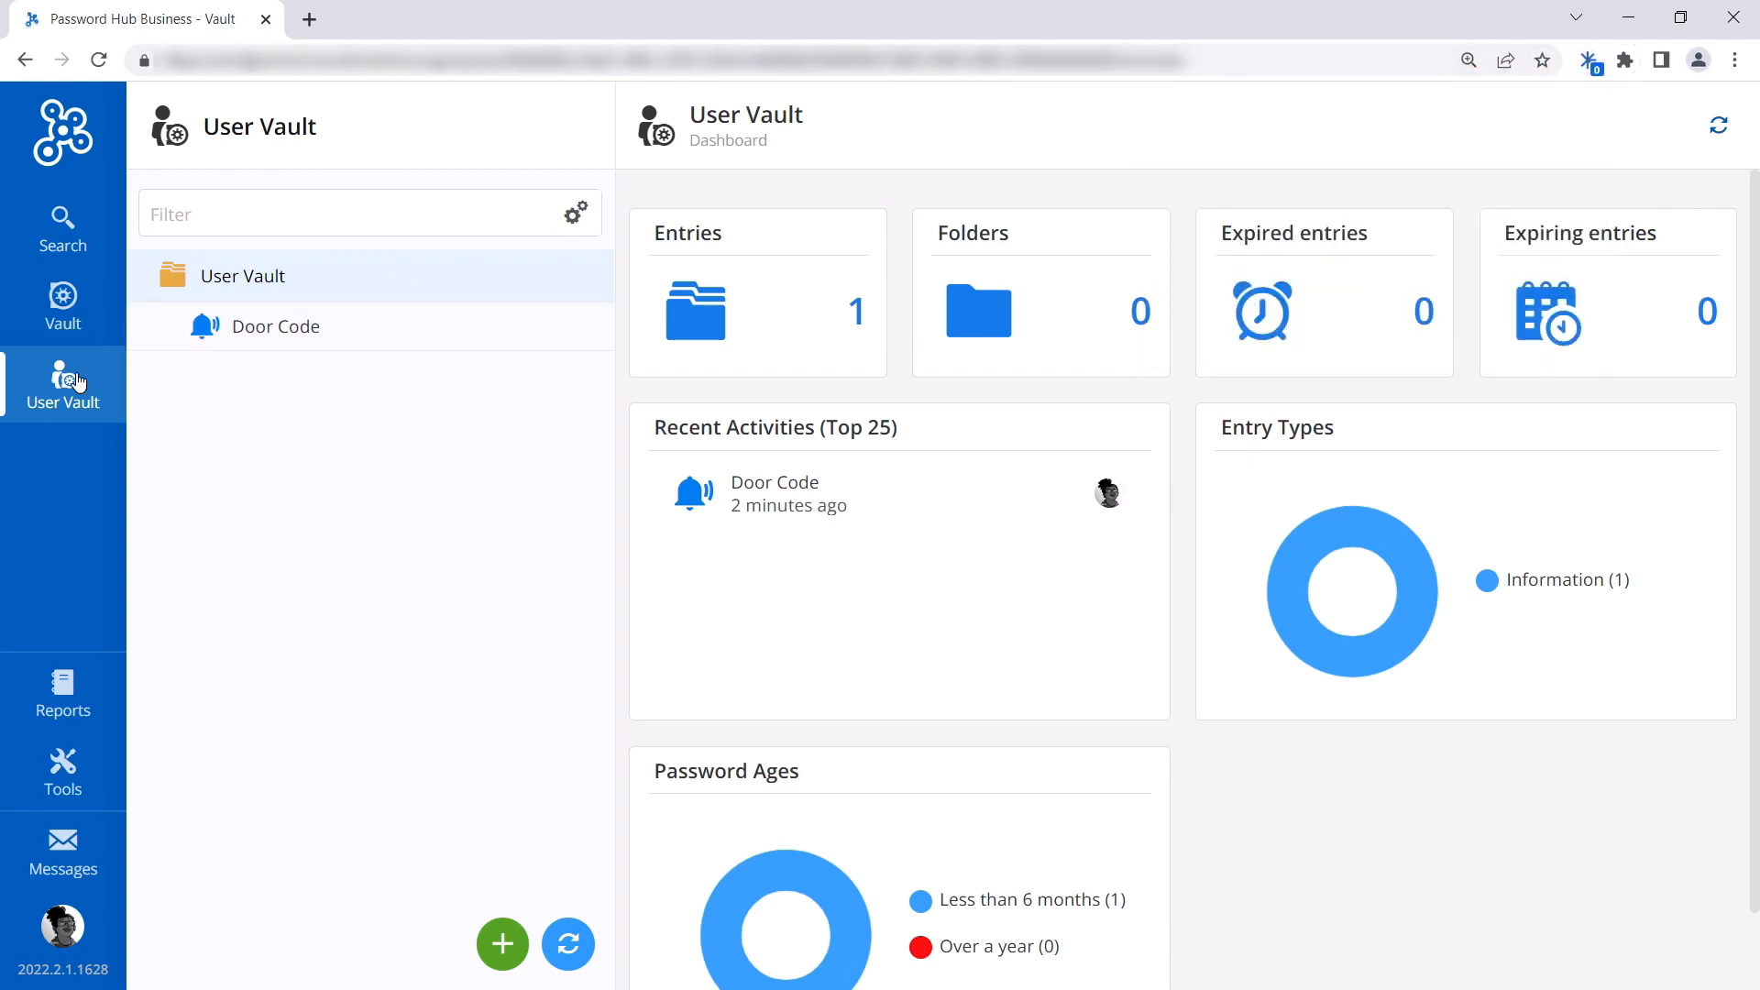
Step: Open the Atlassian login in a new tab and log in with the account e-mail and password
left_click(314, 24)
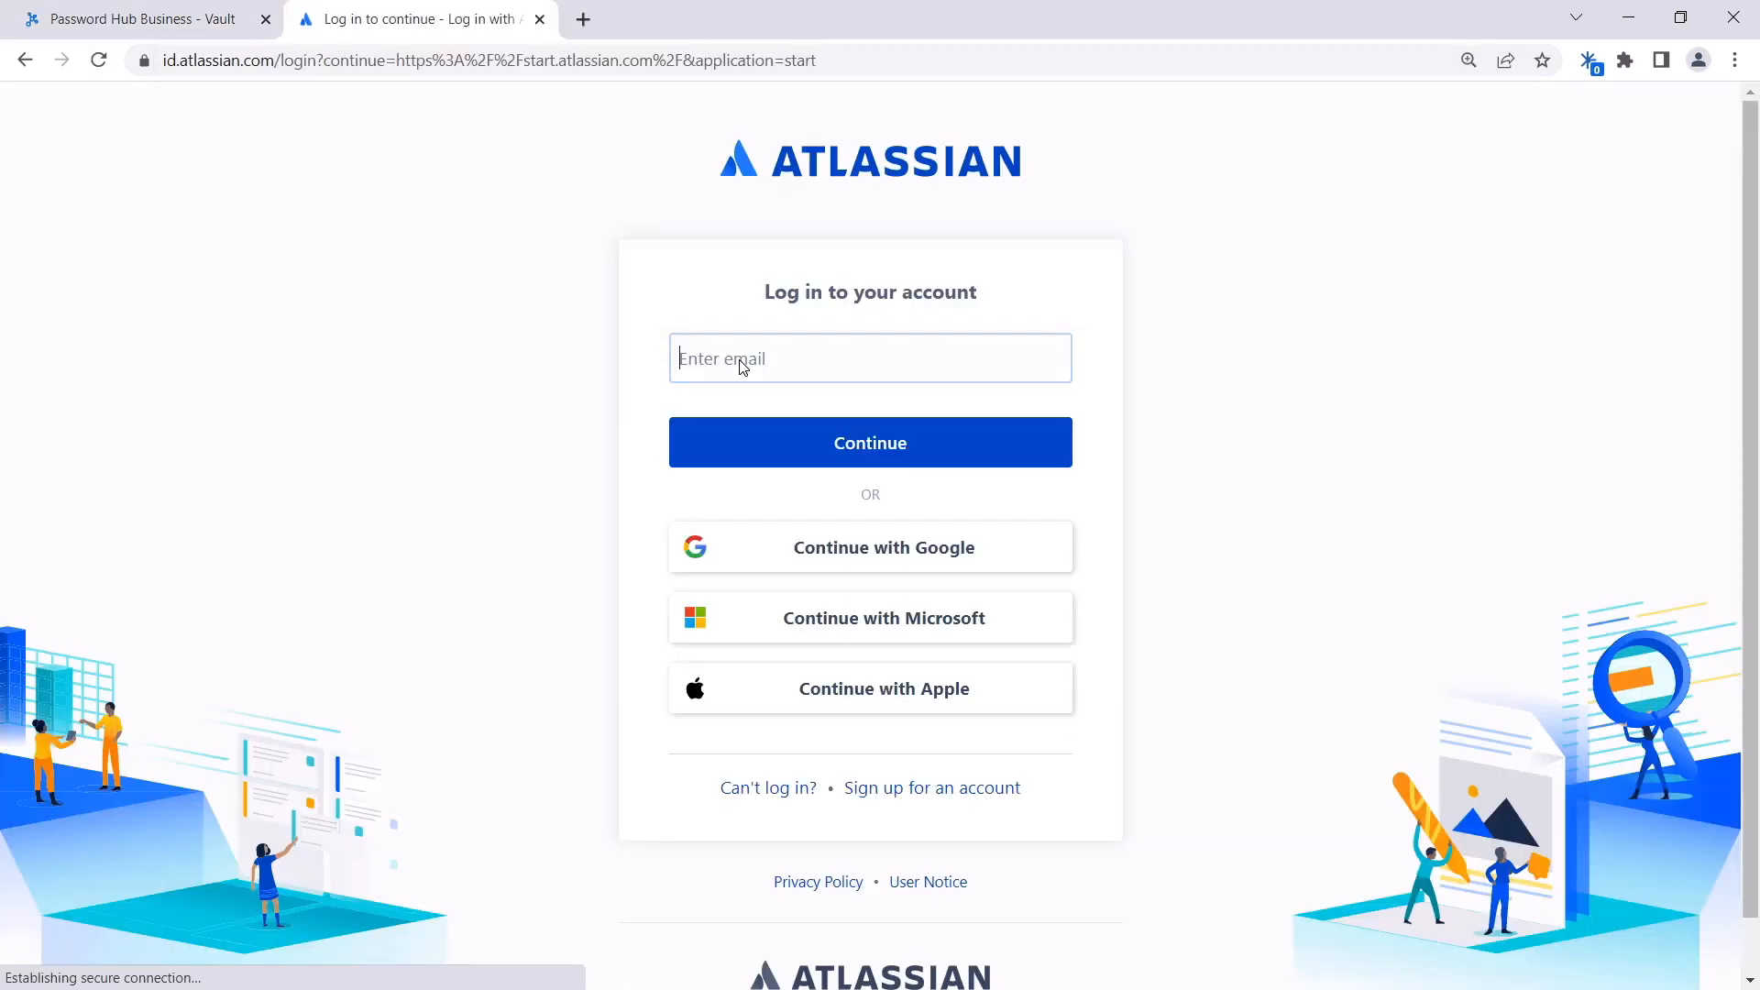
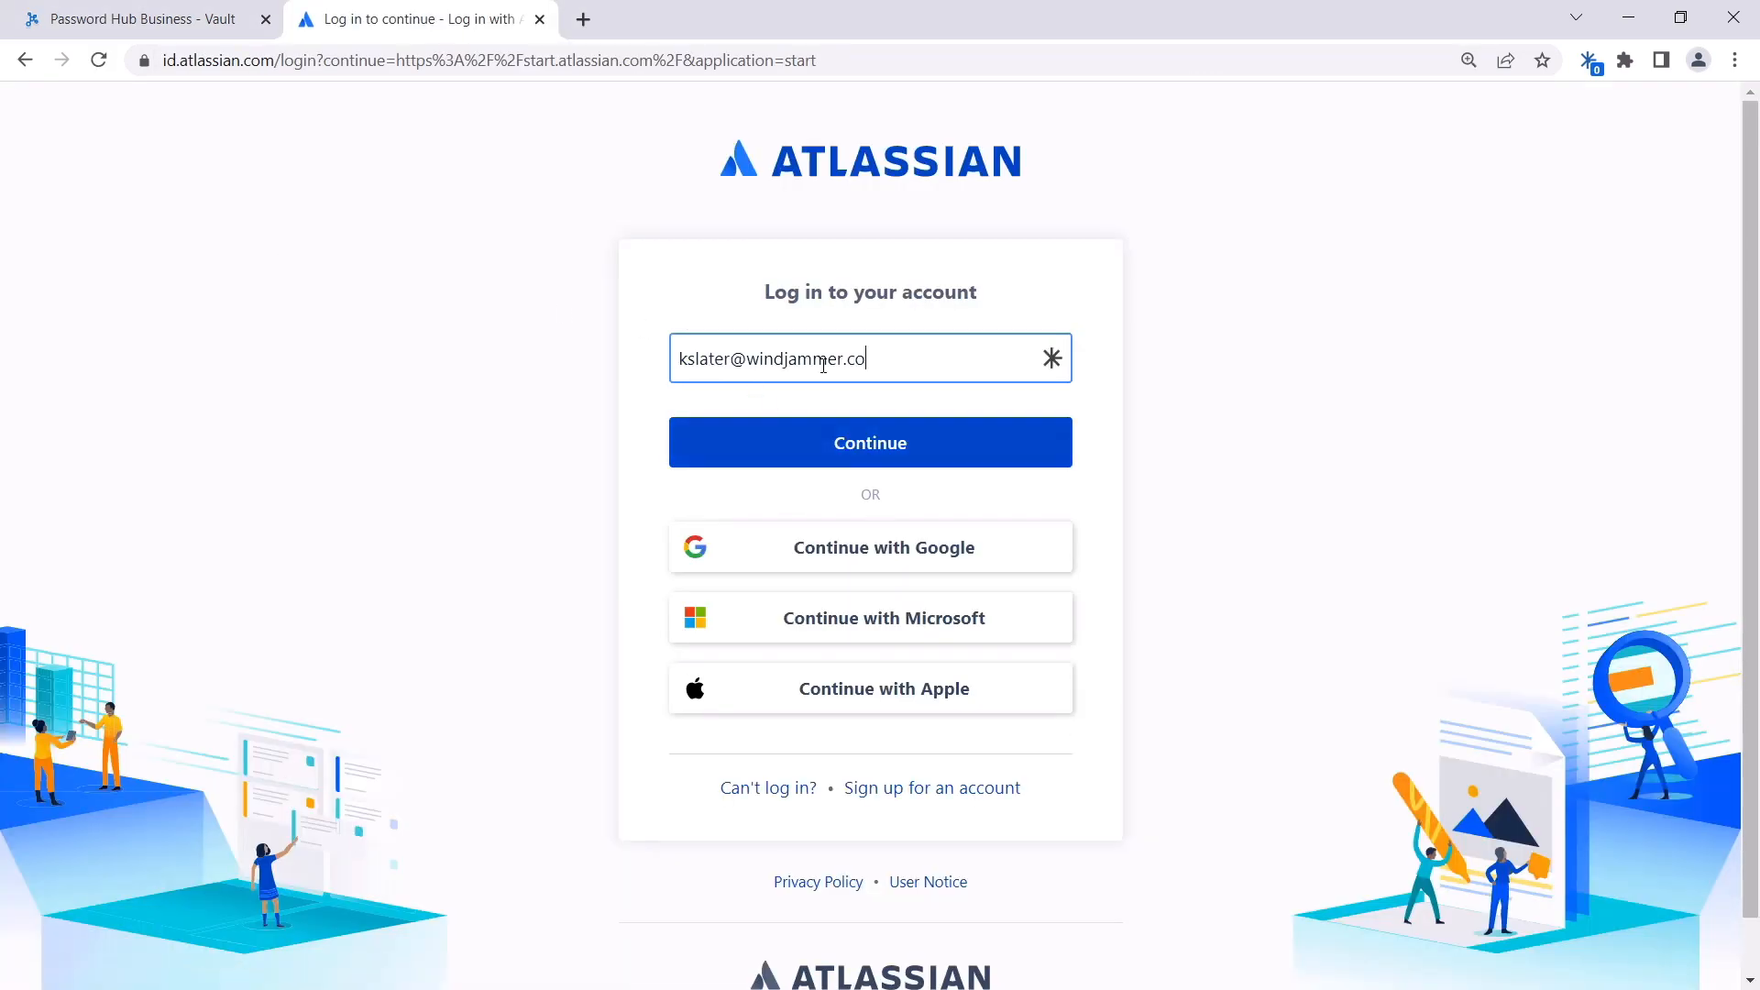
left_click(834, 443)
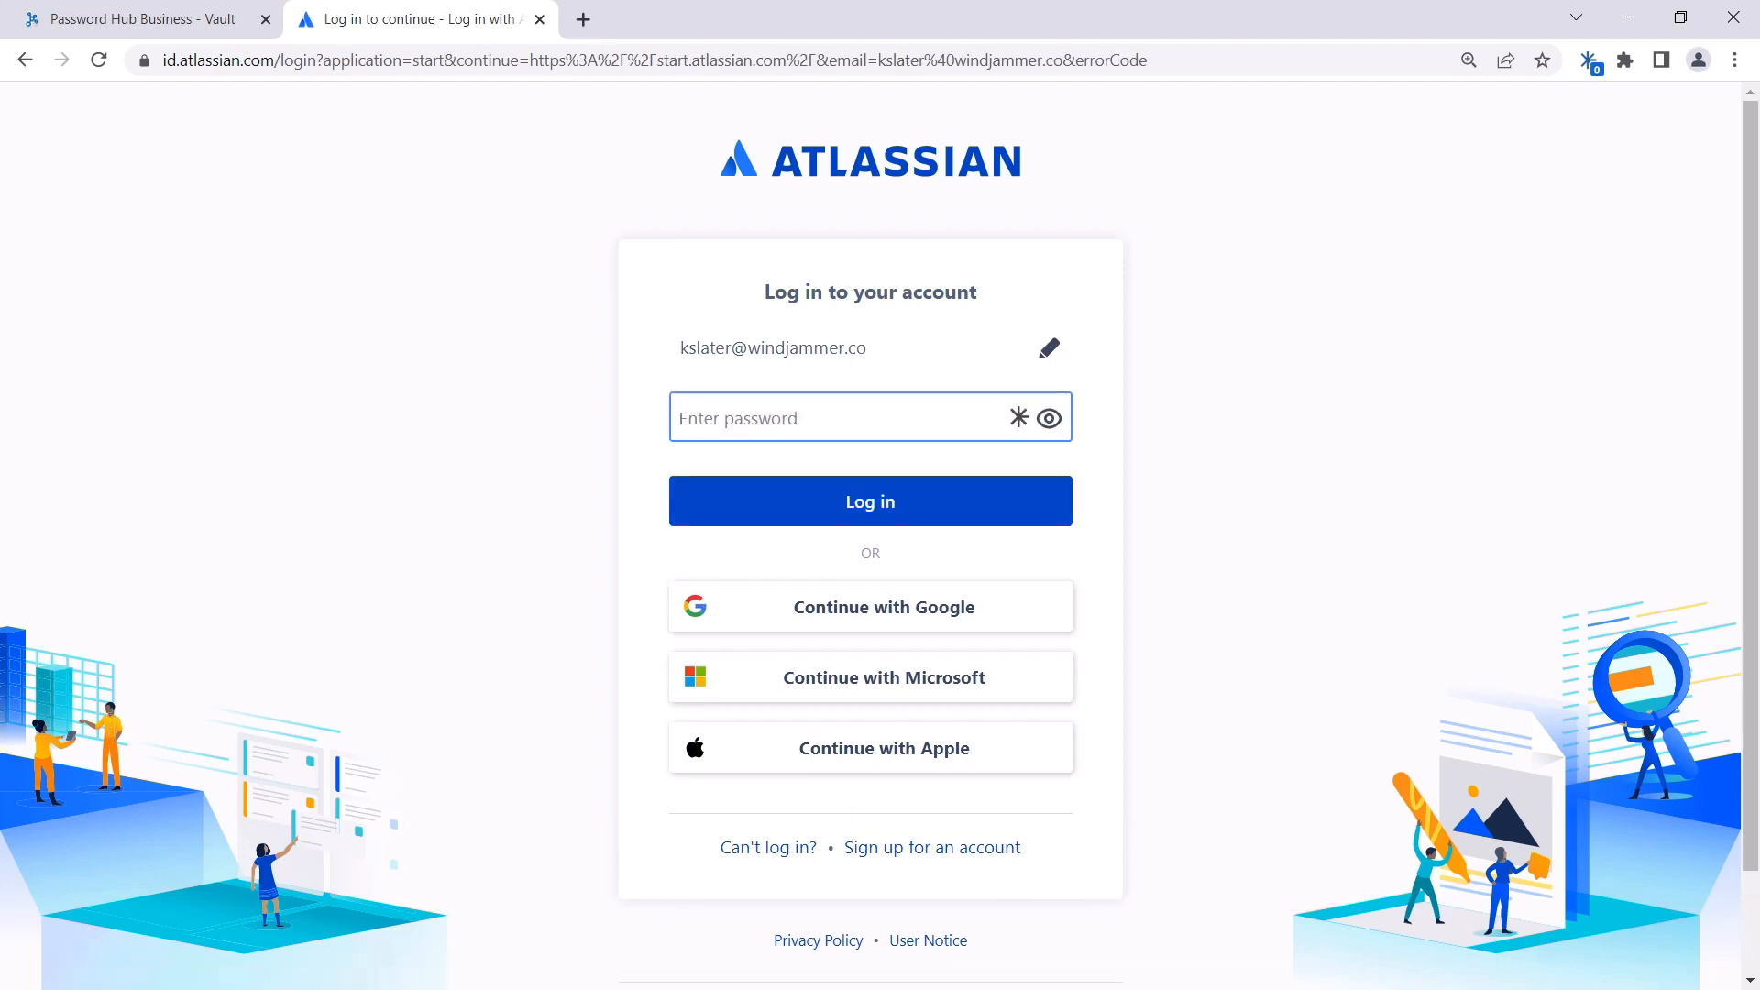
left_click(841, 516)
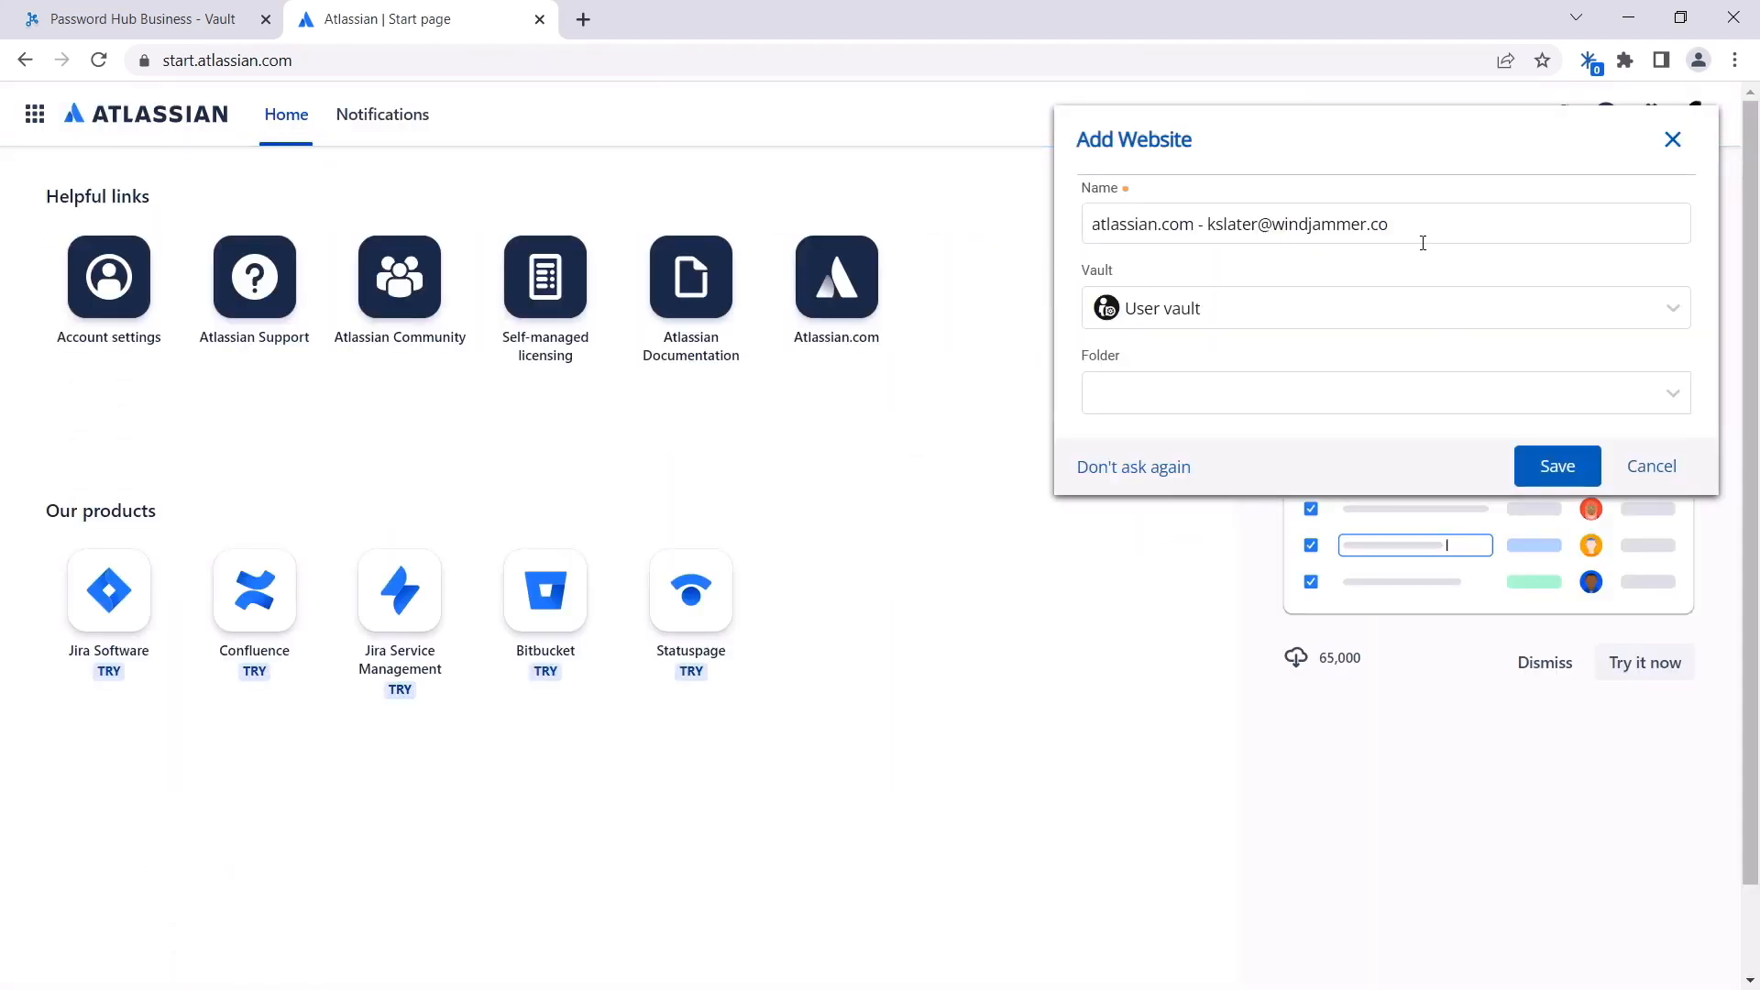
Step: Save the Atlassian credentials to the User vault in the Add Website prompt
left_click(1631, 310)
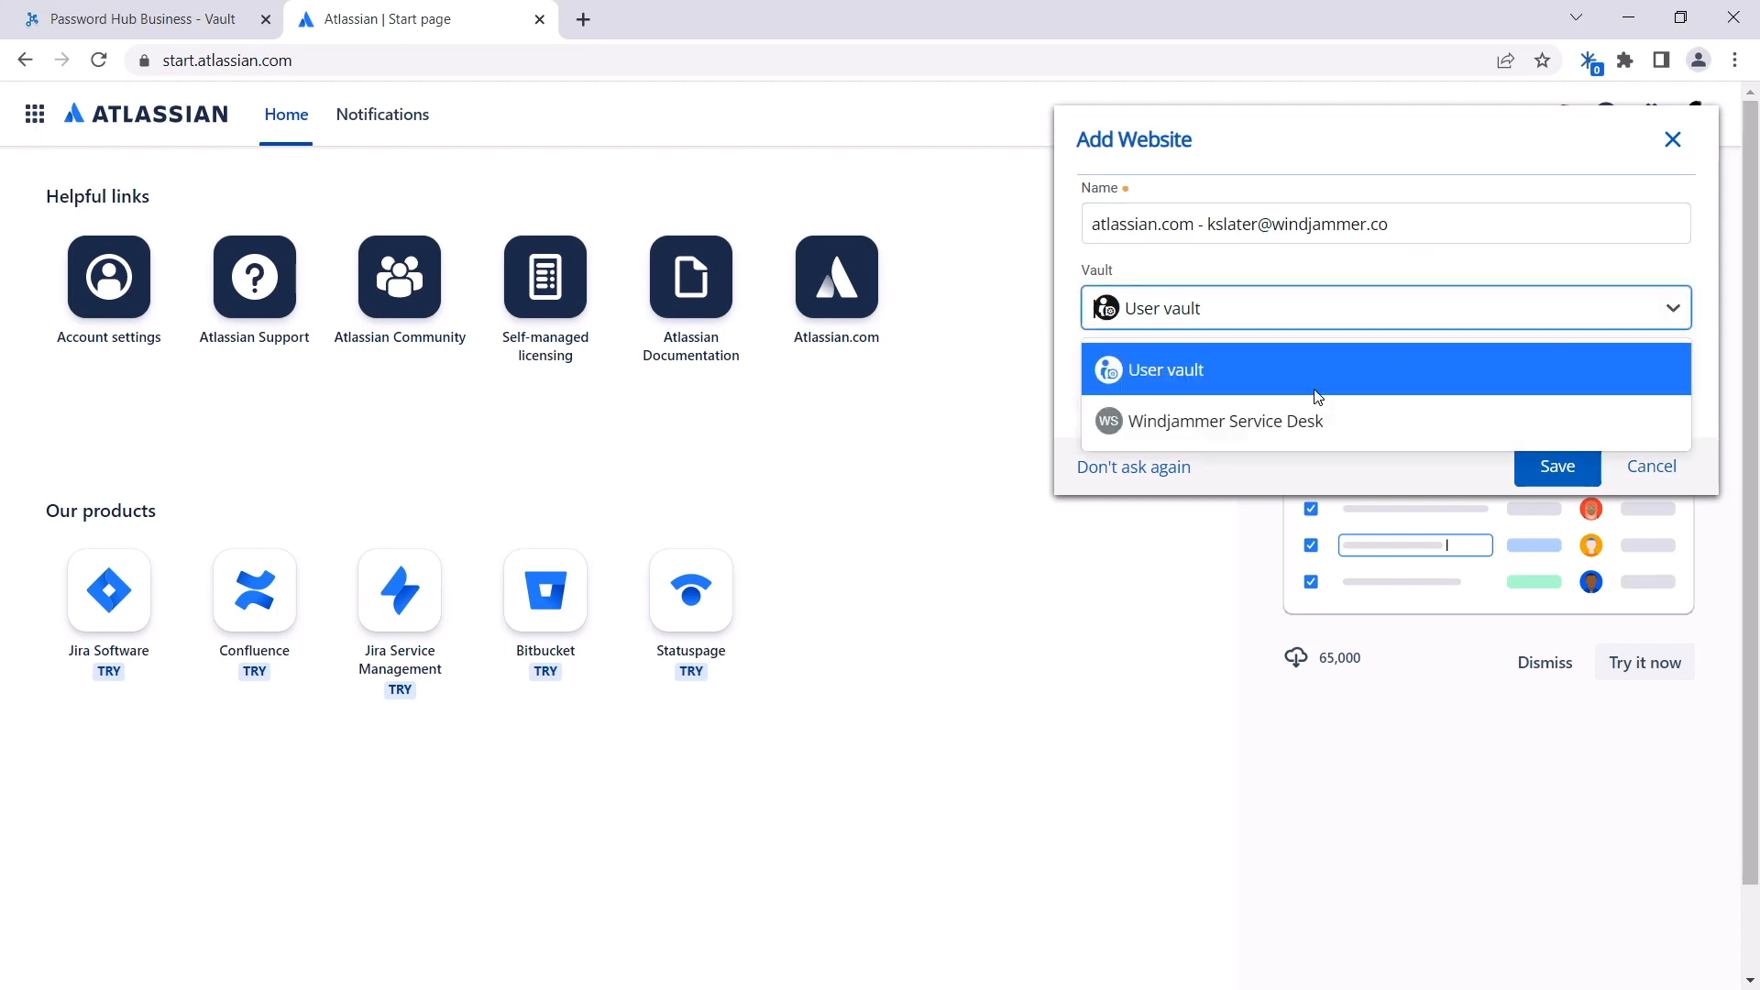
left_click(1270, 383)
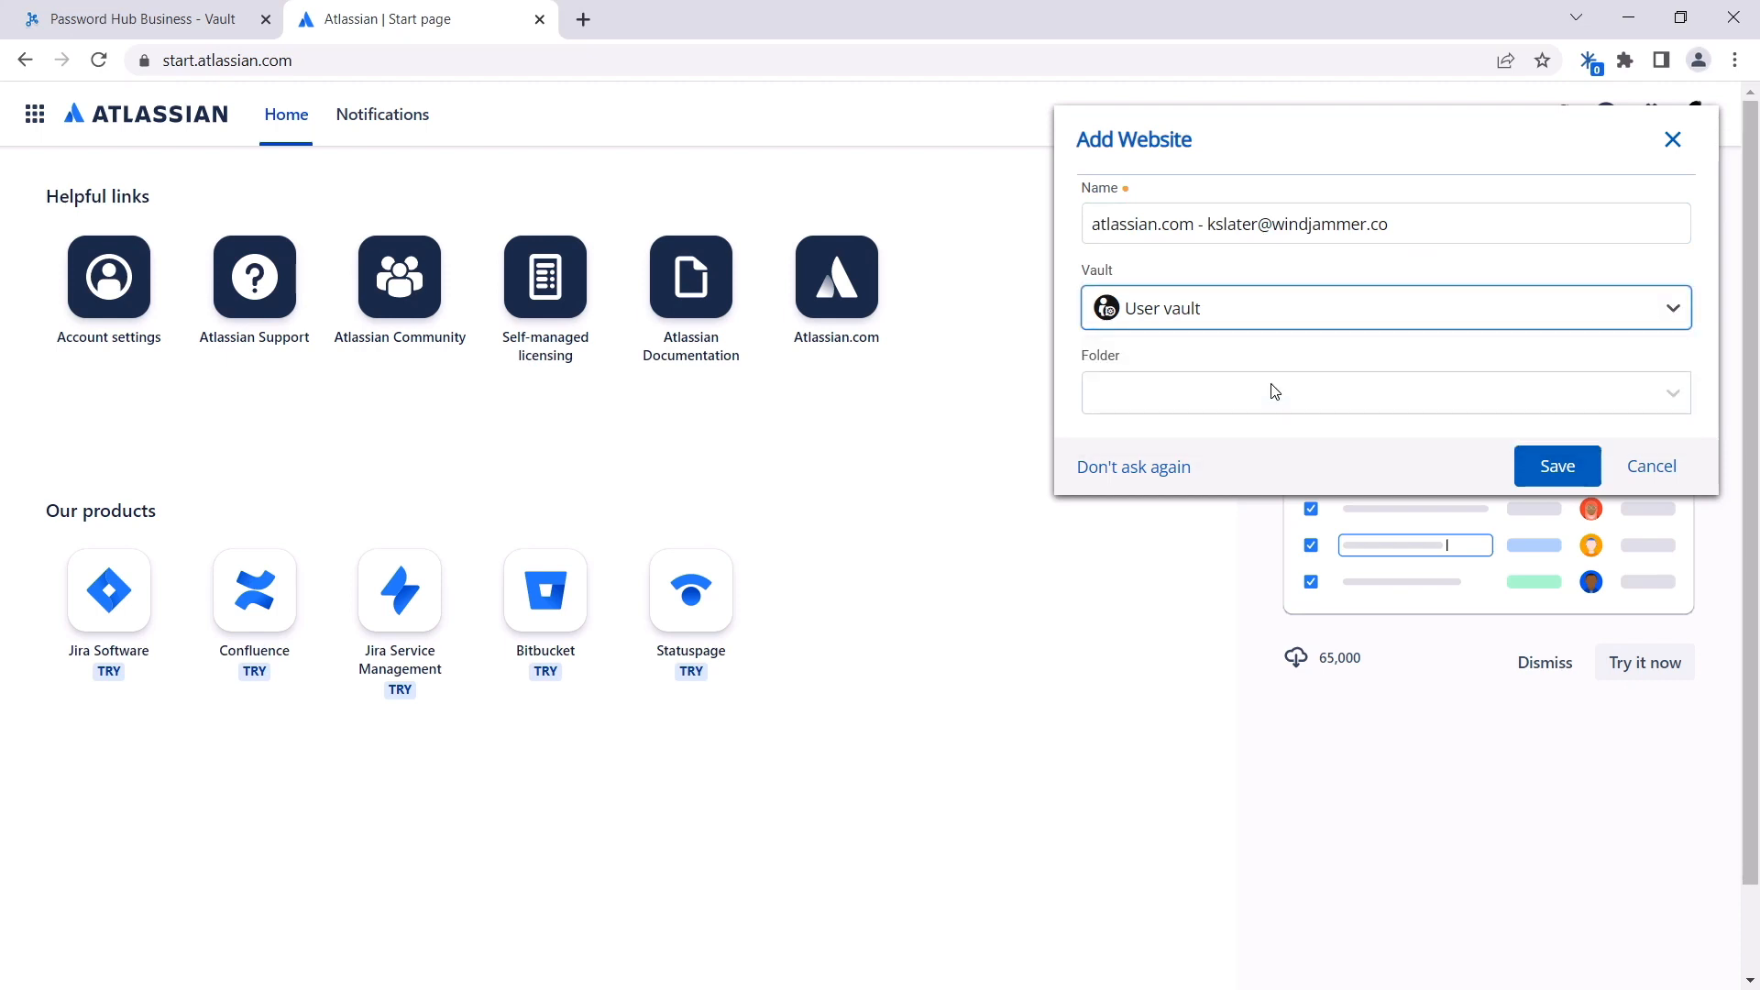
left_click(1542, 469)
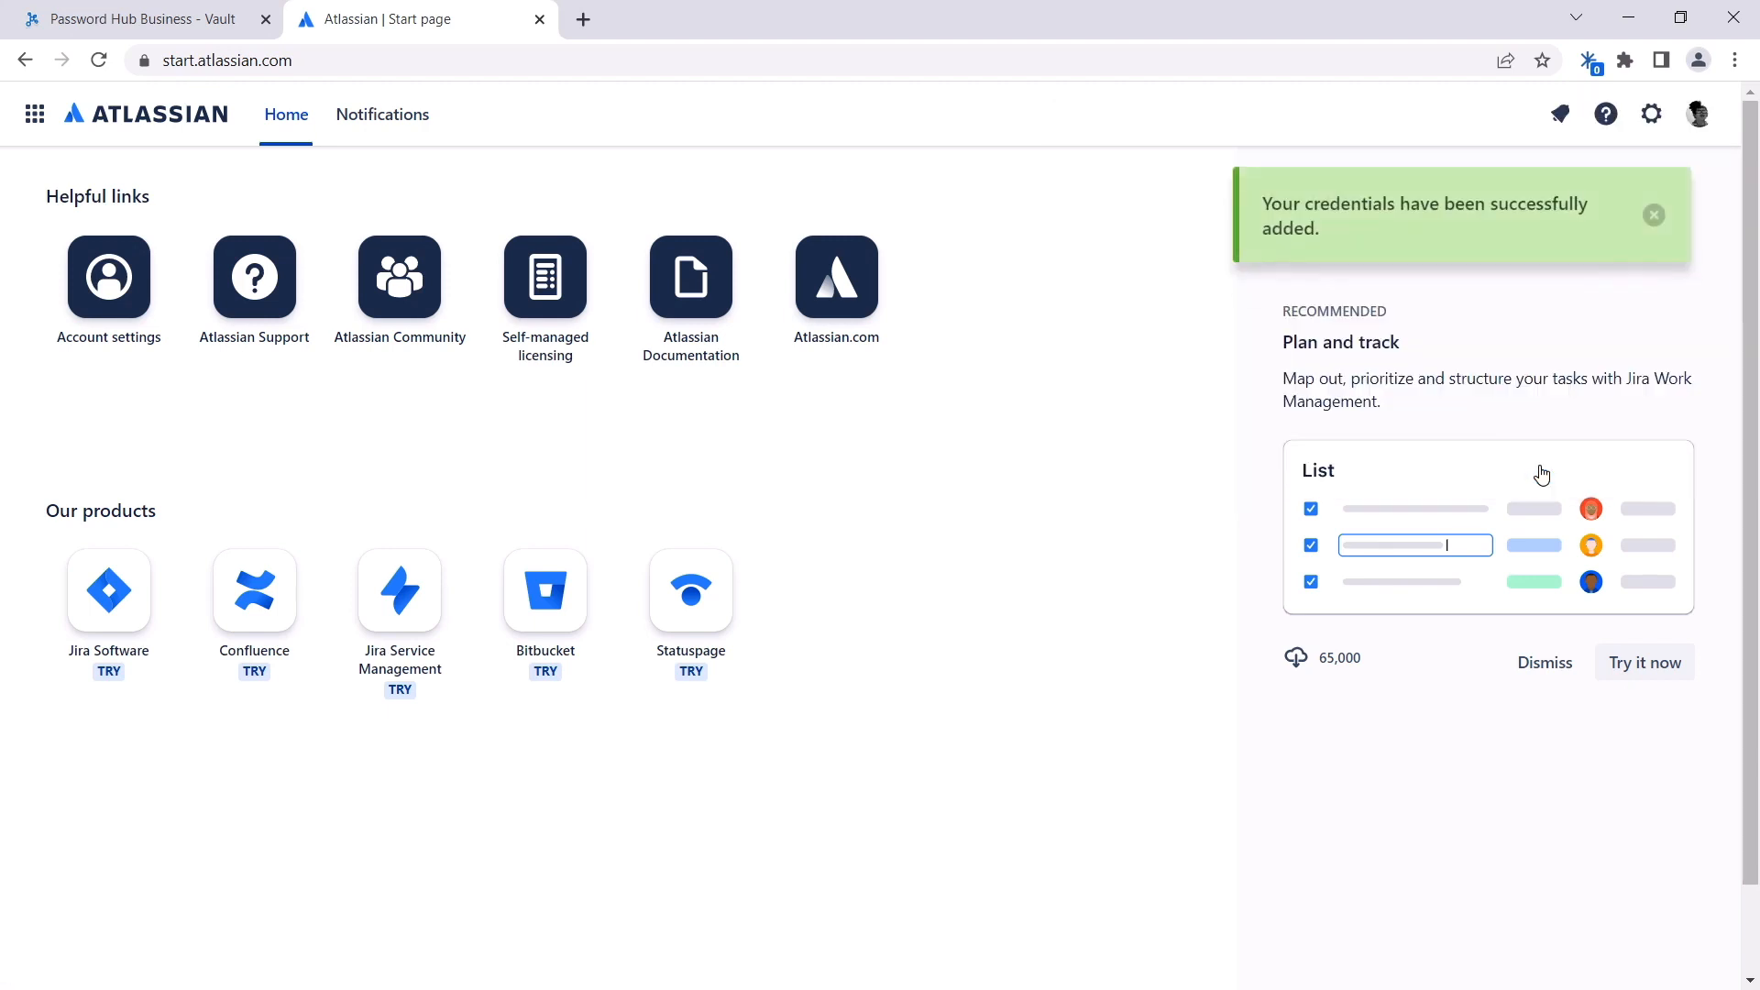
Step: Refresh the User Vault and open the new atlassian.com entry
left_click(143, 19)
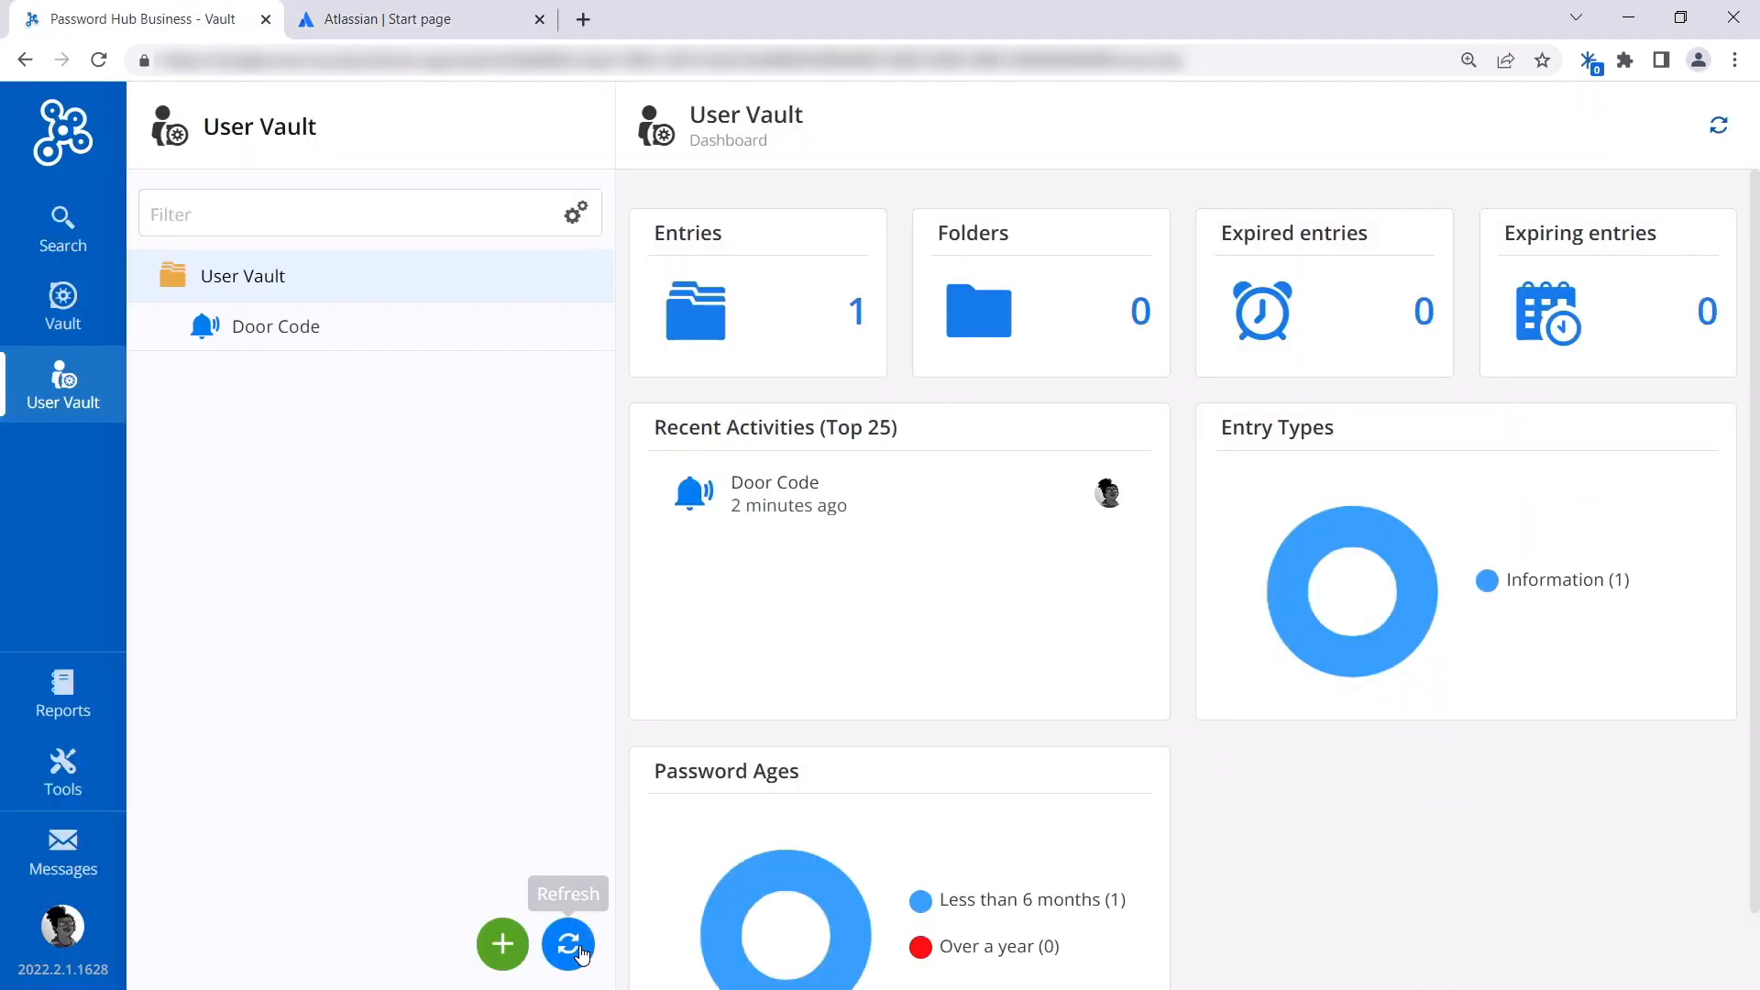
left_click(578, 950)
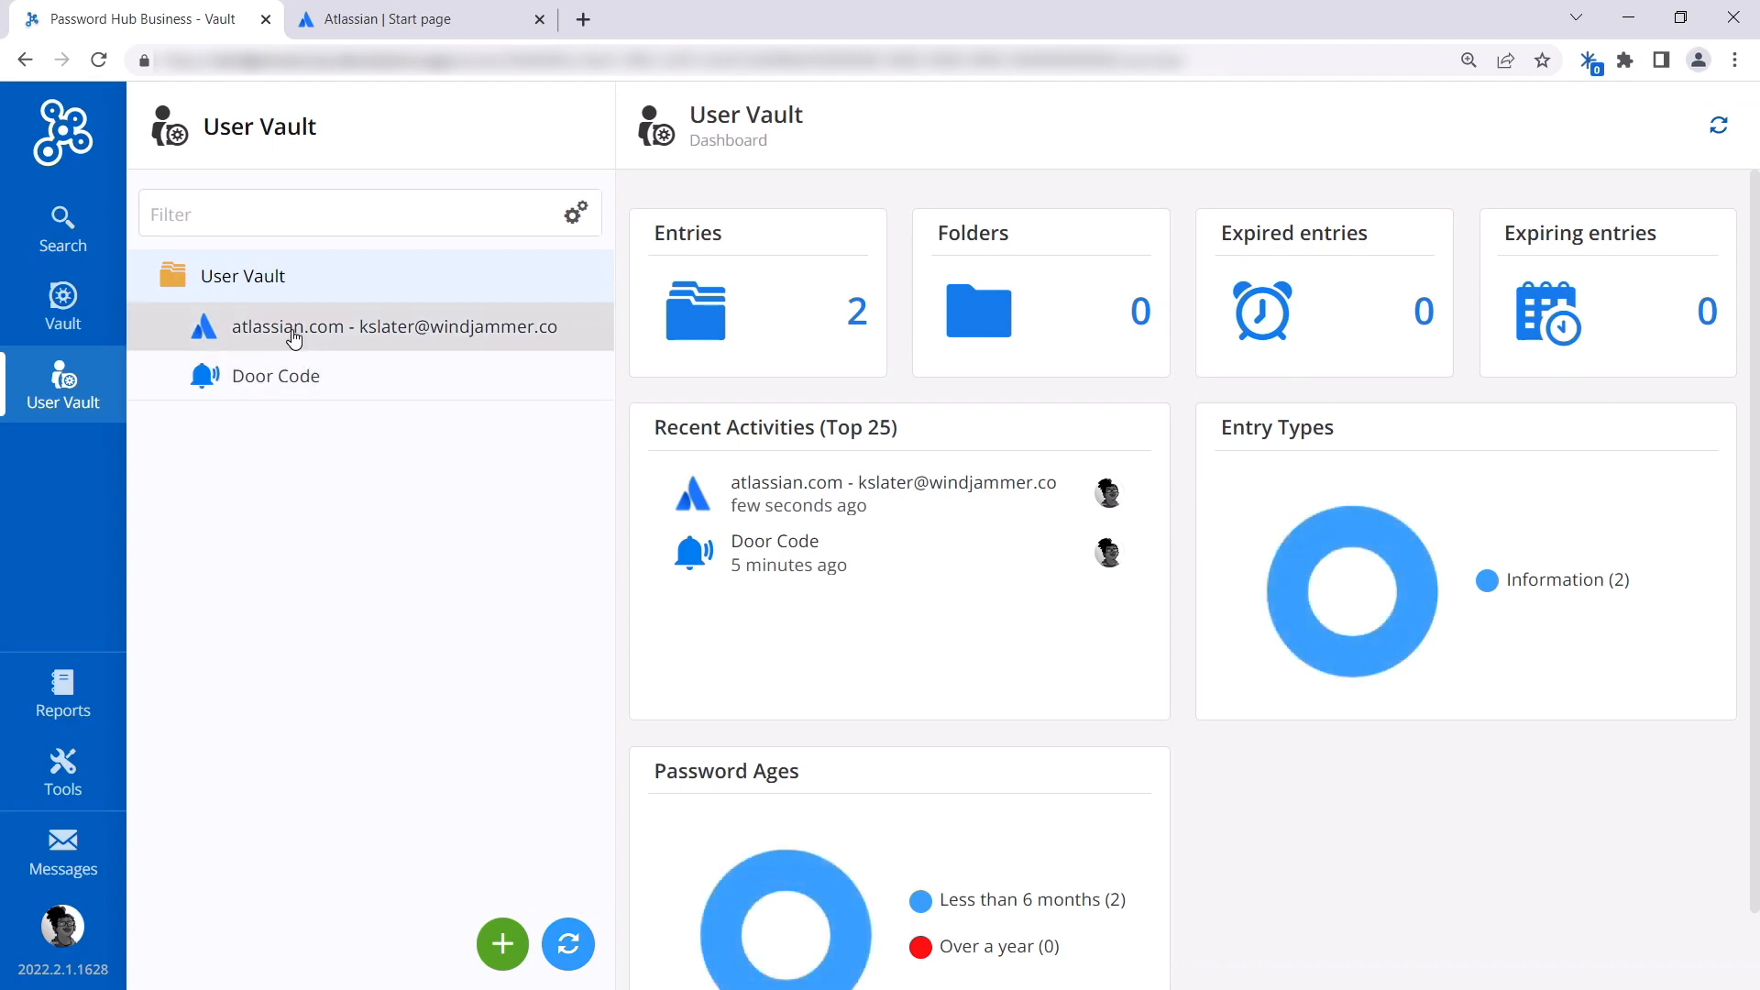
left_click(293, 337)
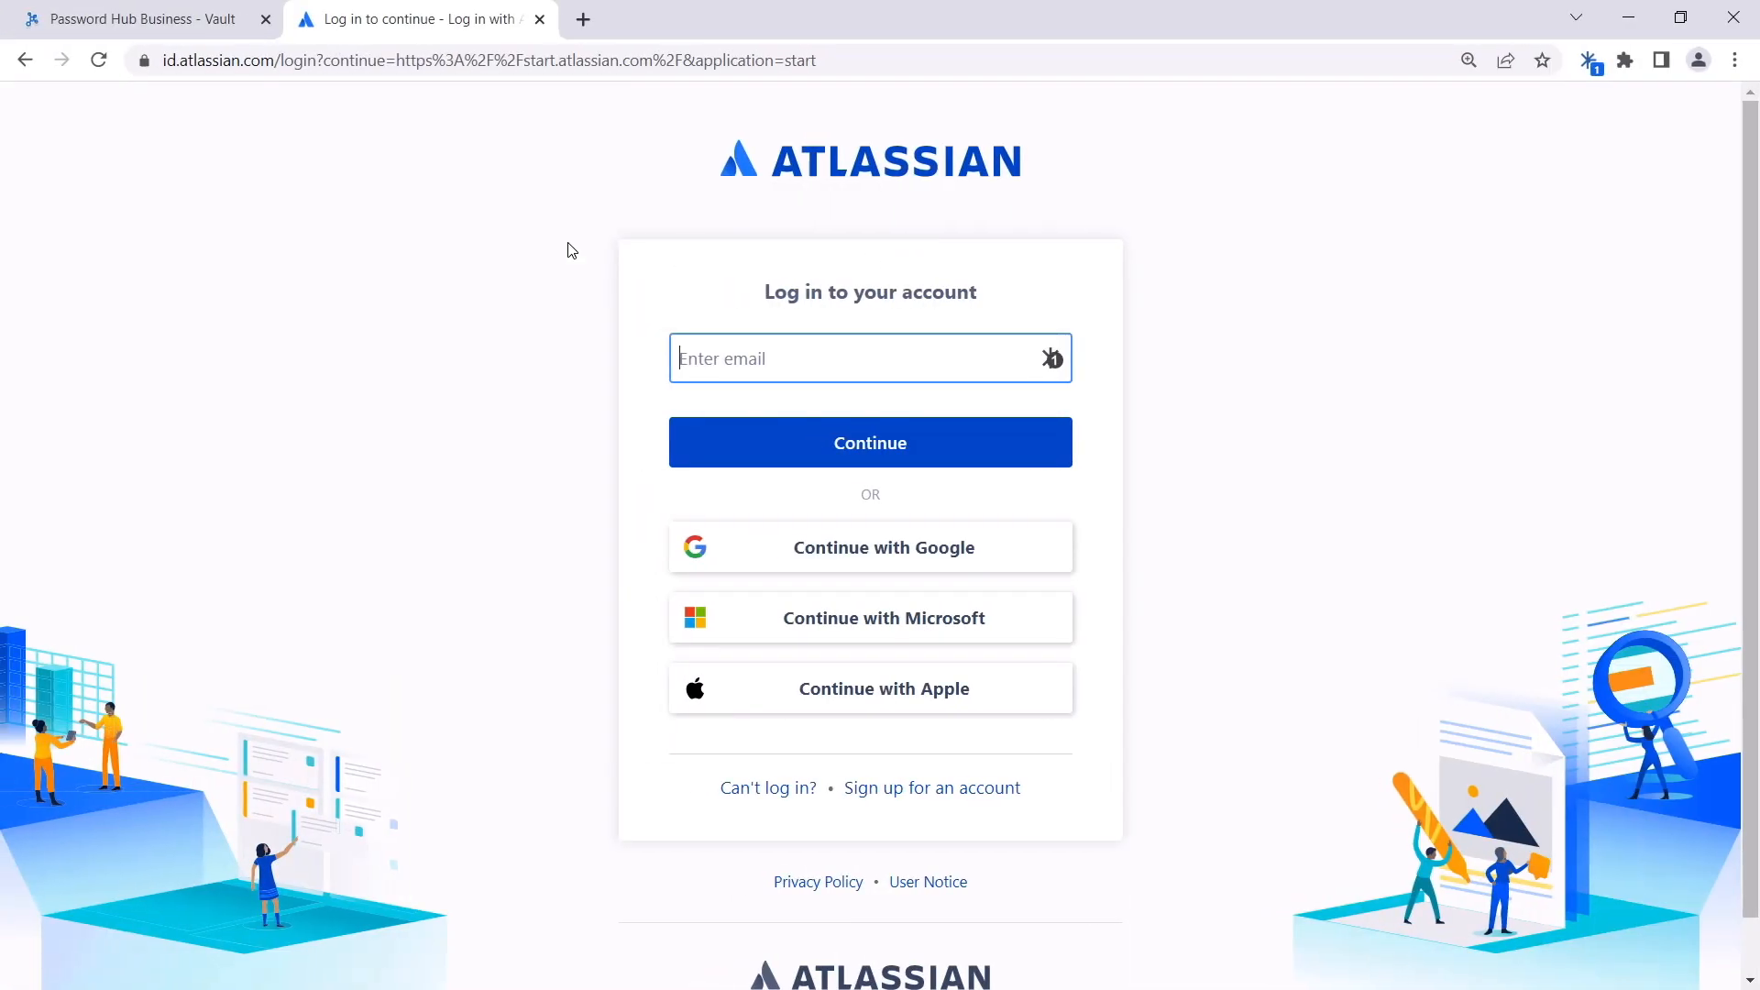
Step: Autofill the Atlassian login from the saved User vault entry, log in, and return to the Password Hub tab
left_click(493, 202)
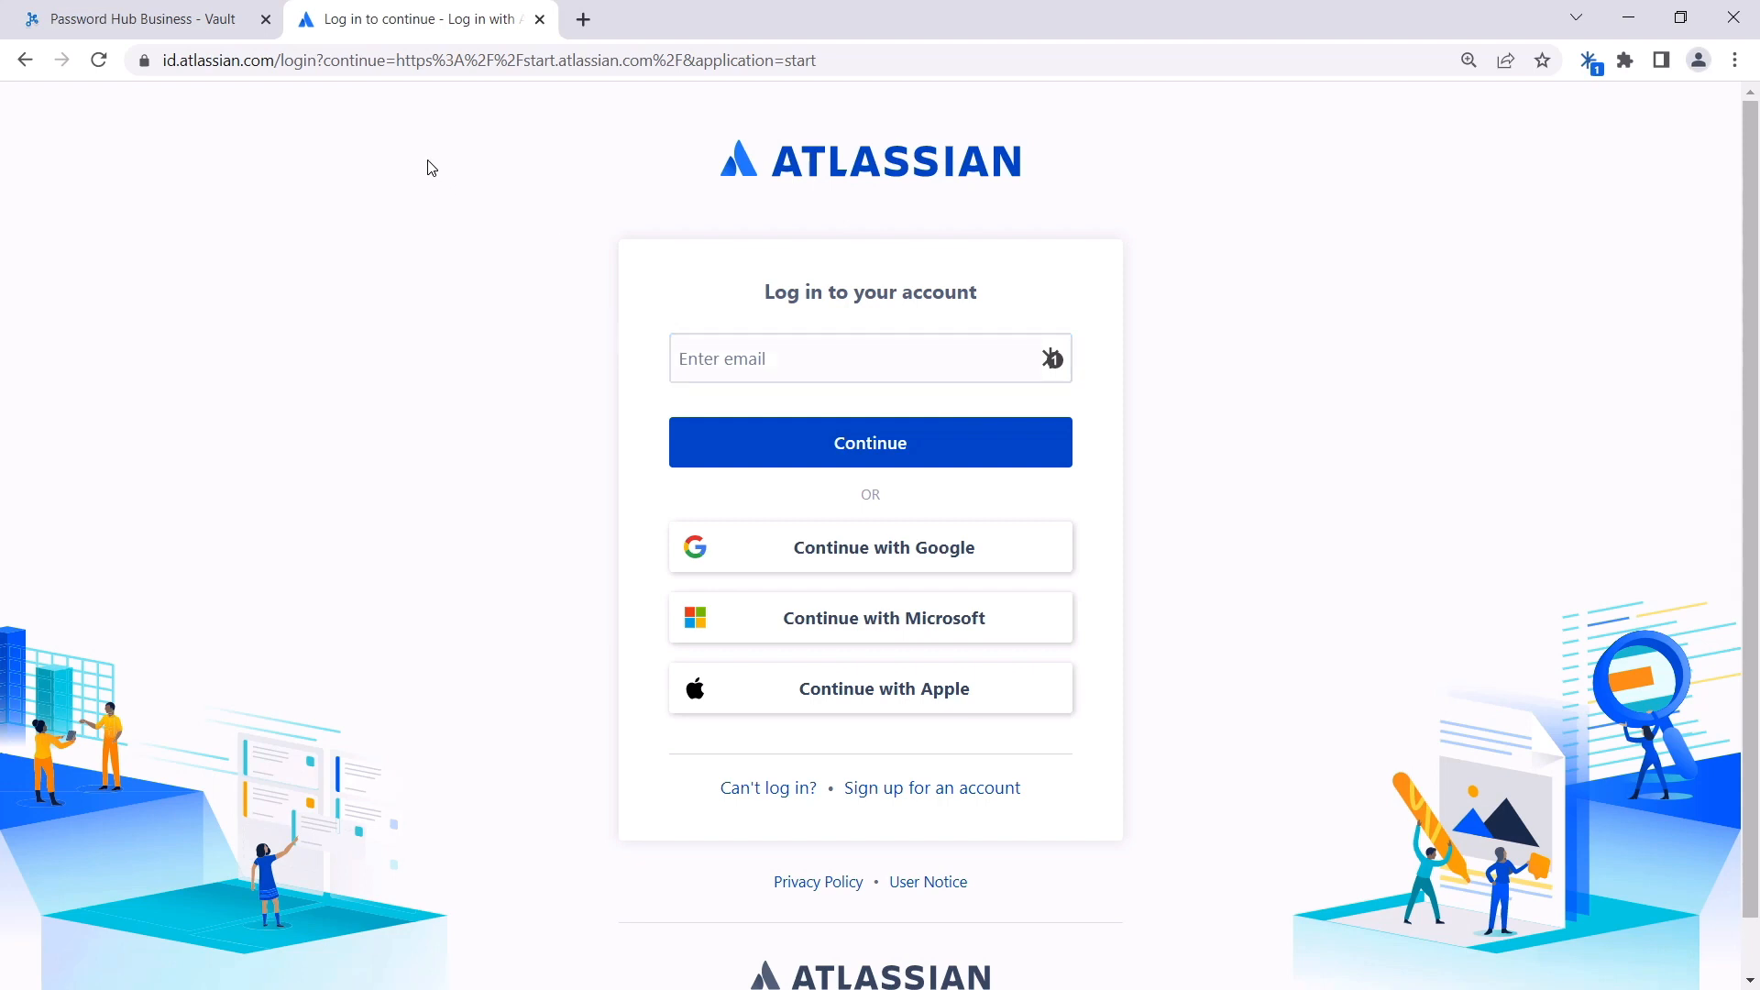
left_click(1057, 361)
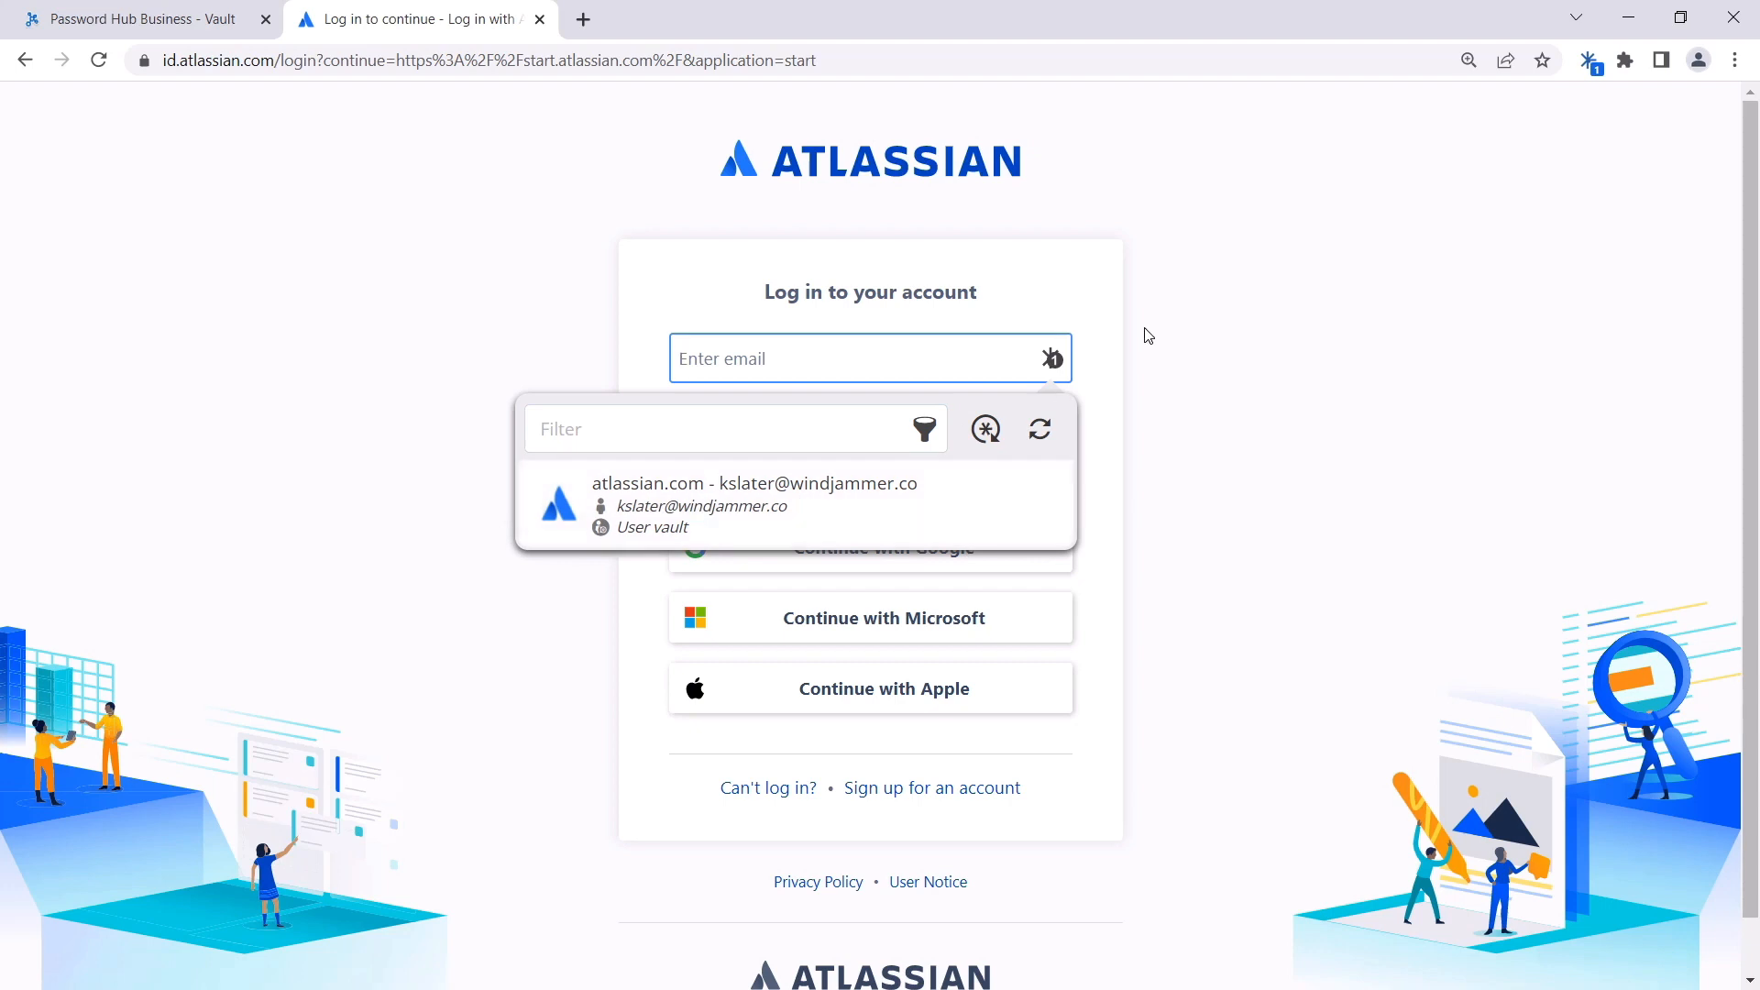
left_click(1589, 63)
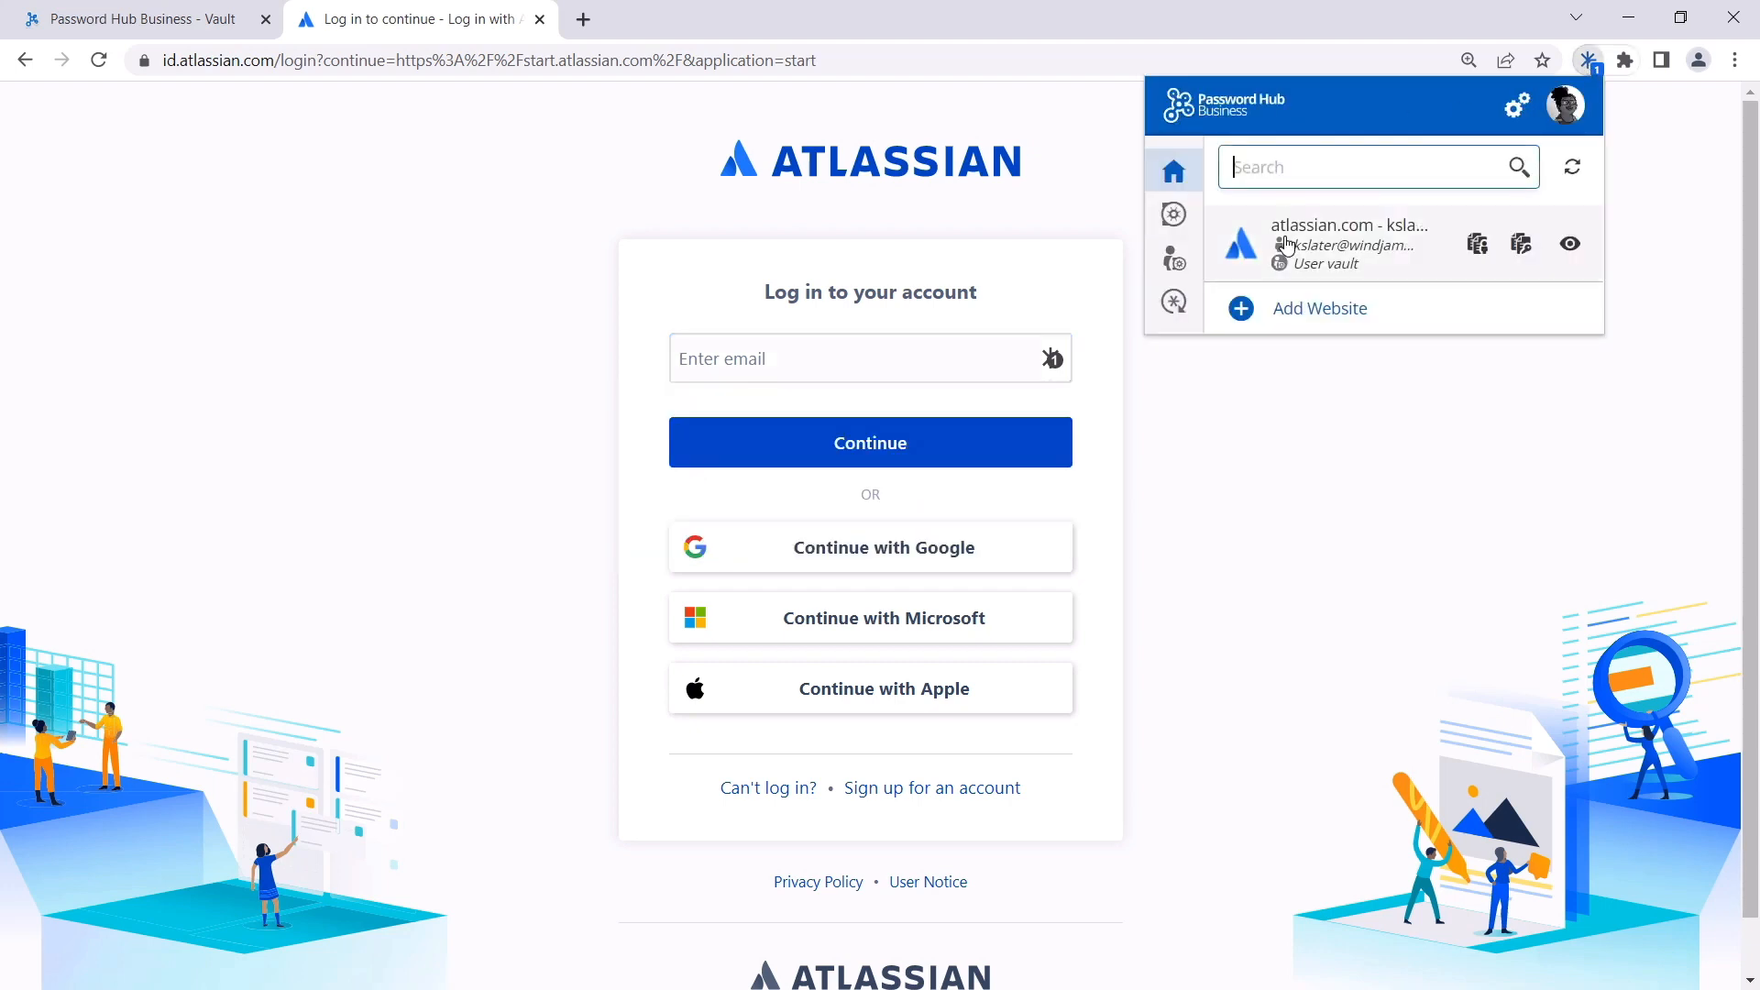
left_click(1050, 361)
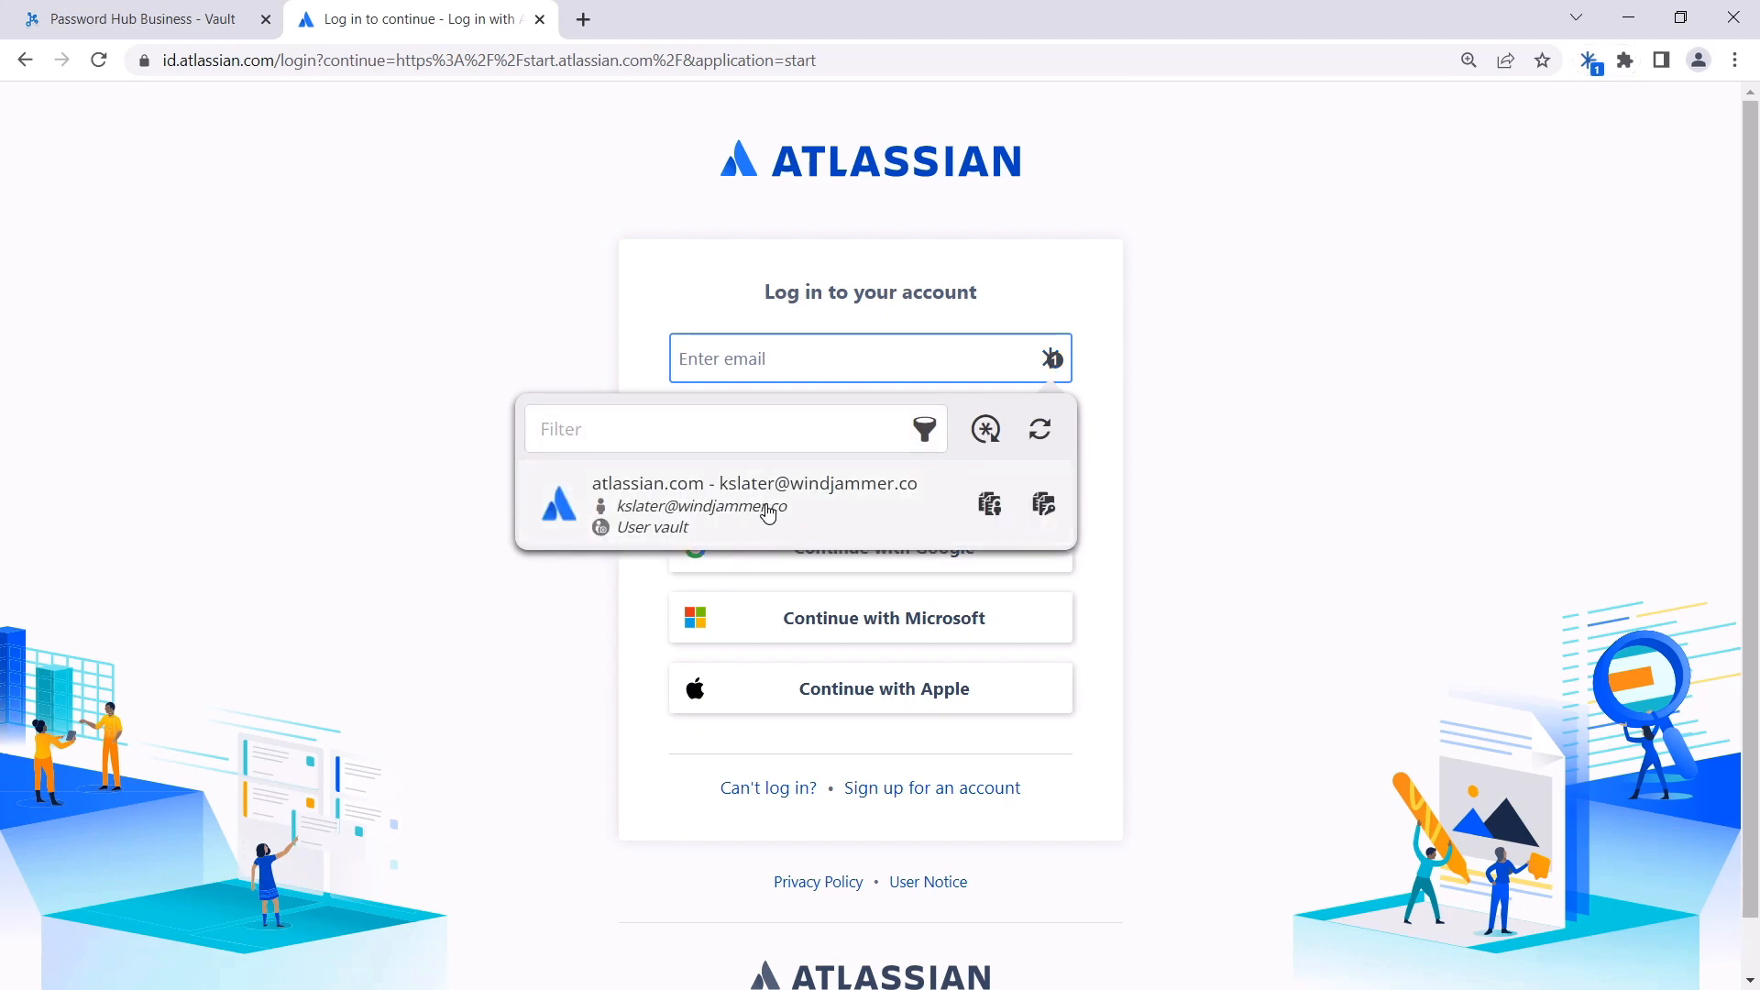
left_click(768, 512)
left_click(815, 458)
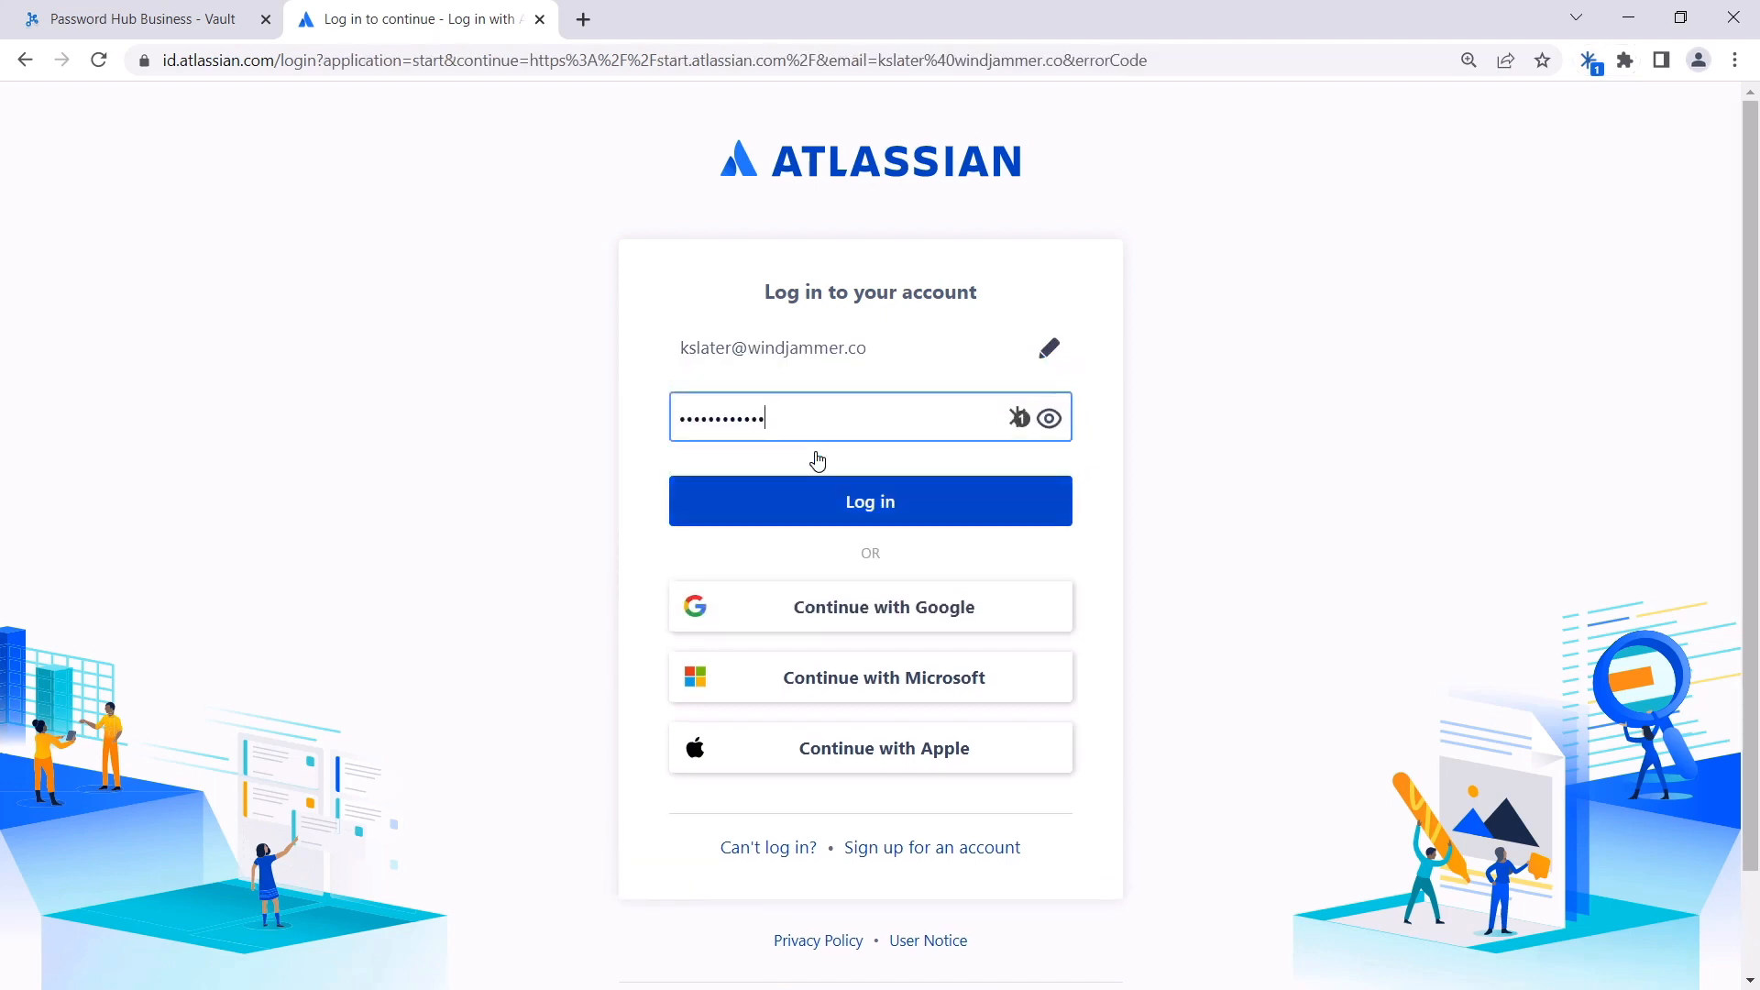
left_click(849, 519)
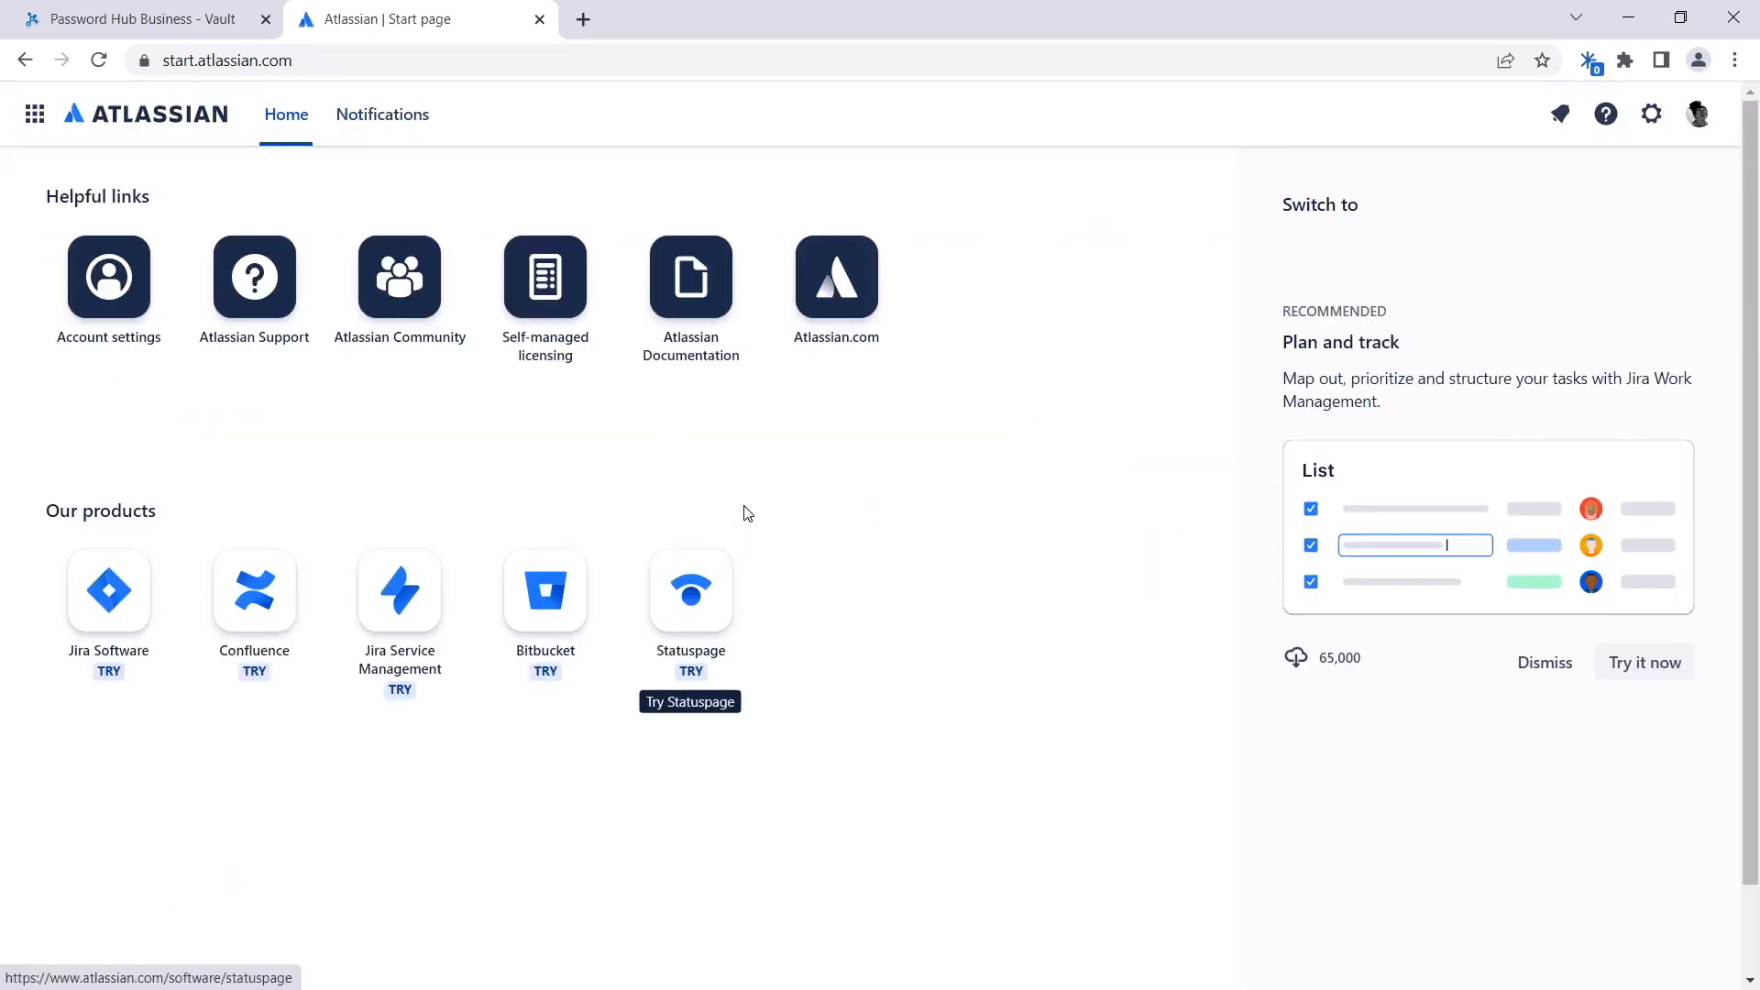
left_click(165, 32)
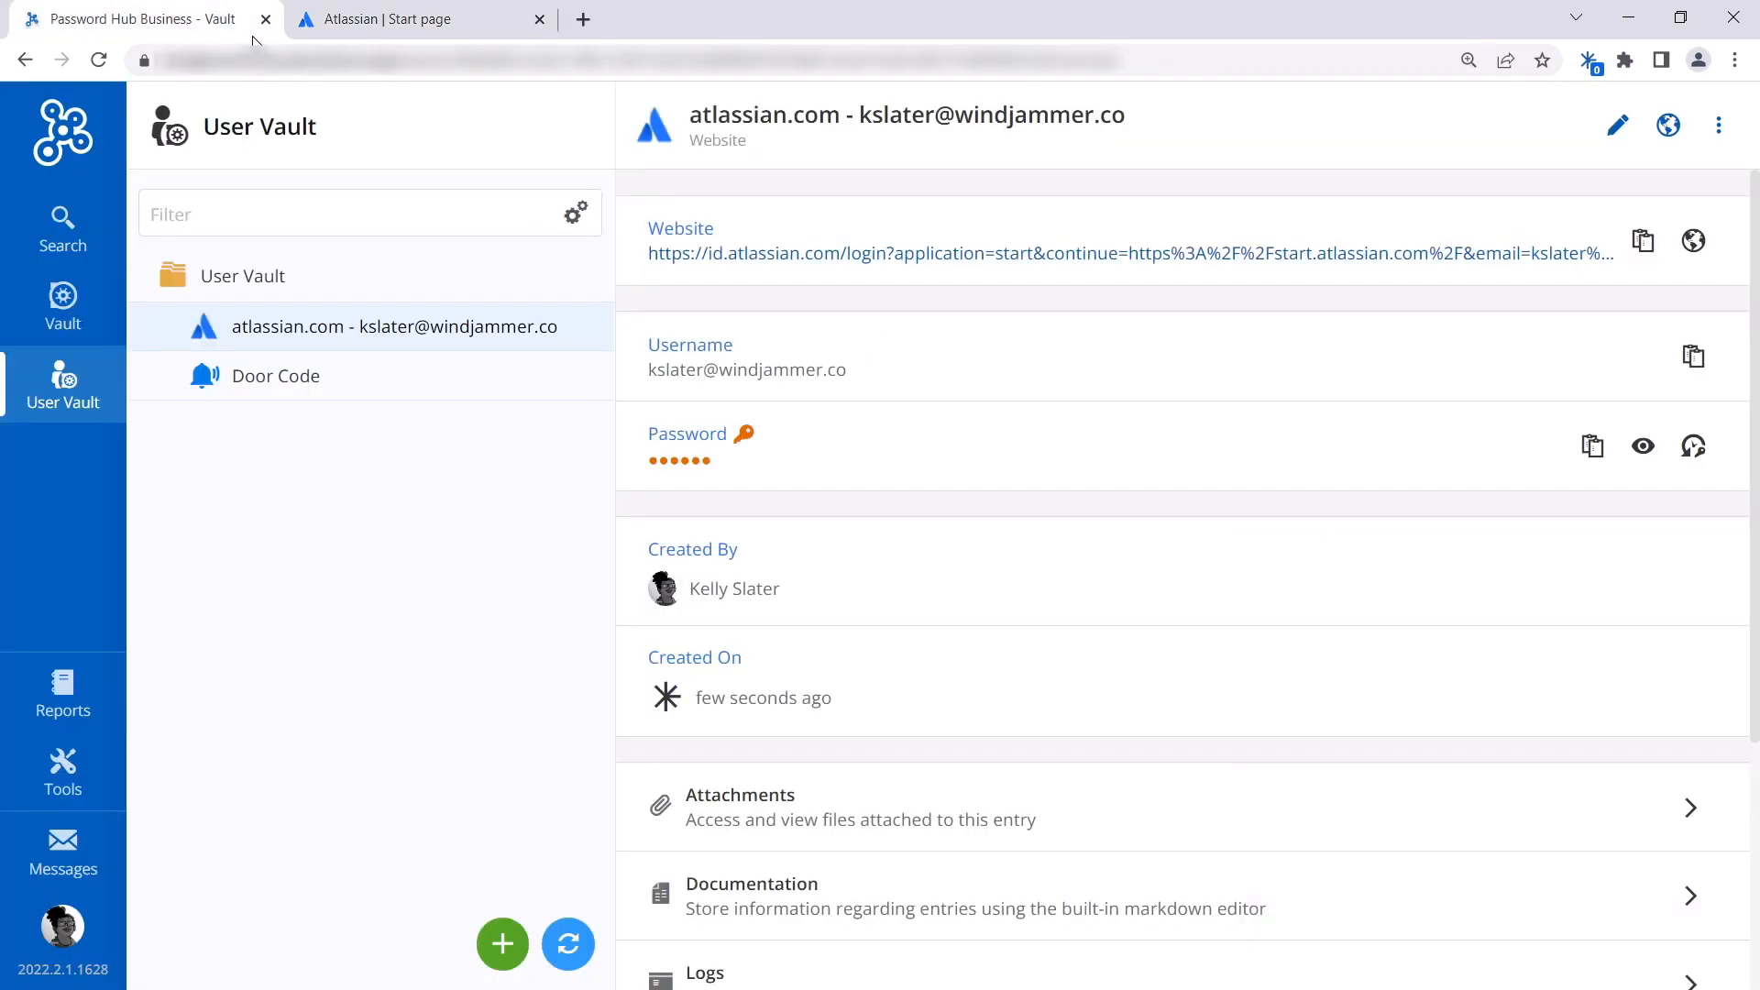